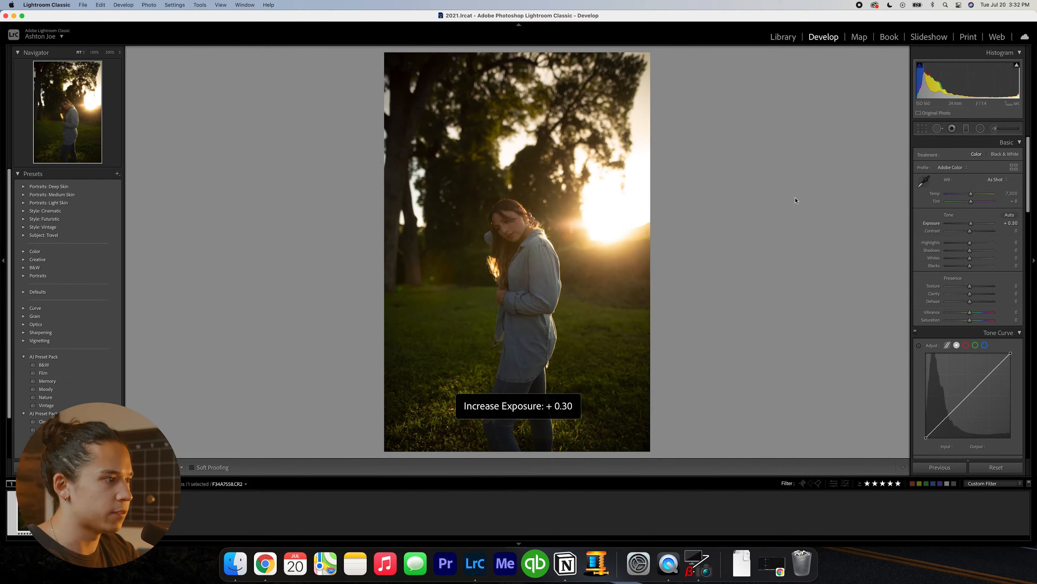
- Raise the backlit portrait's exposure to +0.90 and check the photo for clipped highlights and shadows
key(equal)
key(equal)
key(equal)
key(equal)
key(equal)
key(equal)
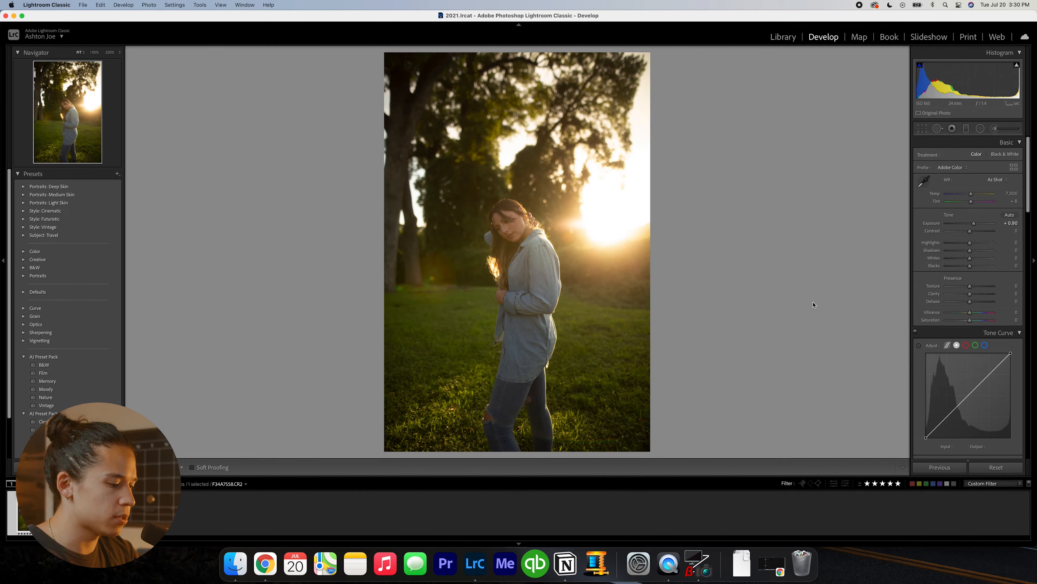
key(j)
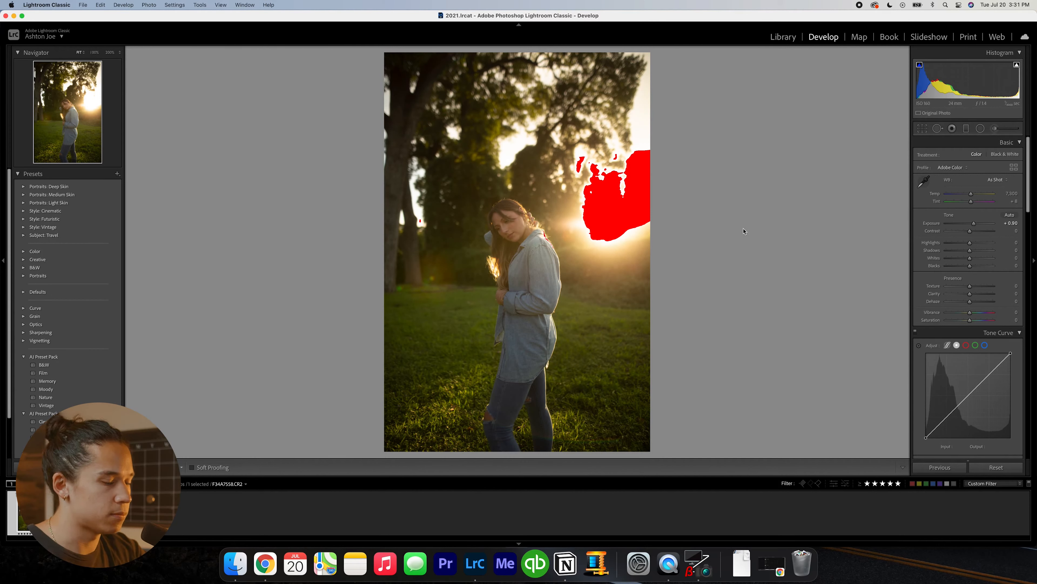
key(j)
- Shape the tone curve into an S, lowering a shadow point to output 55 and raising a highlight point at input 203 to output 215
scroll(950, 225, down, 2)
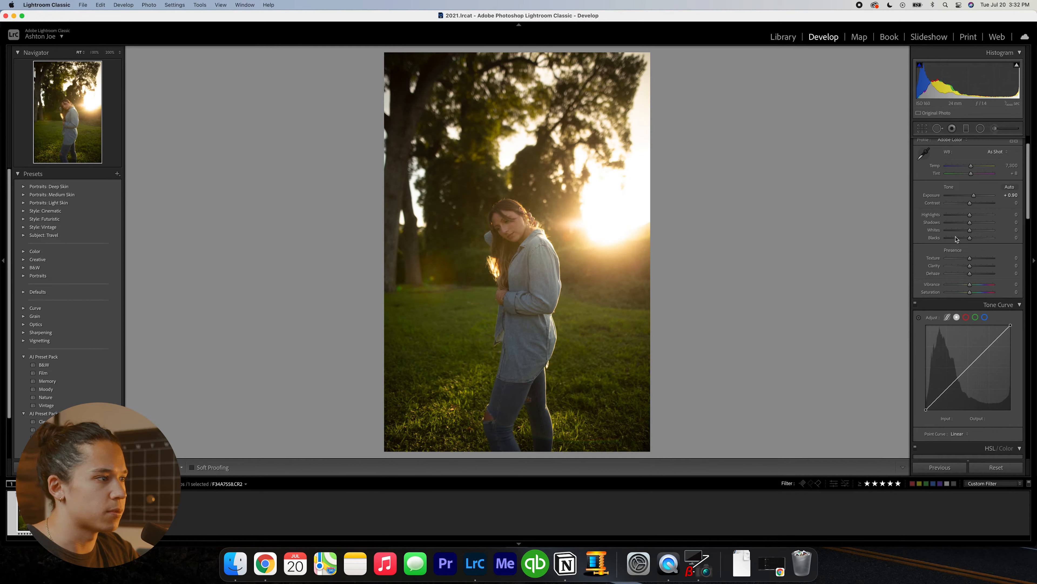
scroll(957, 311, down, 2)
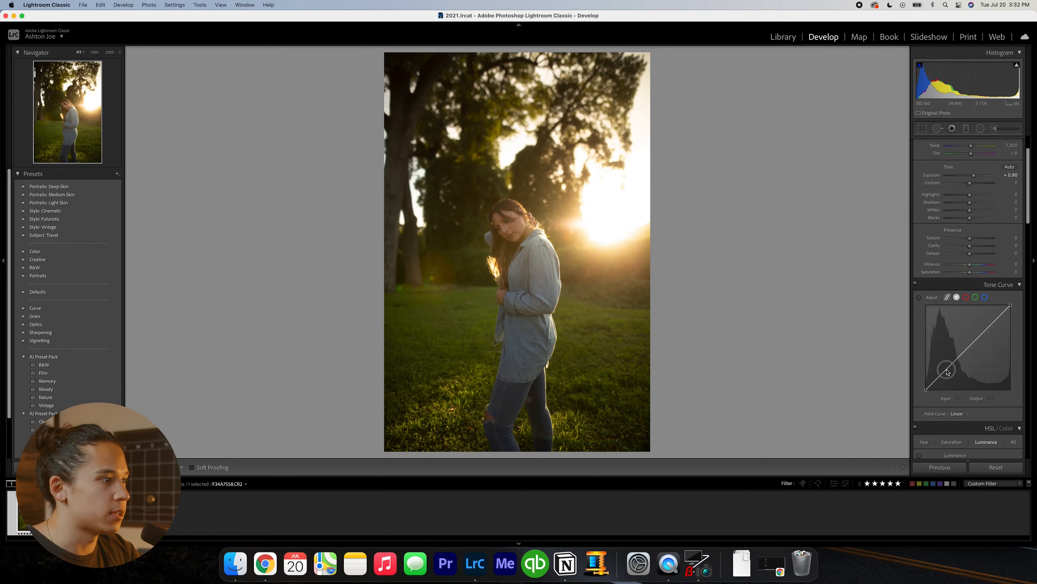
drag(858, 310, 857, 317)
drag(948, 373, 947, 374)
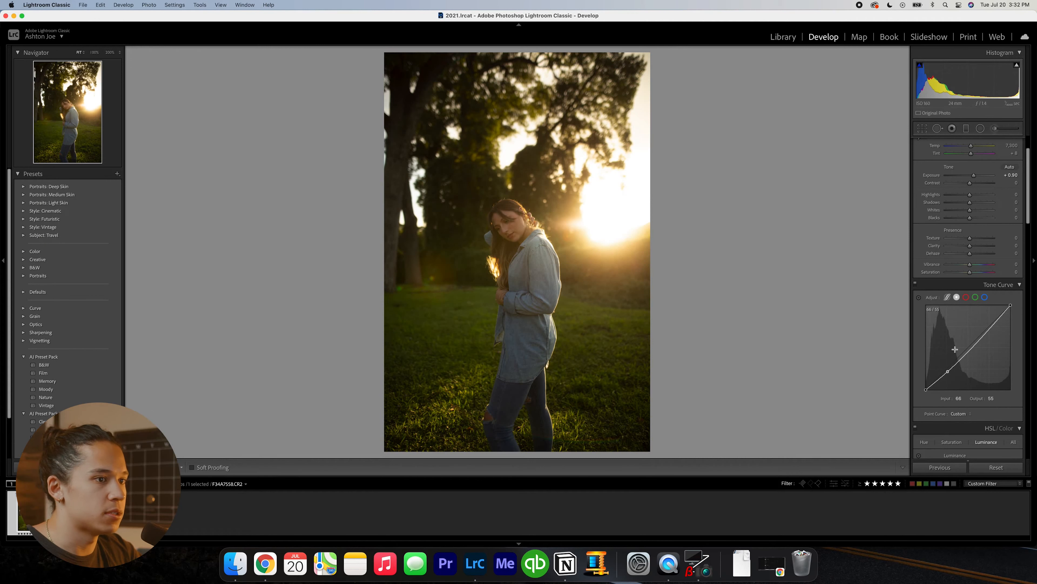
drag(991, 328, 993, 293)
scroll(988, 294, down, 2)
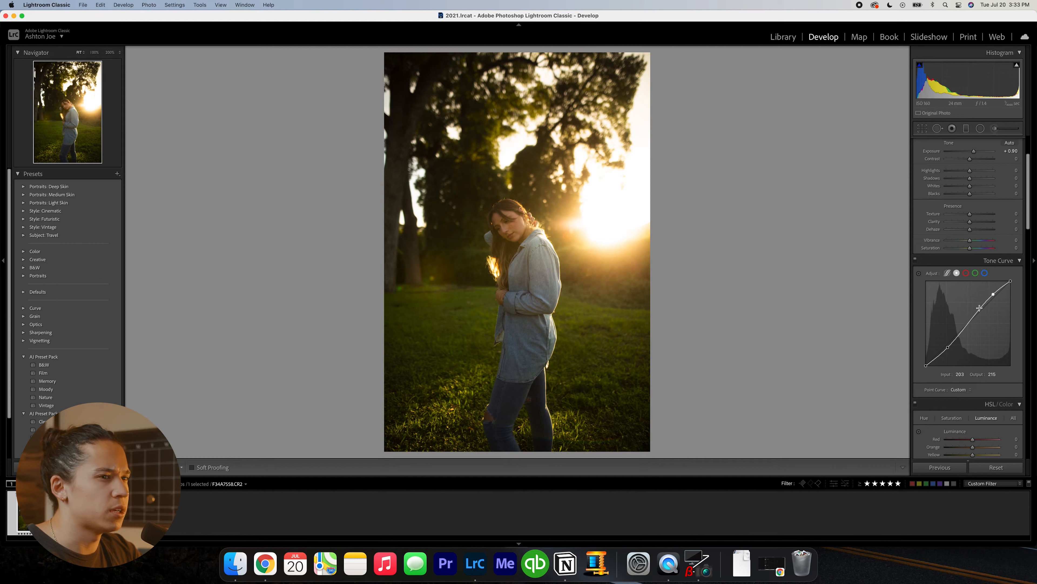
- With the clipping warning on, lower the tone curve's white end point to output 248
key(j)
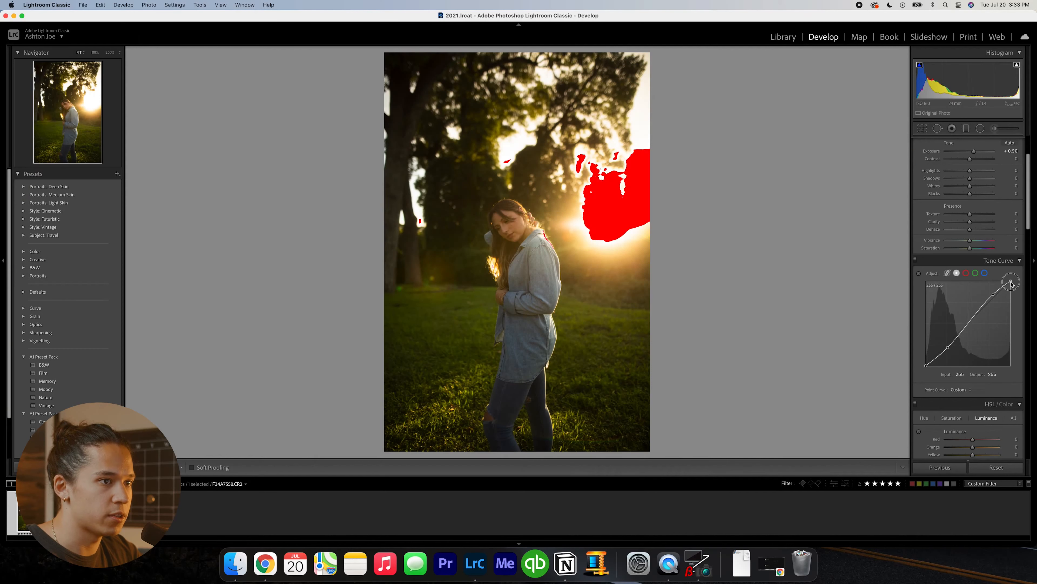
drag(981, 179, 981, 185)
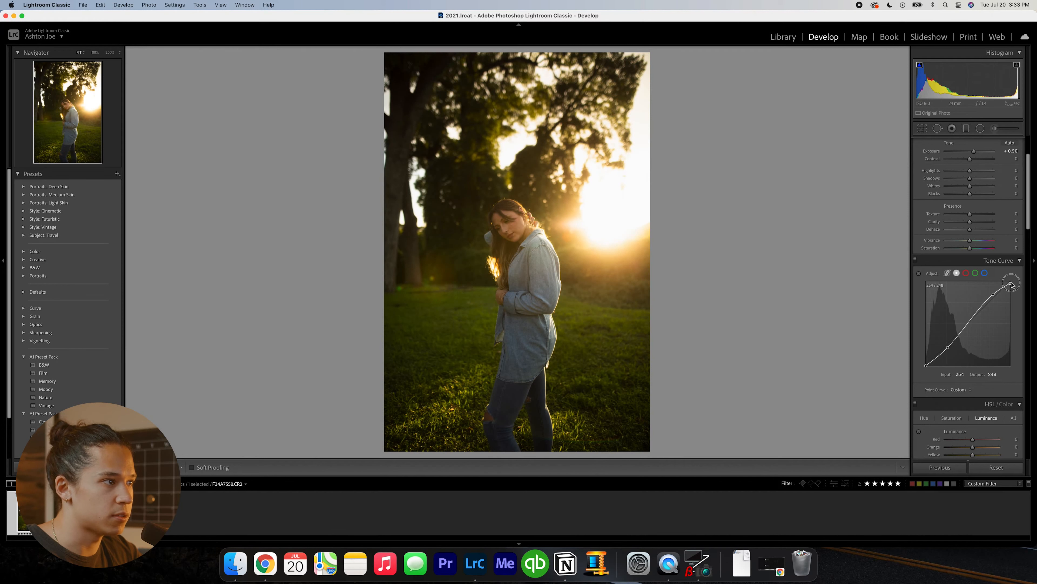
click(919, 259)
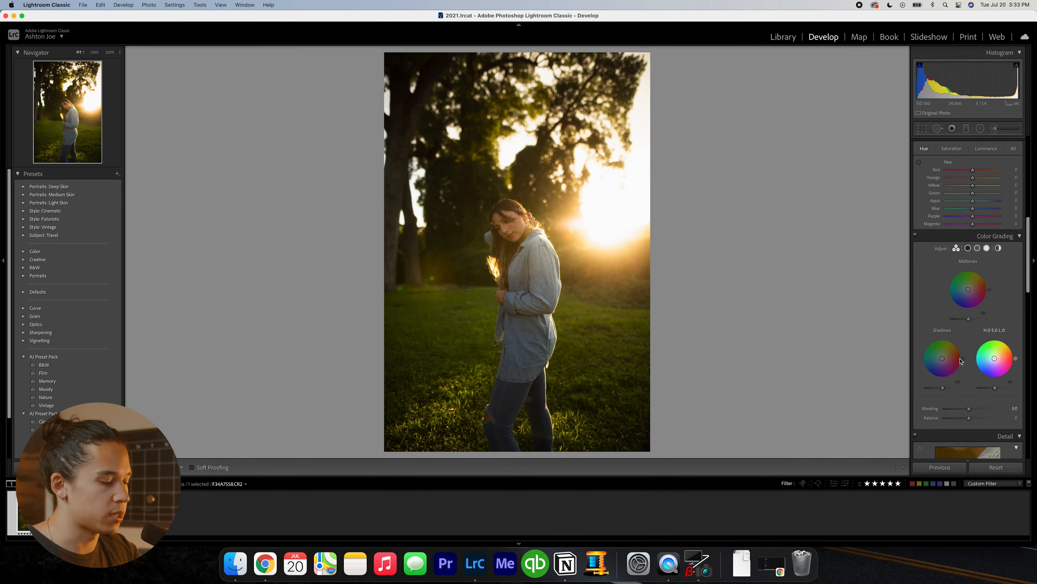
- In Color Grading, tint the midtones red at hue 351, saturation 8, and the shadows green at hue 124, comparing each against the untinted photo
key(super+z)
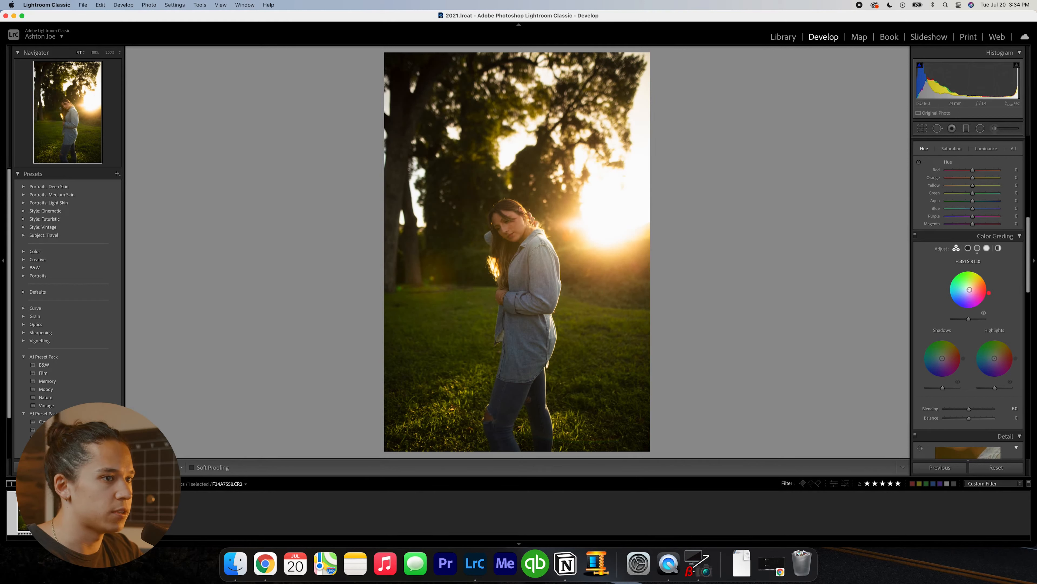
key(super+z)
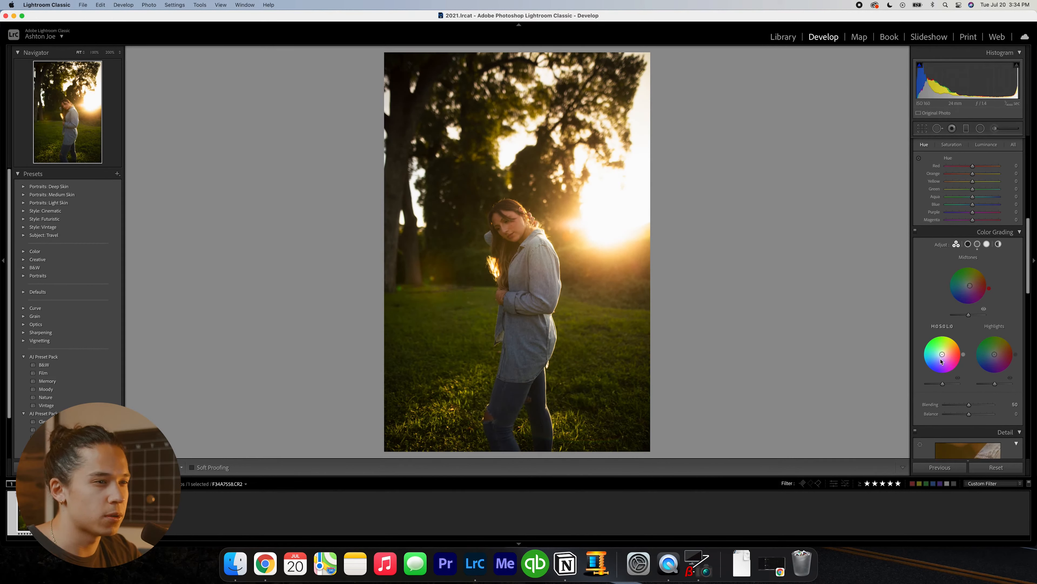
drag(943, 354, 941, 351)
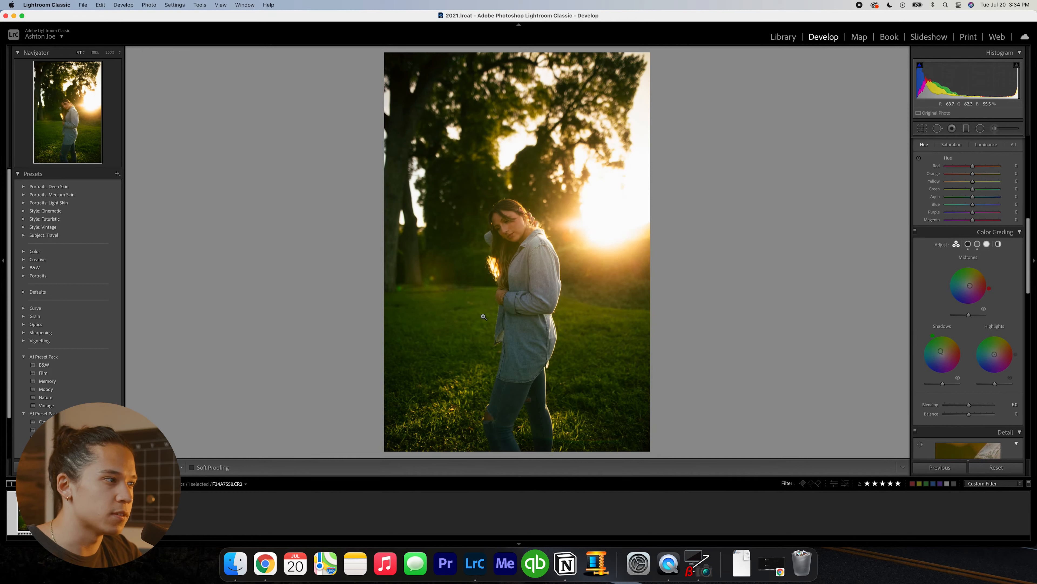
key(super+z)
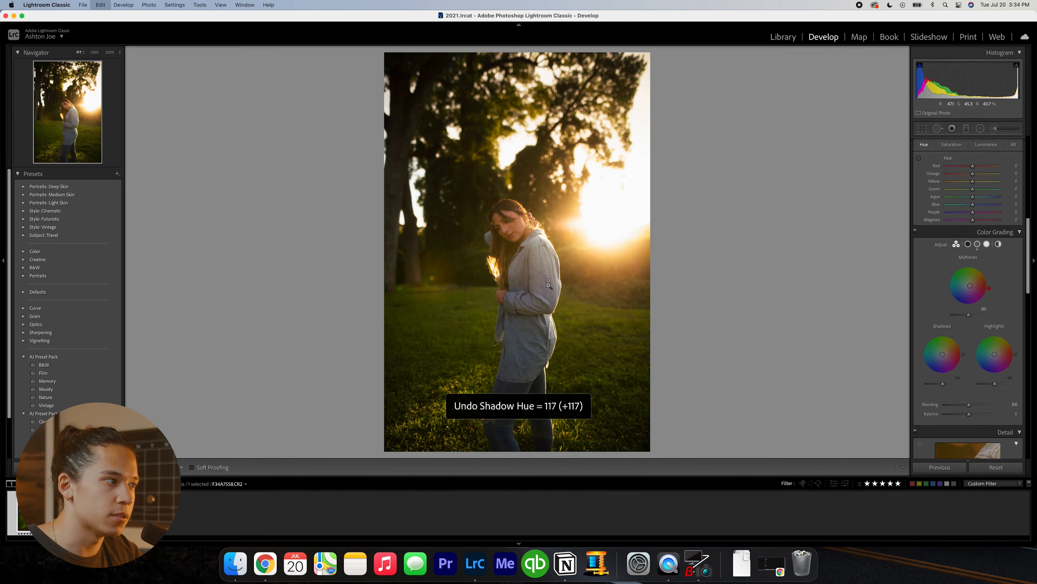
key(super+shift+z)
key(super+z)
drag(941, 353, 942, 353)
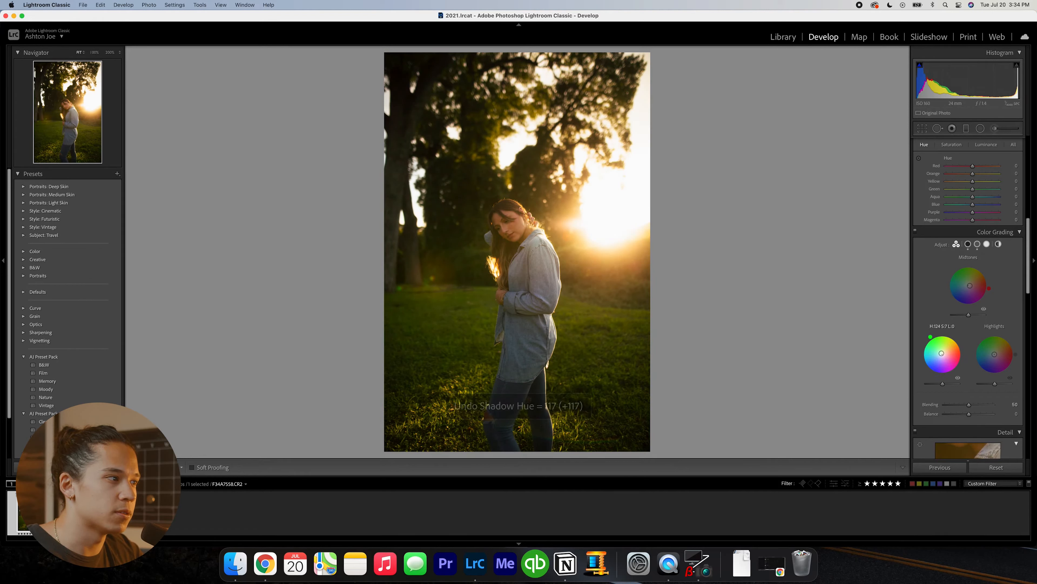
key(super+shift+z)
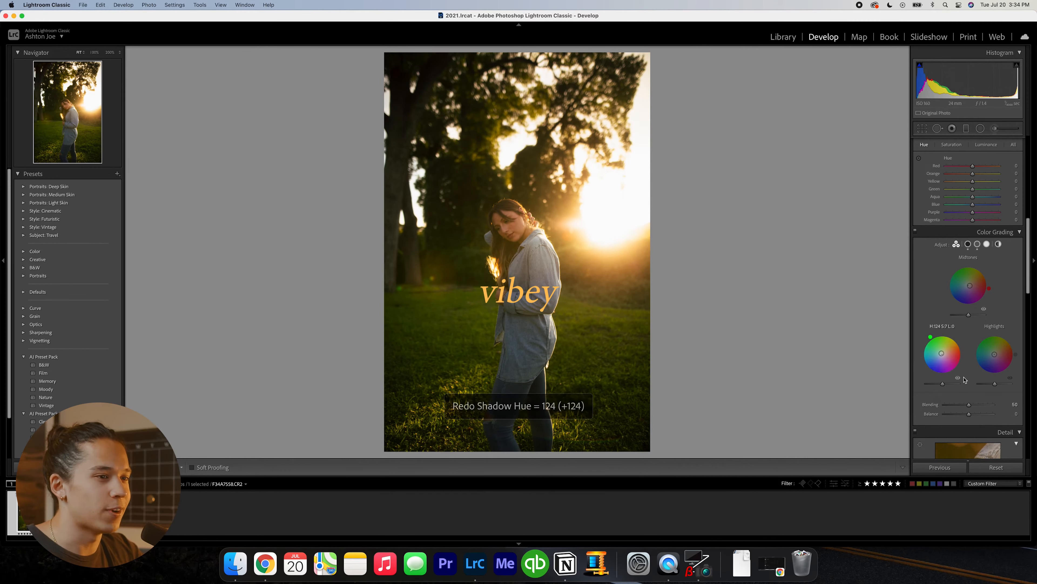
- Try a tint on the highlights color wheel, undo it, and shift the highlights slightly toward a cool tone
scroll(964, 380, down, 1)
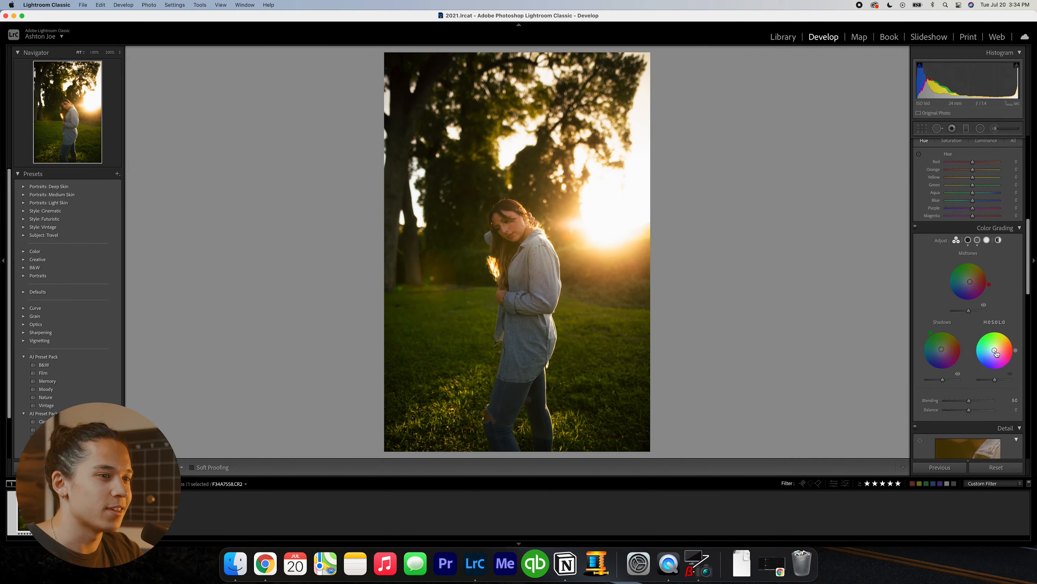
drag(996, 353, 1003, 352)
key(super+z)
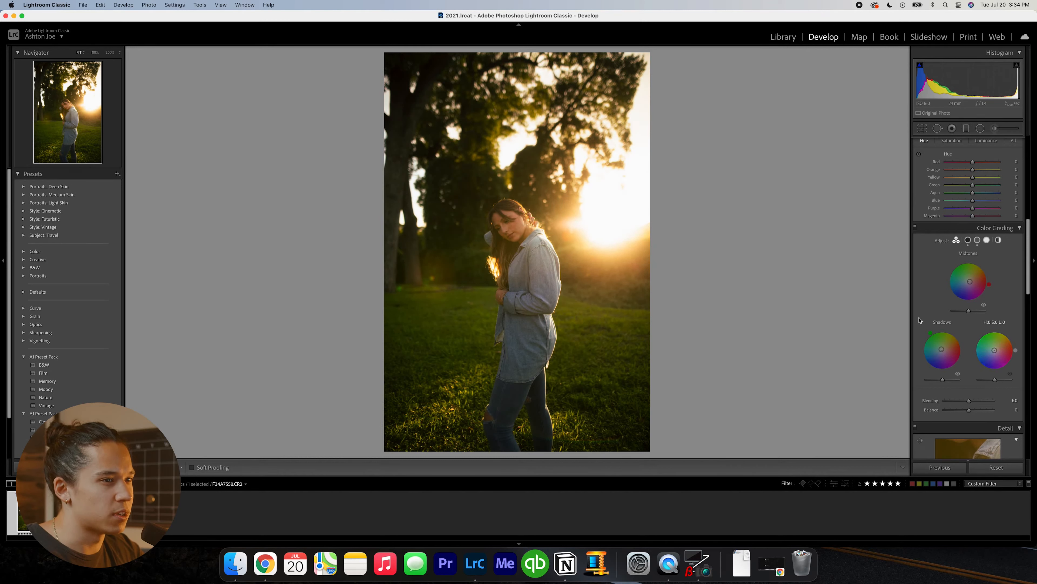
drag(994, 353, 991, 354)
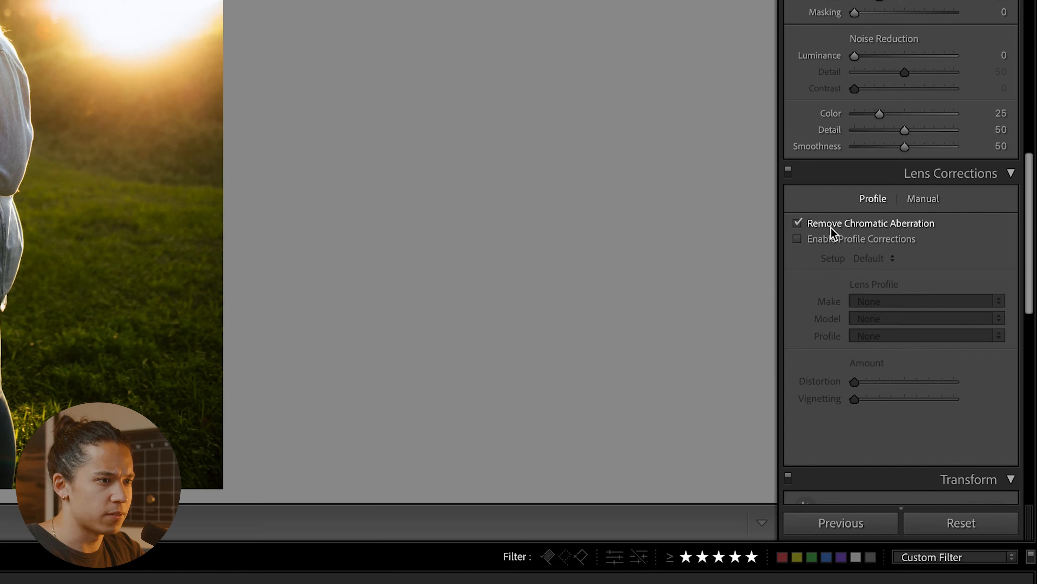
- Enable chromatic aberration removal and lens profile corrections, and reduce the exposure to +0.70
click(798, 239)
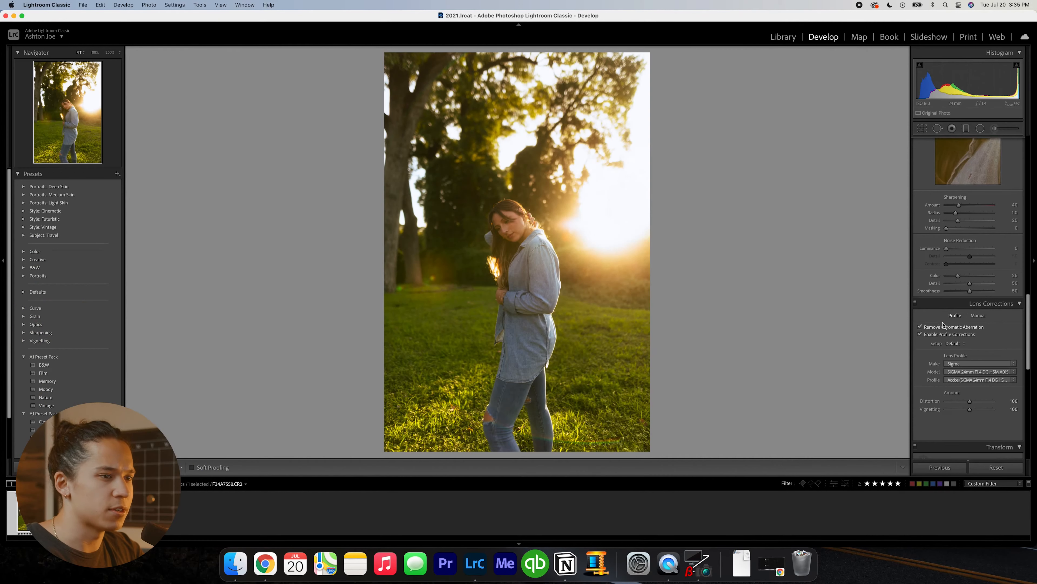
key(minus)
key(minus)
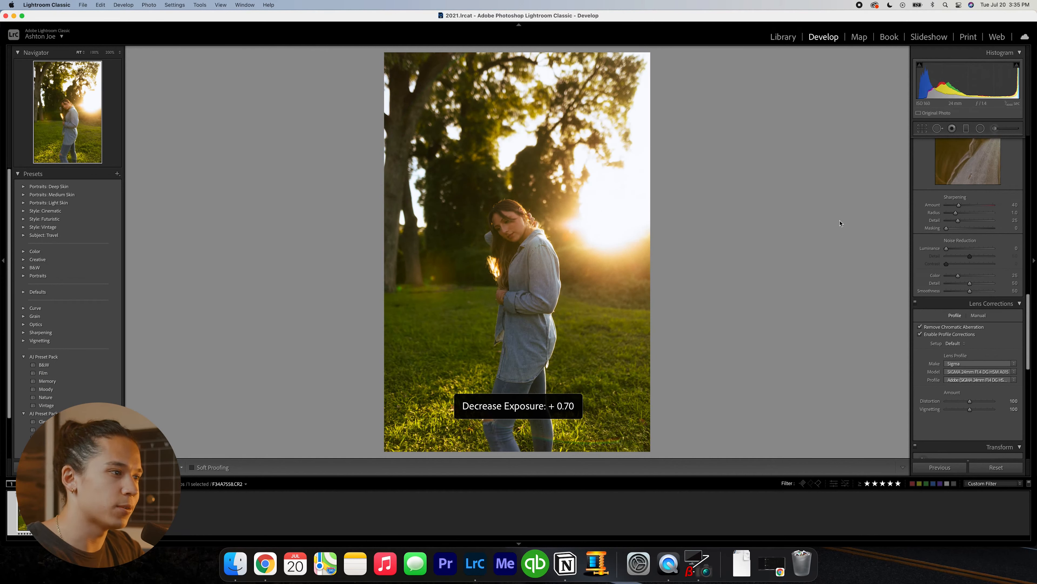
- Set the post-crop vignetting amount to -5 and the grain amount to 50
scroll(980, 286, down, 6)
click(1013, 369)
text(-5)
key(Return)
click(1013, 419)
text(50)
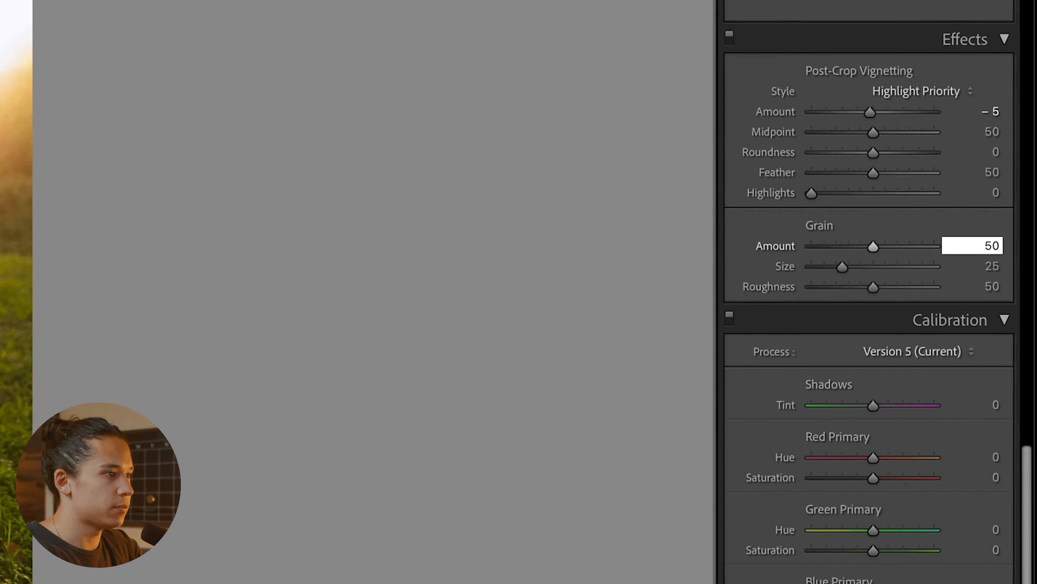
key(Return)
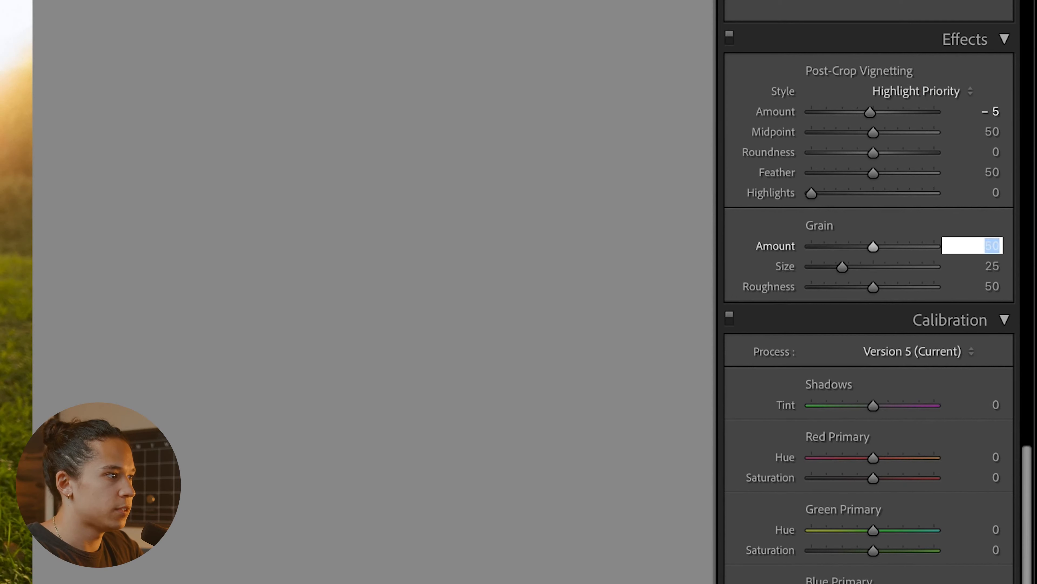
- Compare the photo with and without grain up close, and set the grain amount to 40
key(super+equal)
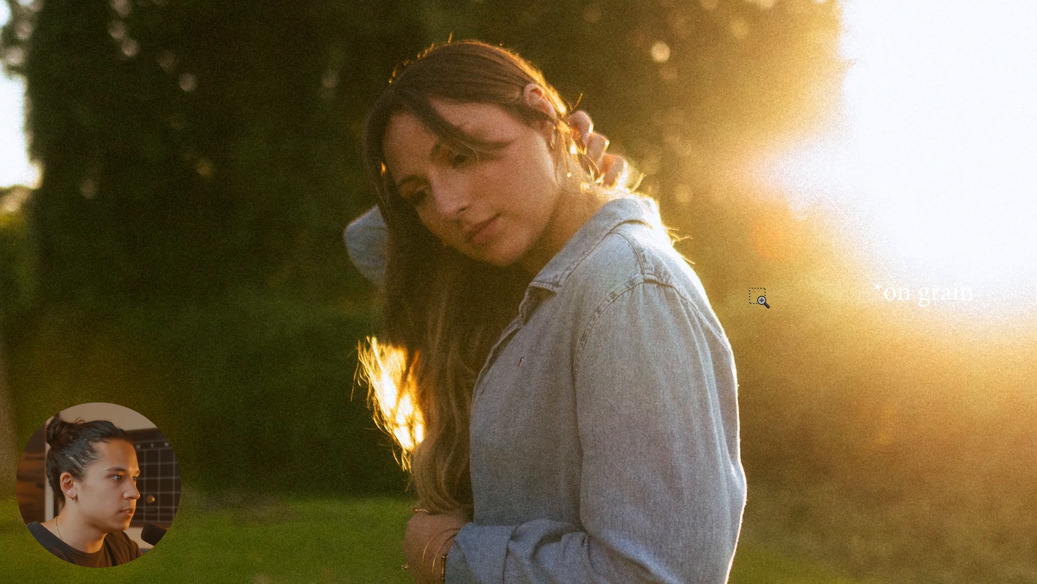
key(super+z)
key(super+shift+z)
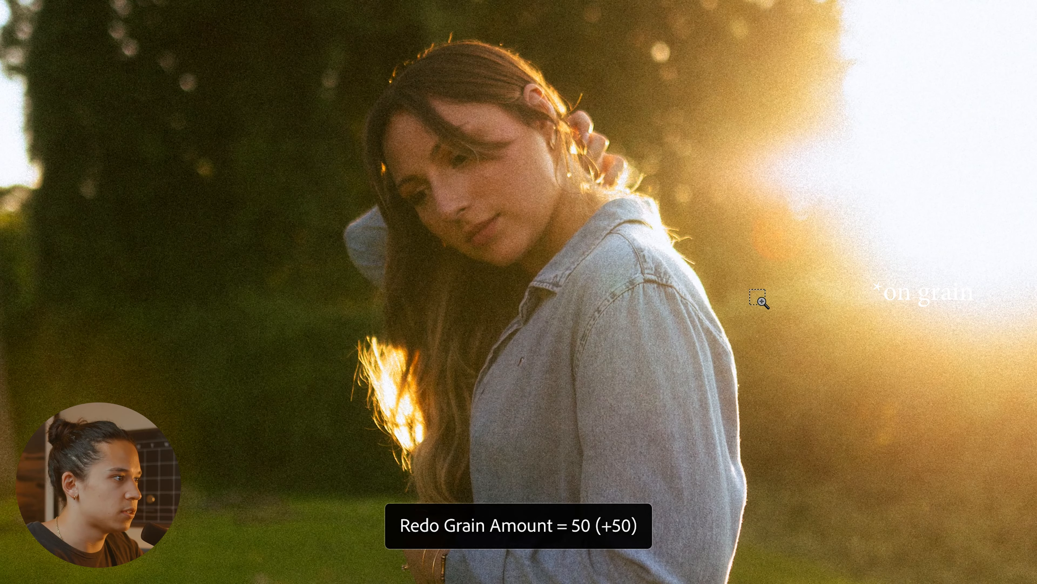
click(1015, 305)
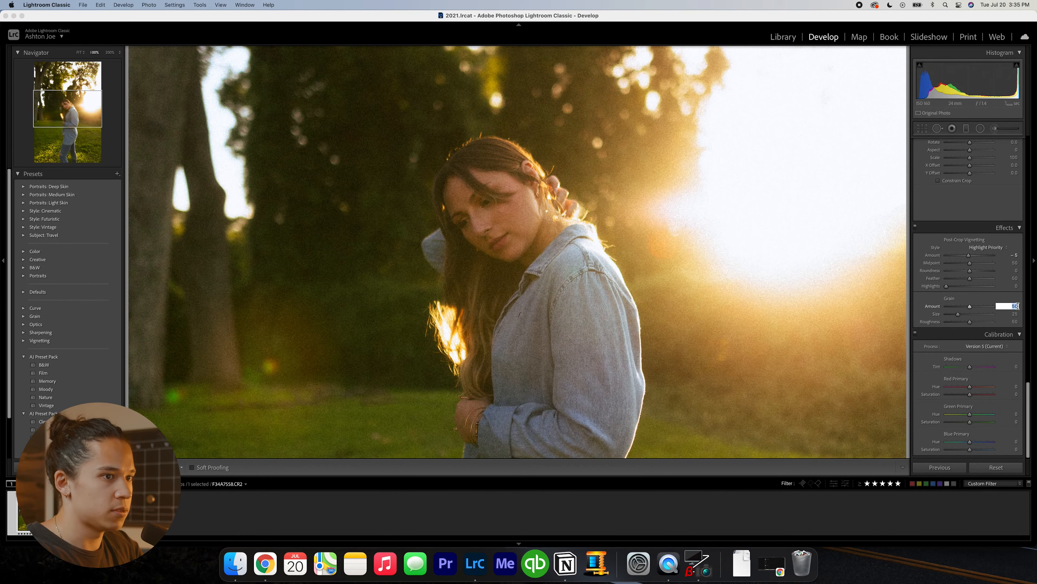
key(Return)
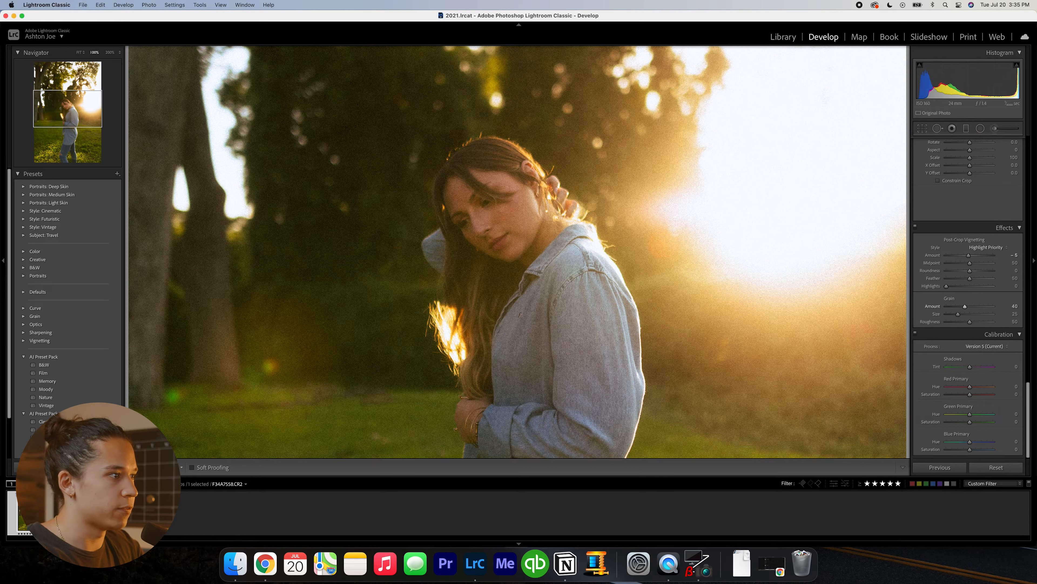
- Paint over the woman's face with the adjustment brush using the Soften Skin (Lite) effect
click(995, 129)
click(962, 156)
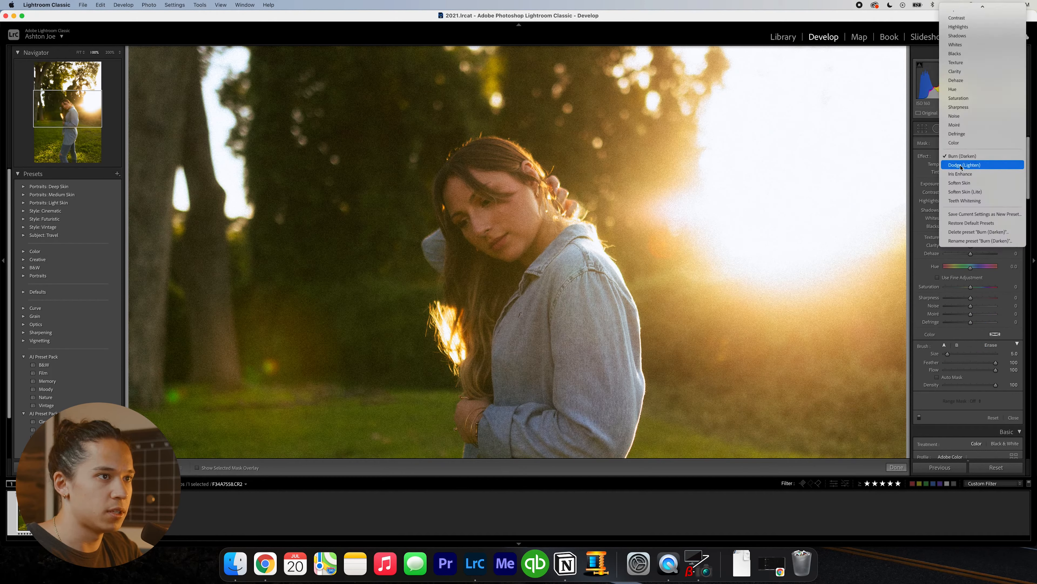
click(964, 195)
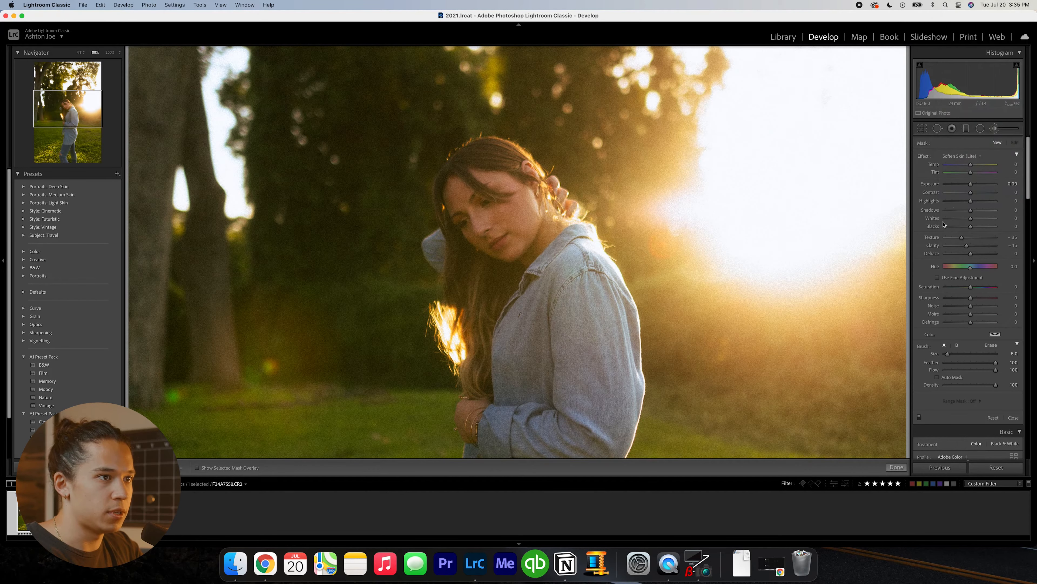
drag(483, 219, 464, 203)
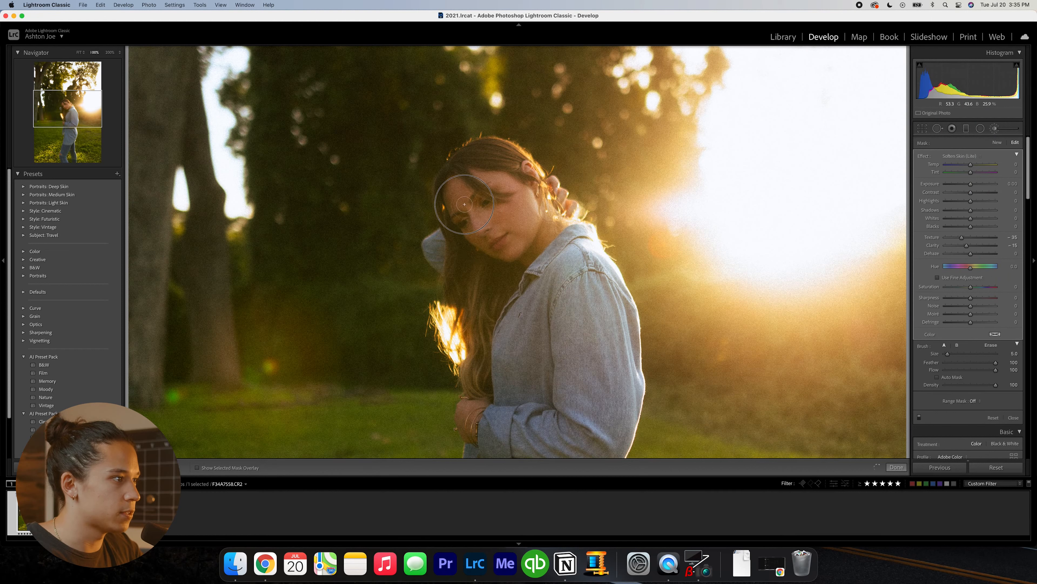
click(1005, 245)
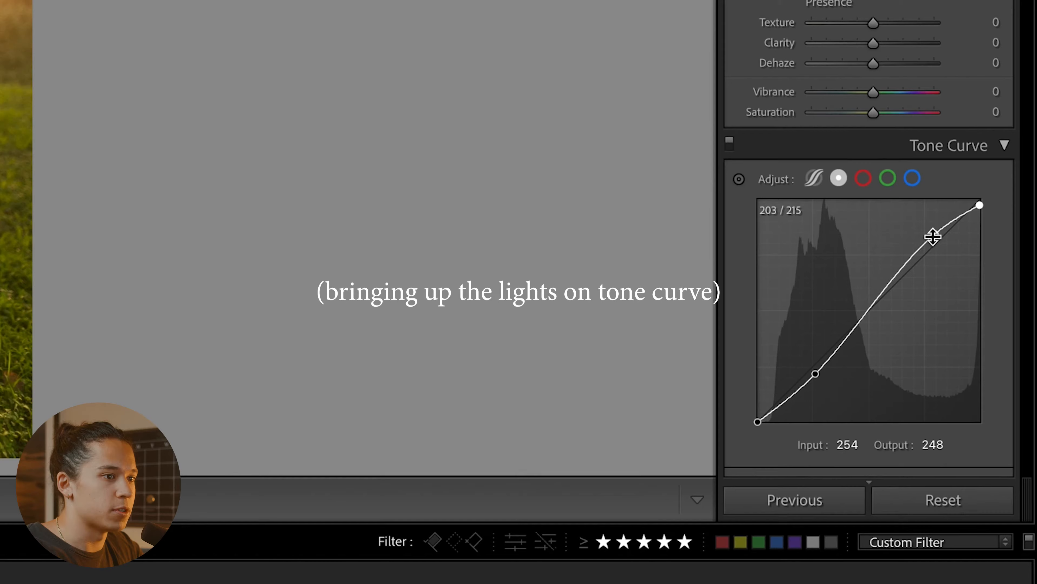
- Move the tone curve's highlight point to input 198, output 216, and set the Calibration shadows tint to about +9
drag(993, 368, 992, 366)
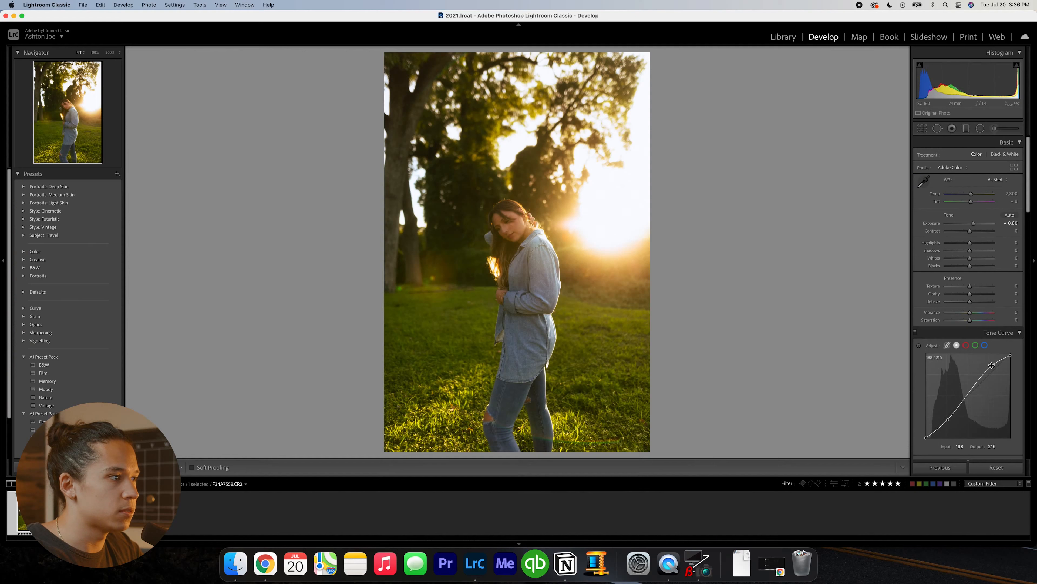
scroll(976, 388, down, 15)
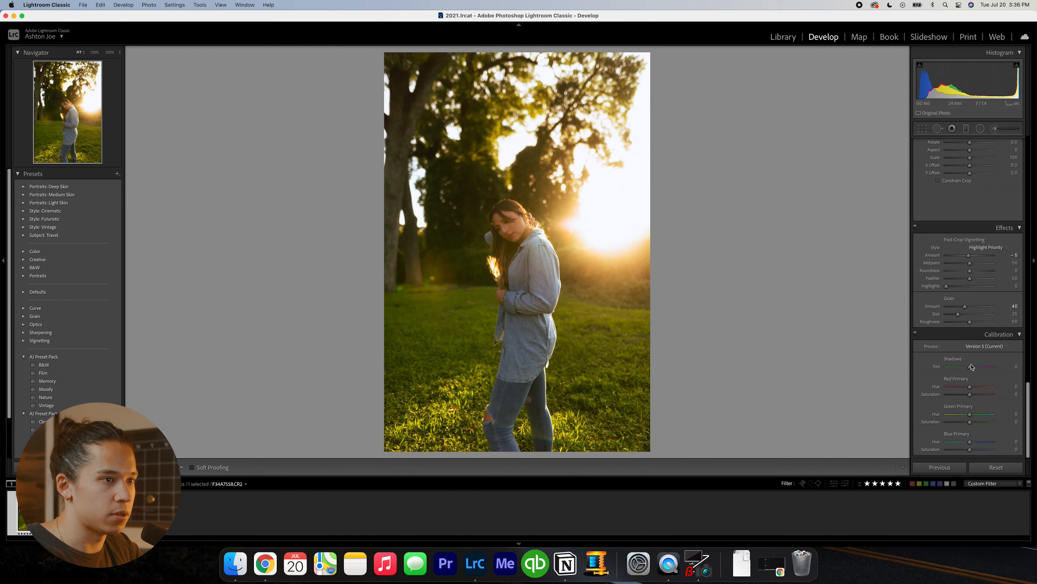
click(971, 367)
drag(971, 368, 973, 367)
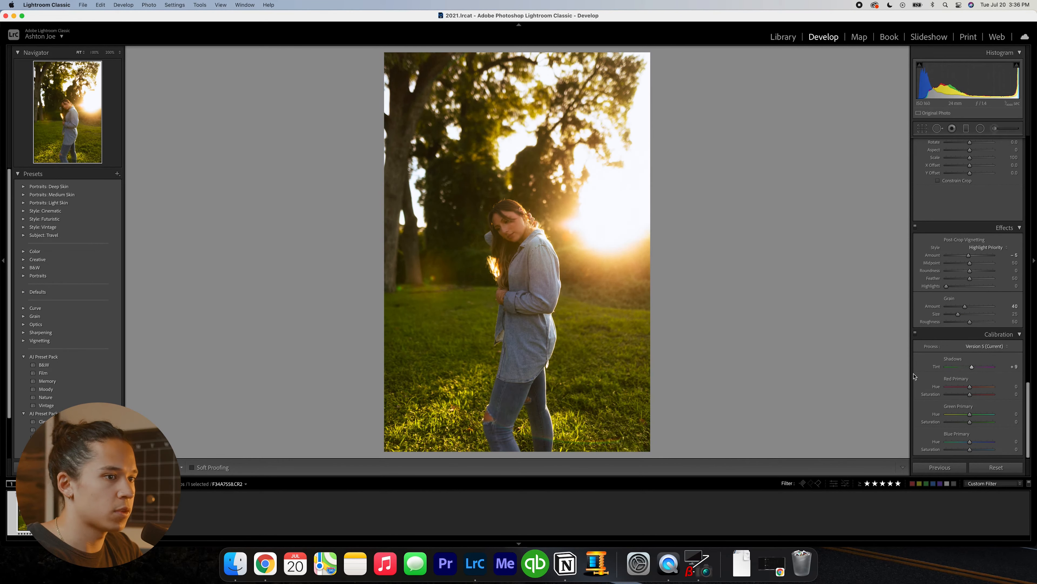
click(971, 387)
- Shift the grass's hue with the targeted adjustment, trying yellow at -100, undoing it, and settling near yellow -6 and green -2
key(alt+shift+super+s)
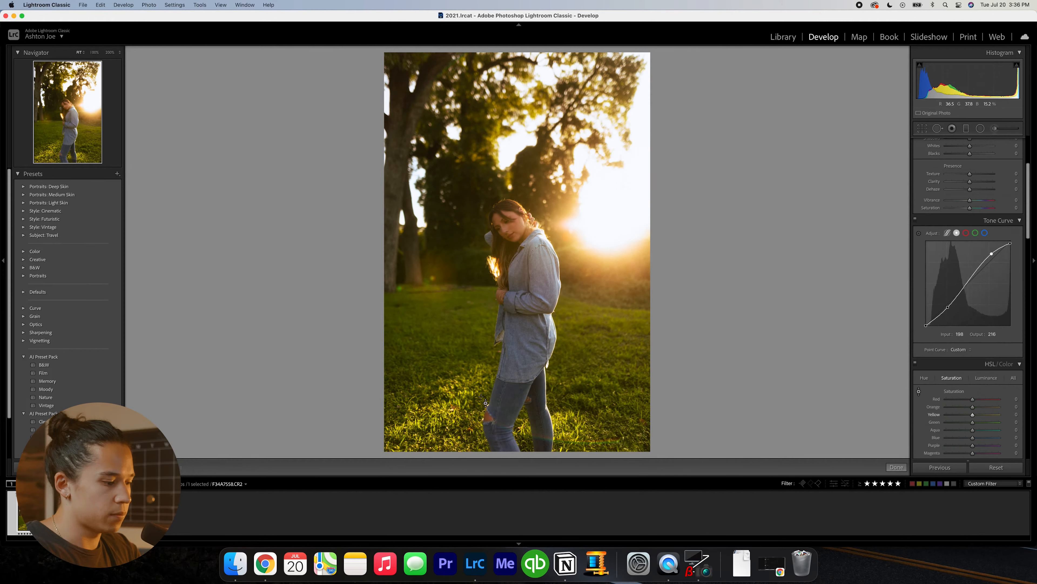
key(alt+shift+super+h)
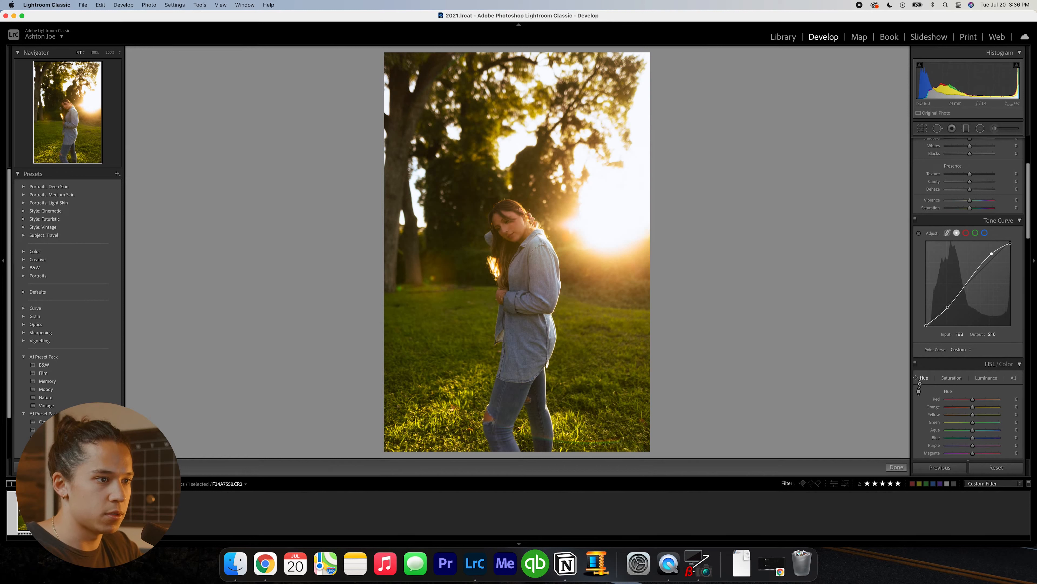
click(920, 391)
click(919, 392)
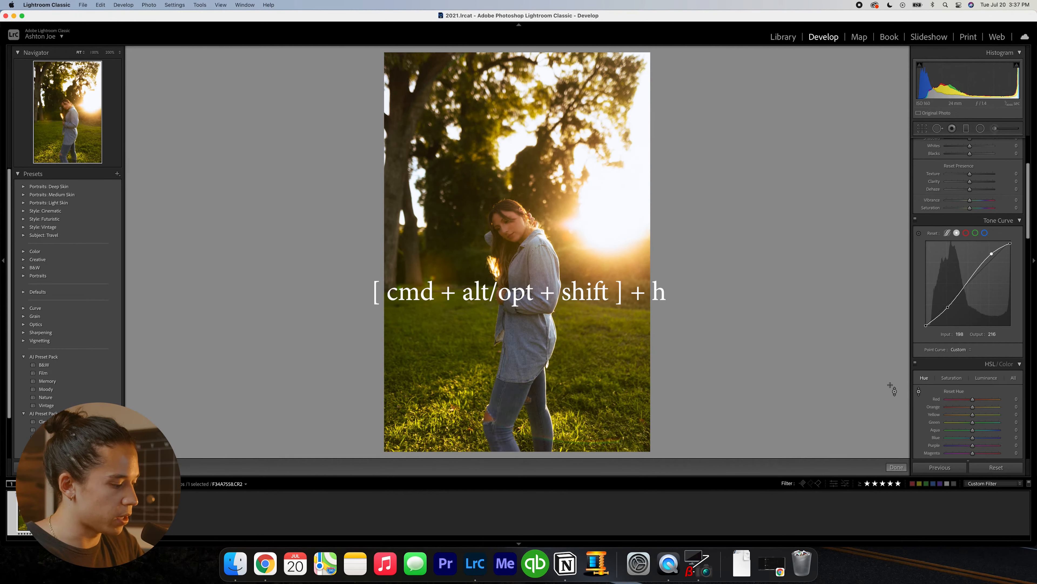
key(super+alt+shift+h)
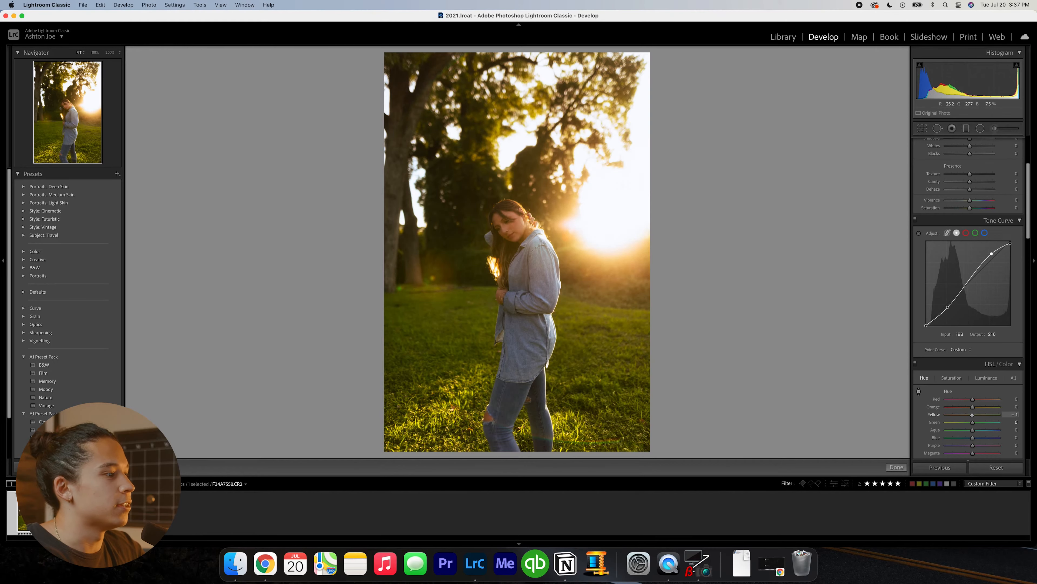
drag(478, 323, 433, 530)
key(super+z)
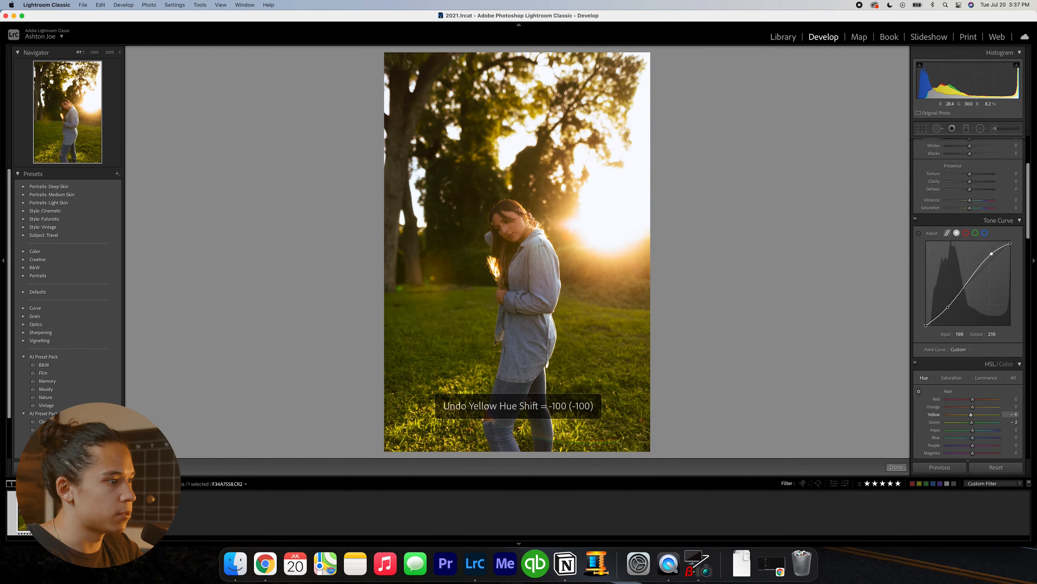
- Lower the grass's saturation with the targeted adjustment to yellow -37 and green -16, comparing the photo with and without the change
key(super+alt+shift+s)
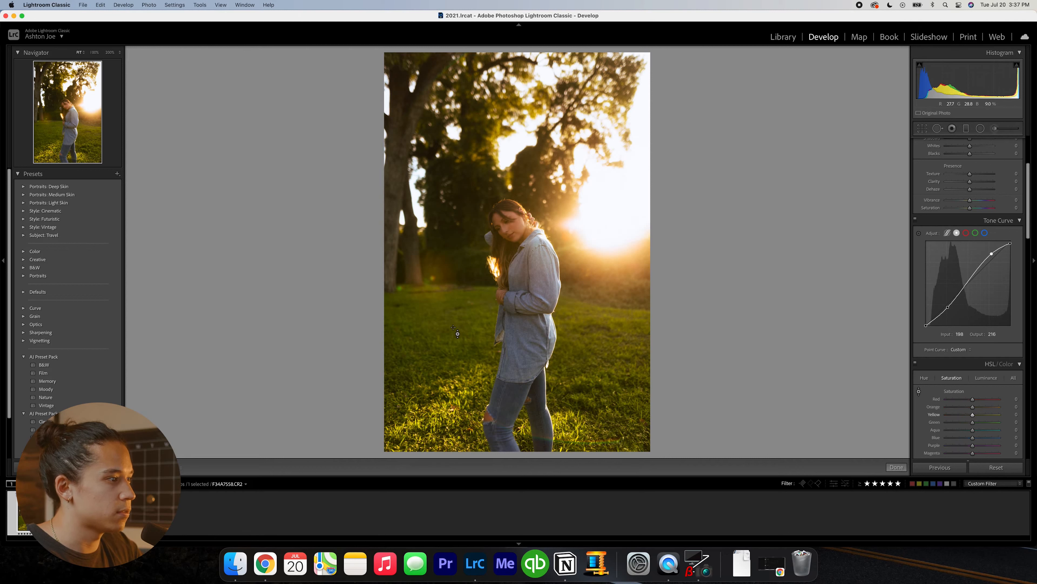
drag(447, 348, 447, 367)
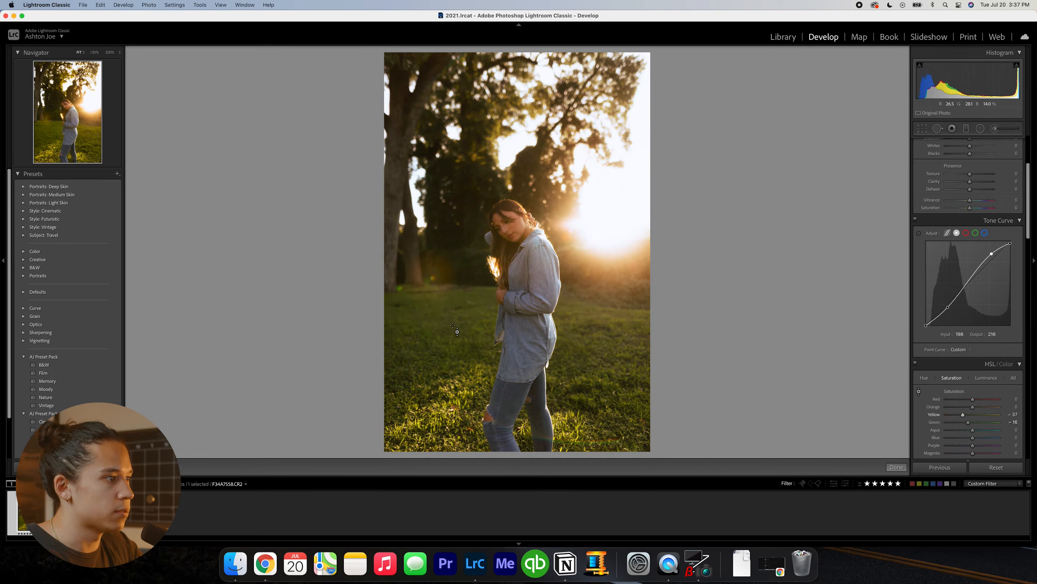
key(super+z)
key(super+shift+z)
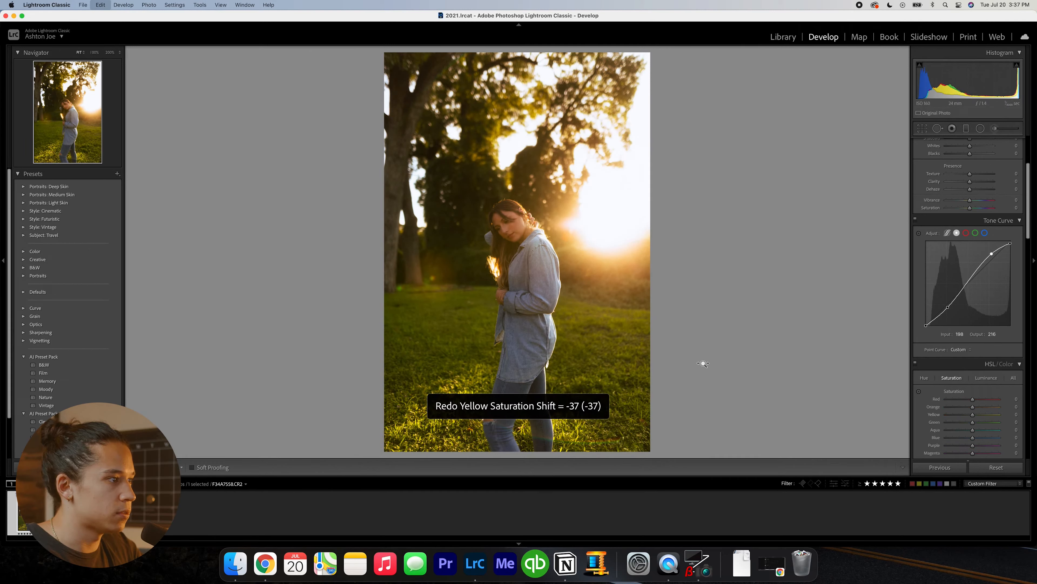
- Raise the exposure to +0.90 and set the highlights to -90
key(equal)
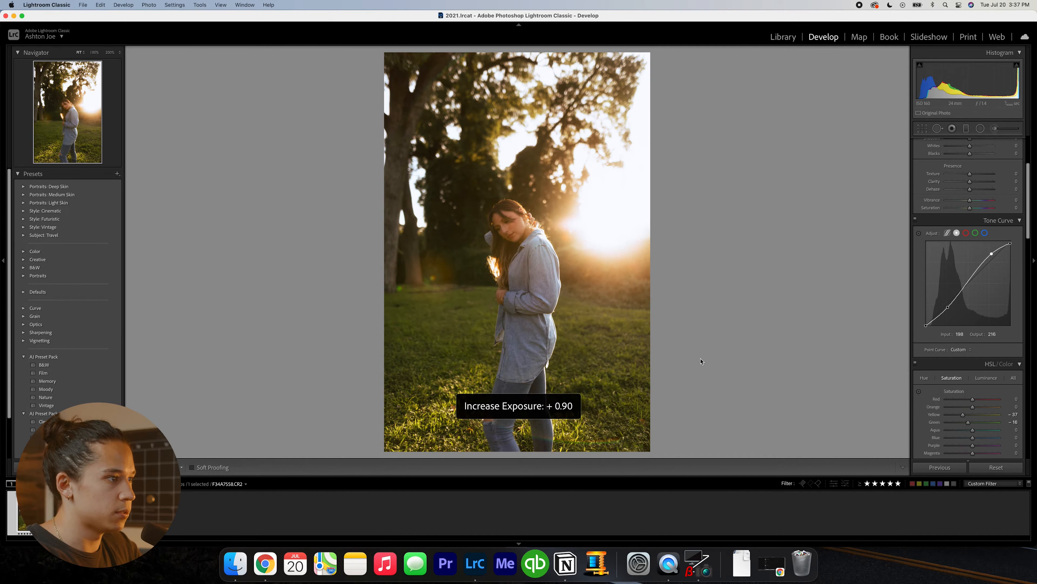
scroll(944, 422, down, 1)
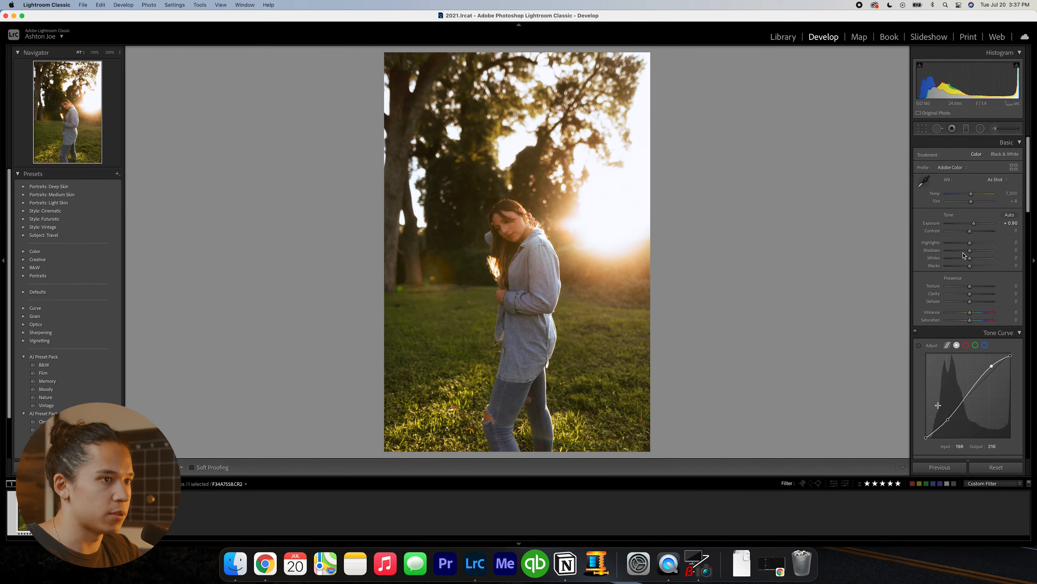
drag(970, 242, 936, 242)
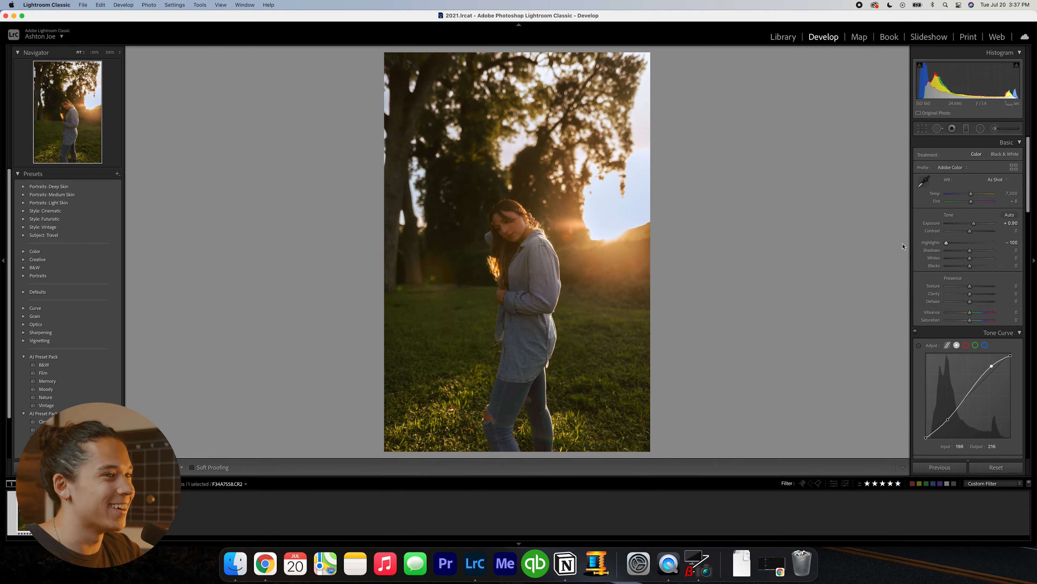
click(1012, 243)
text(- 9)
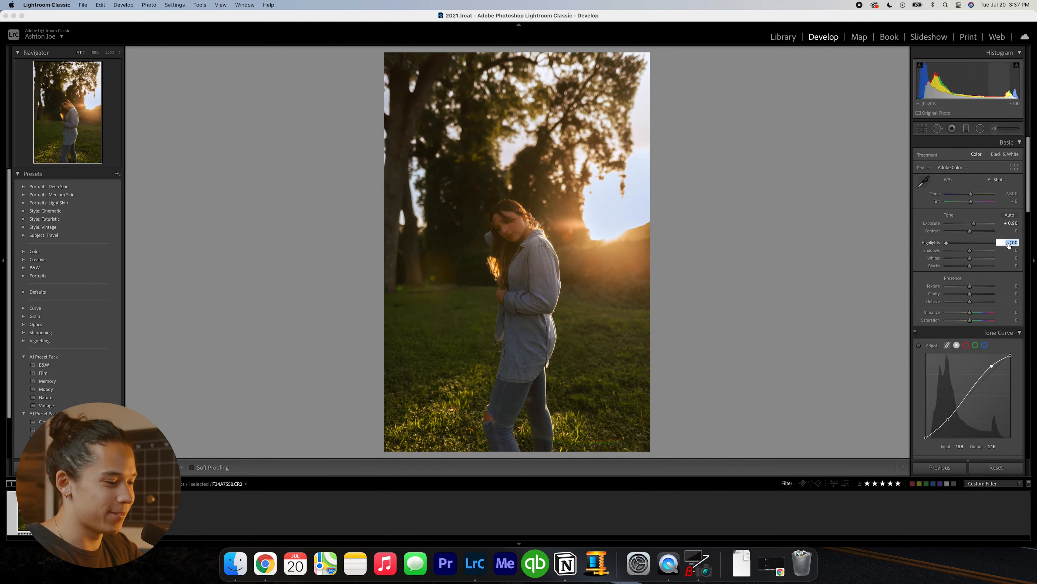
text(0)
key(Return)
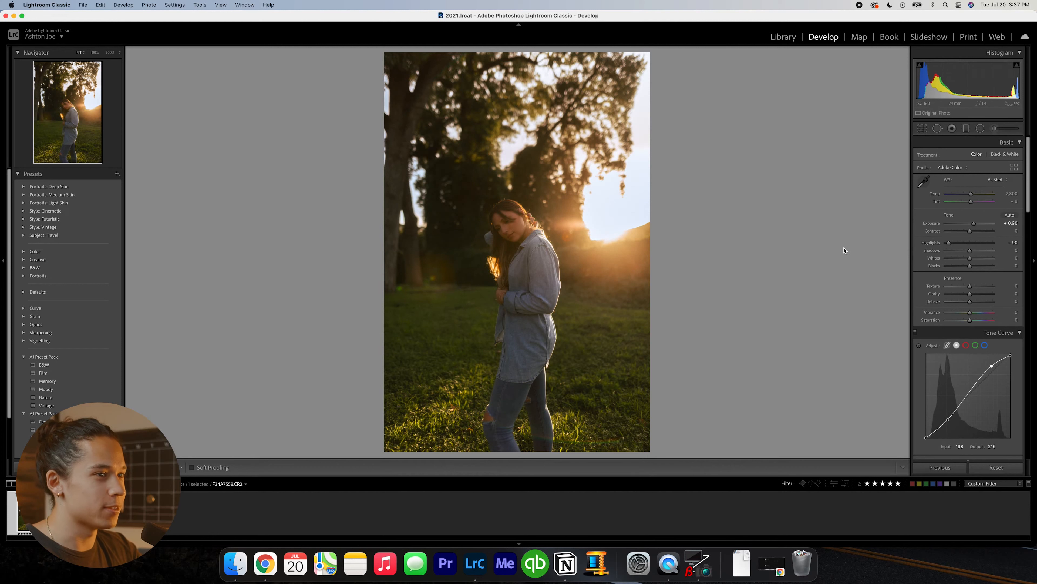
- Raise the exposure to +1.50, with contrast at -10 and blacks at -45
key(equal)
key(equal)
key(equal)
key(equal)
key(equal)
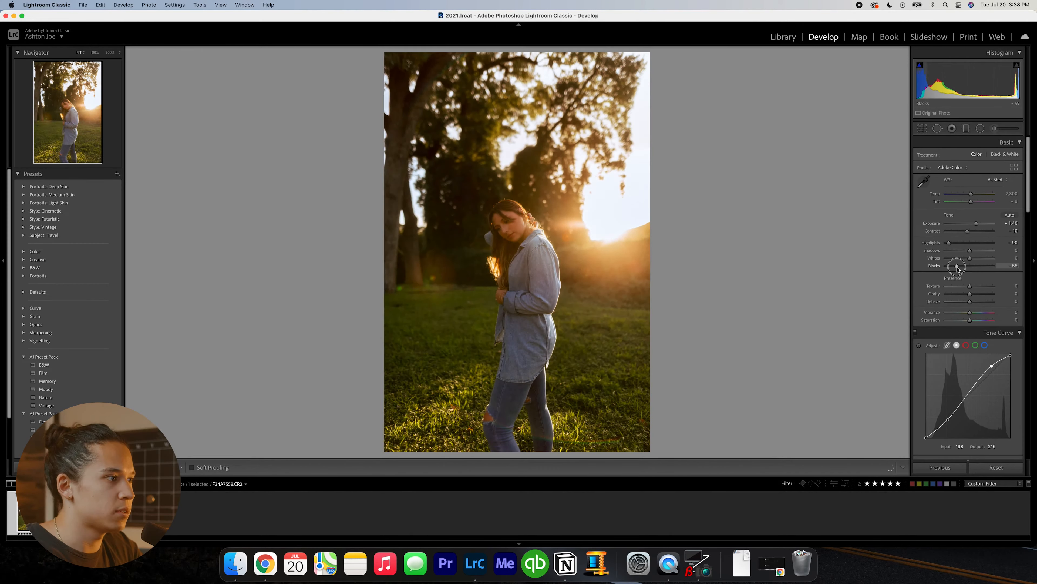
drag(955, 266, 959, 266)
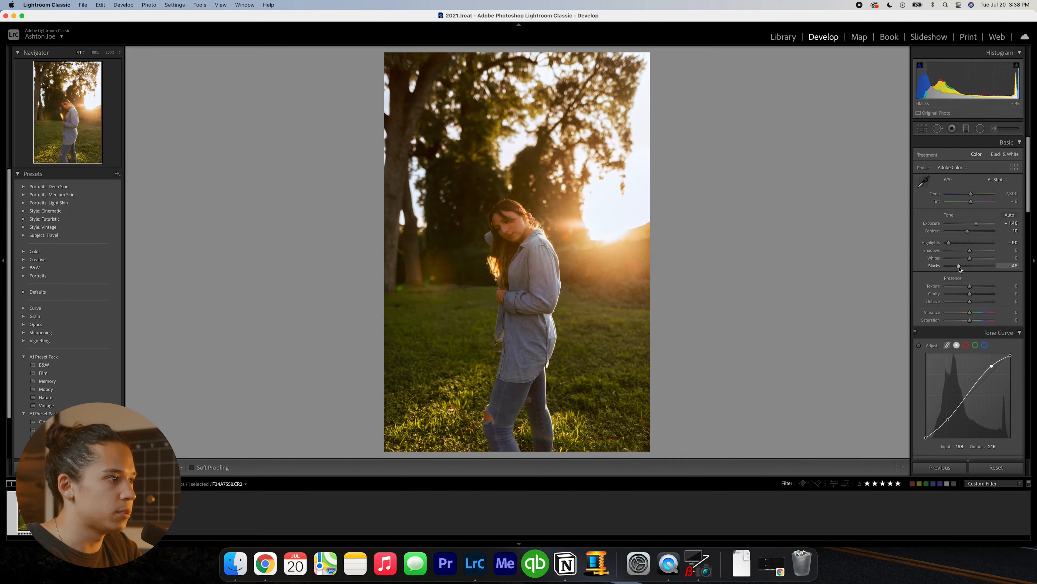
key(super+shift+z)
key(equal)
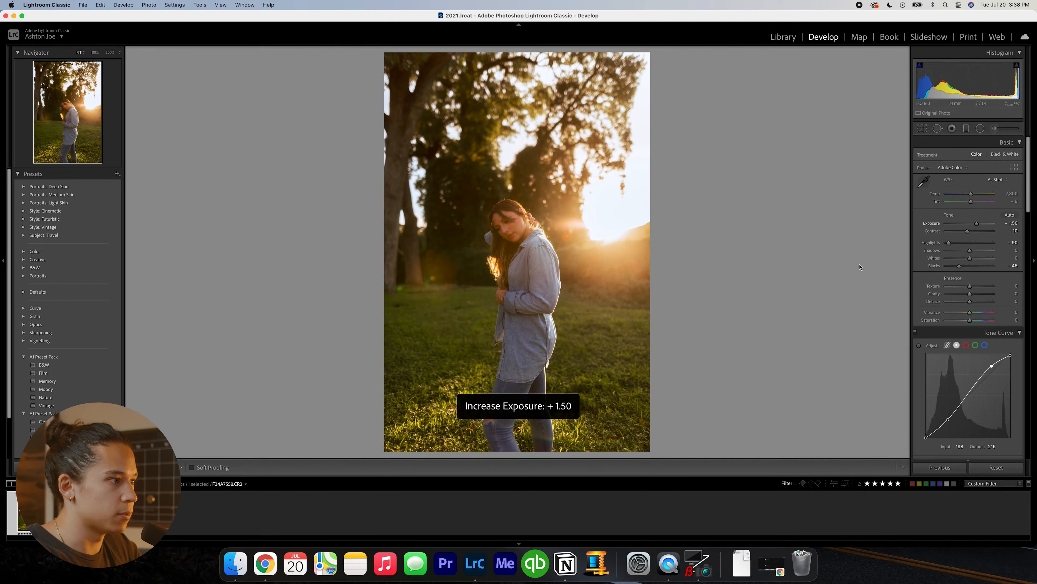
- Set contrast and whites to -15, shadows to +25 and tint to -1, trying a tint of +22 and undoing it
click(1013, 258)
text(-15)
key(Return)
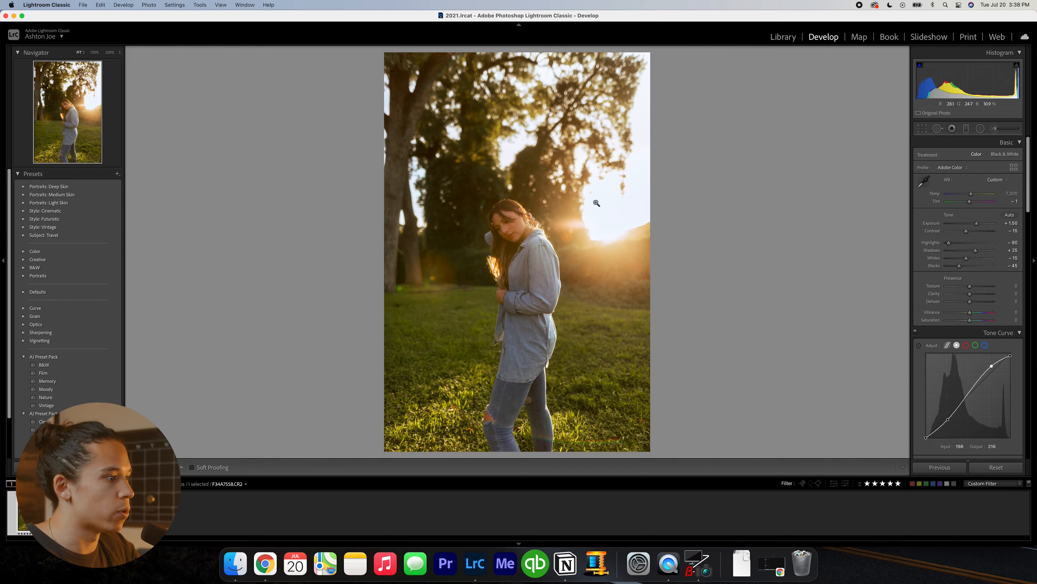
drag(970, 201, 974, 203)
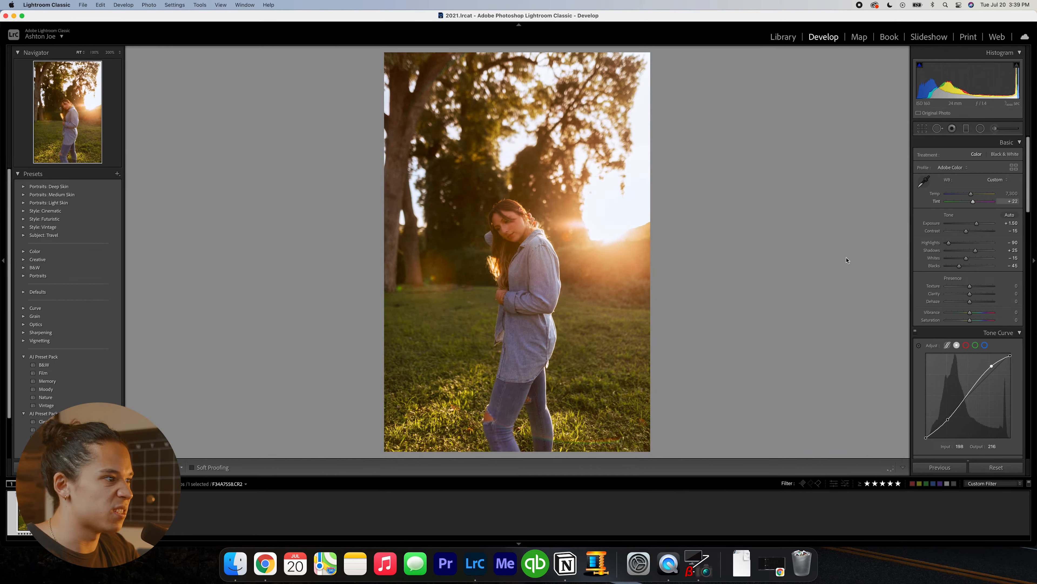
key(super+z)
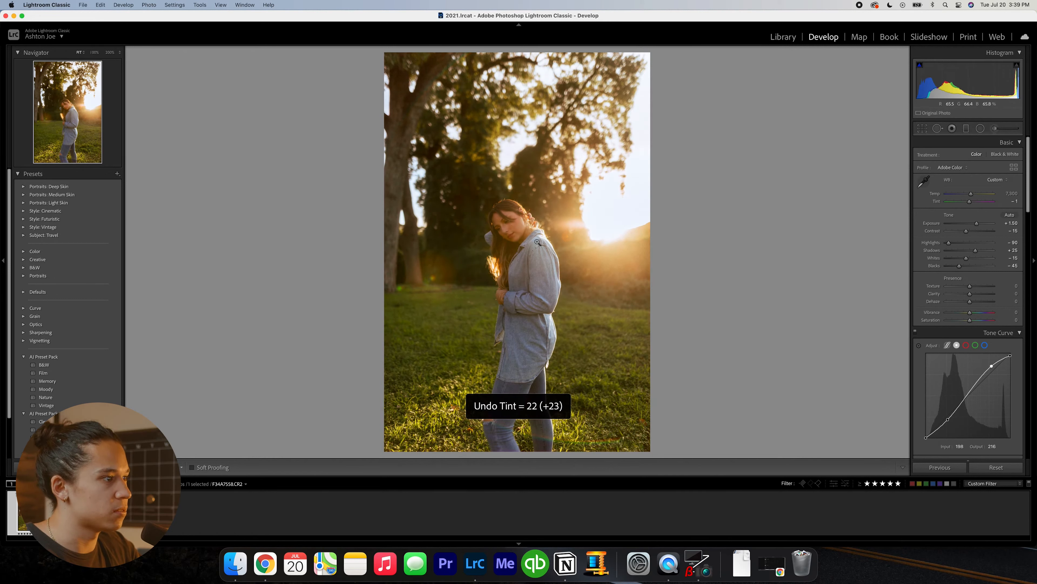
- Set the post-crop vignetting amount to -10
scroll(957, 345, down, 5)
scroll(957, 345, down, 15)
click(1007, 255)
text(-10)
key(Return)
scroll(927, 377, up, 20)
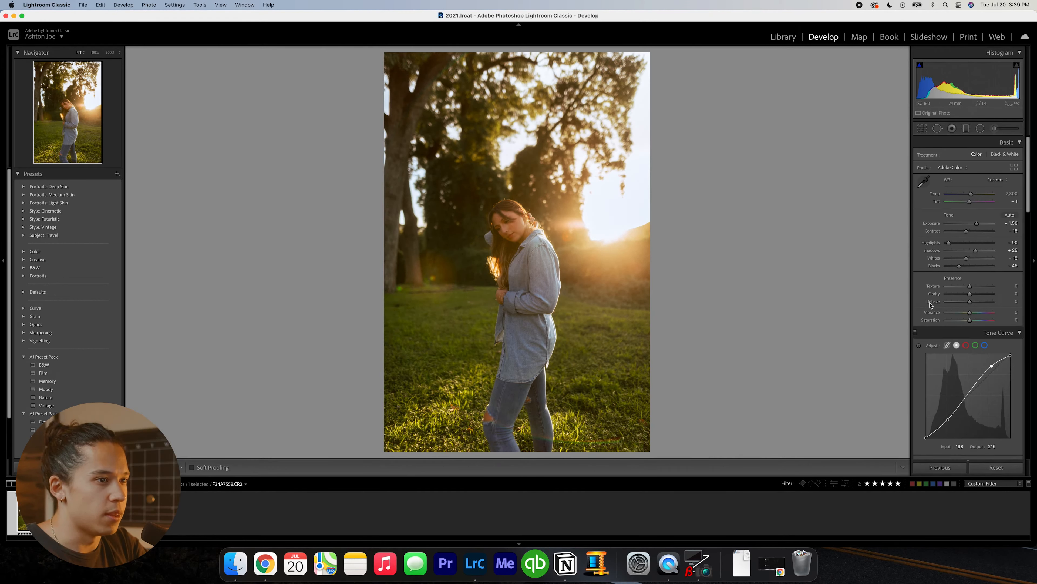
- Try shifting the Calibration red primary hue to about -32, and undo the change
scroll(930, 305, down, 20)
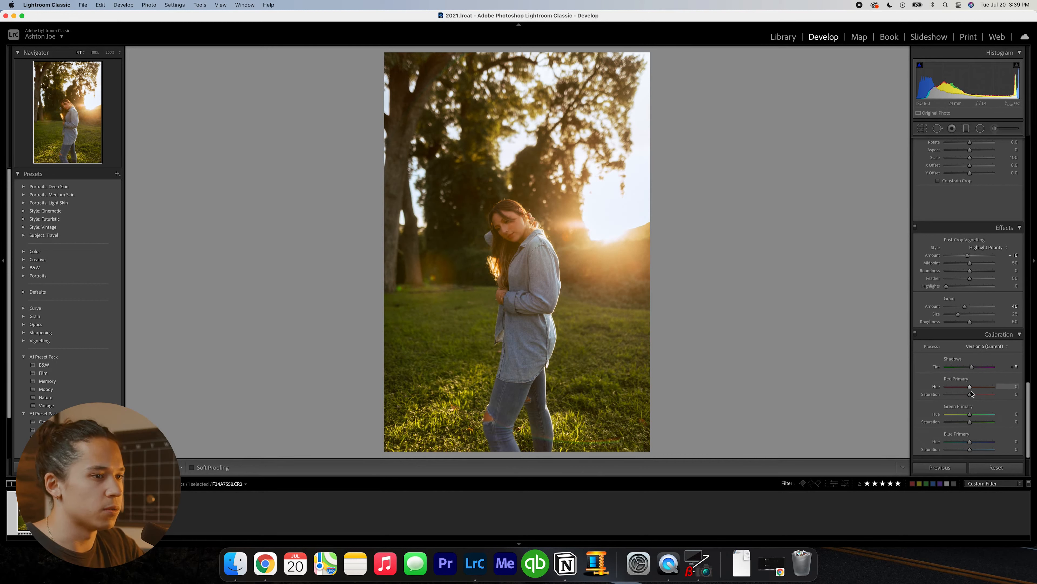
drag(970, 387, 962, 388)
key(super+z)
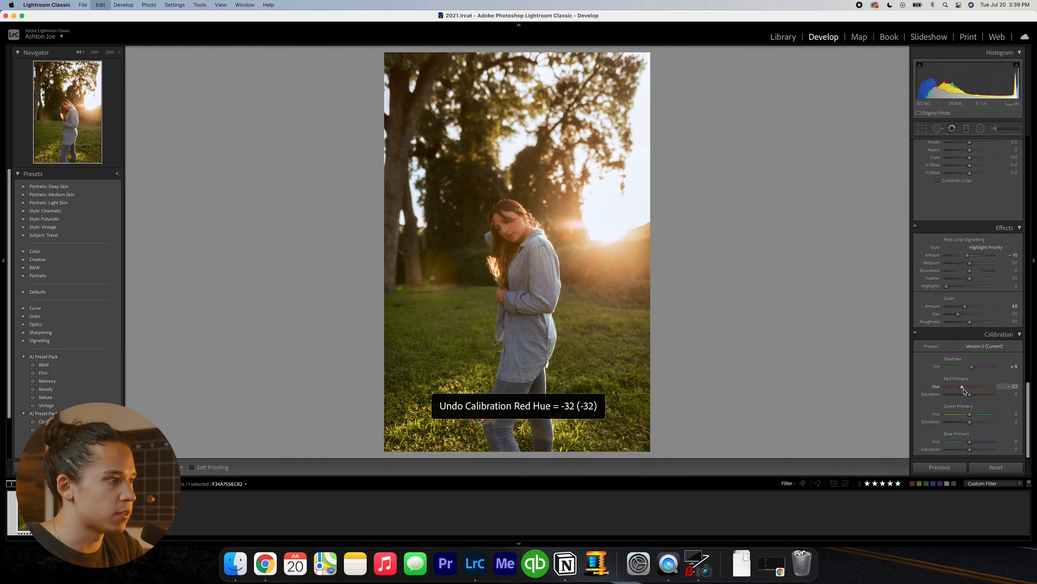
key(super+z)
key(super+z)
- Set the Calibration green primary hue to -18, testing other negative values and undoing them
key(super+z)
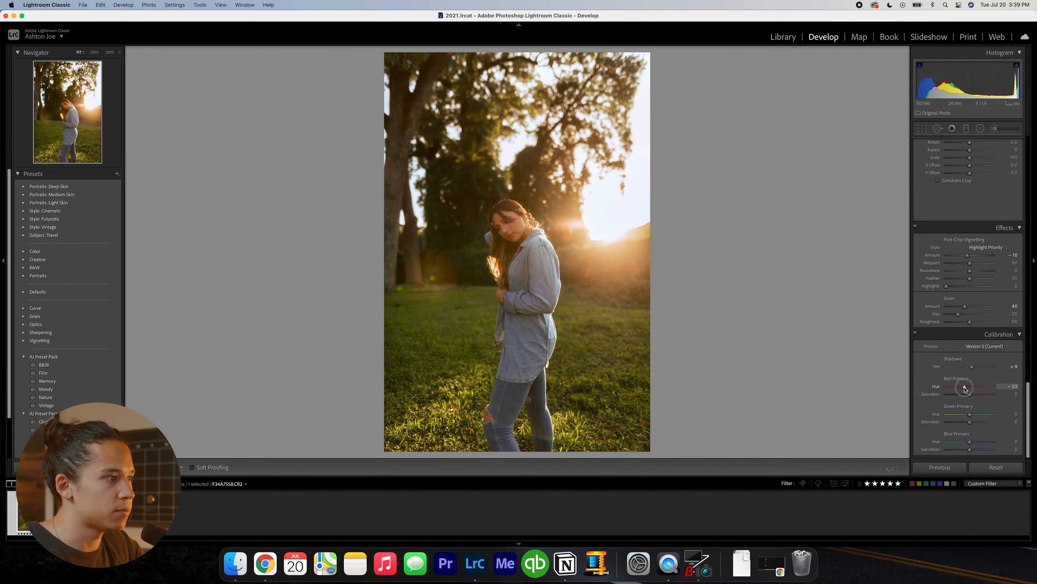
drag(971, 417, 958, 417)
key(super+z)
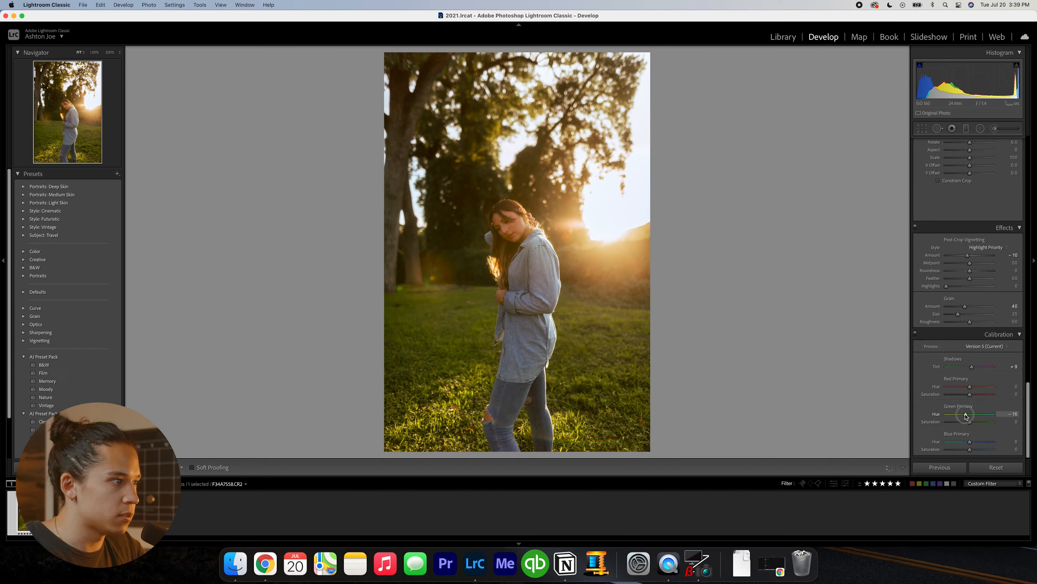
key(super+z)
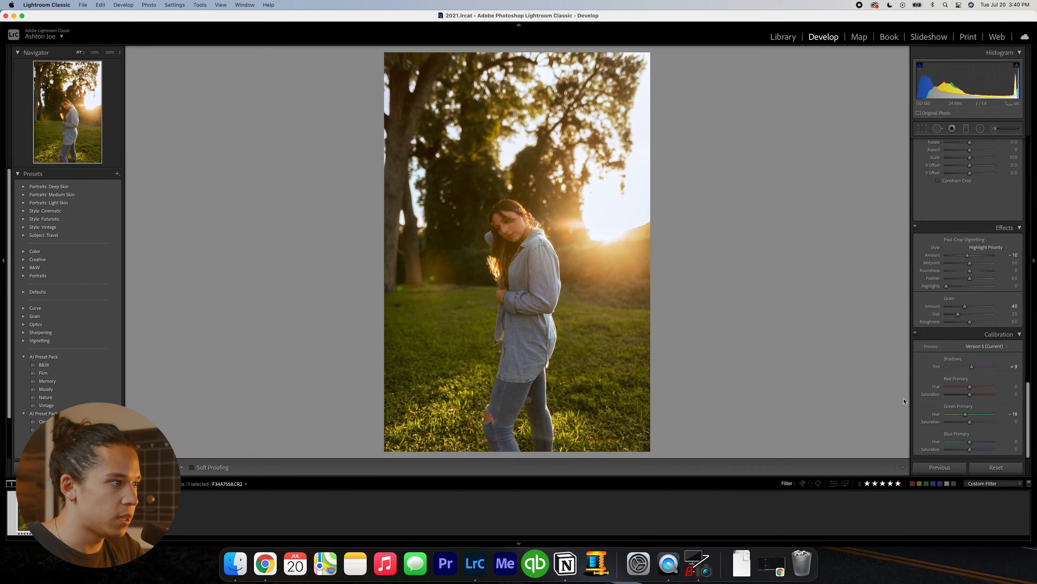
- Try Calibration blue primary hue values of -16, +100 and -46, undo each, and move the hue slightly negative
key(super+z)
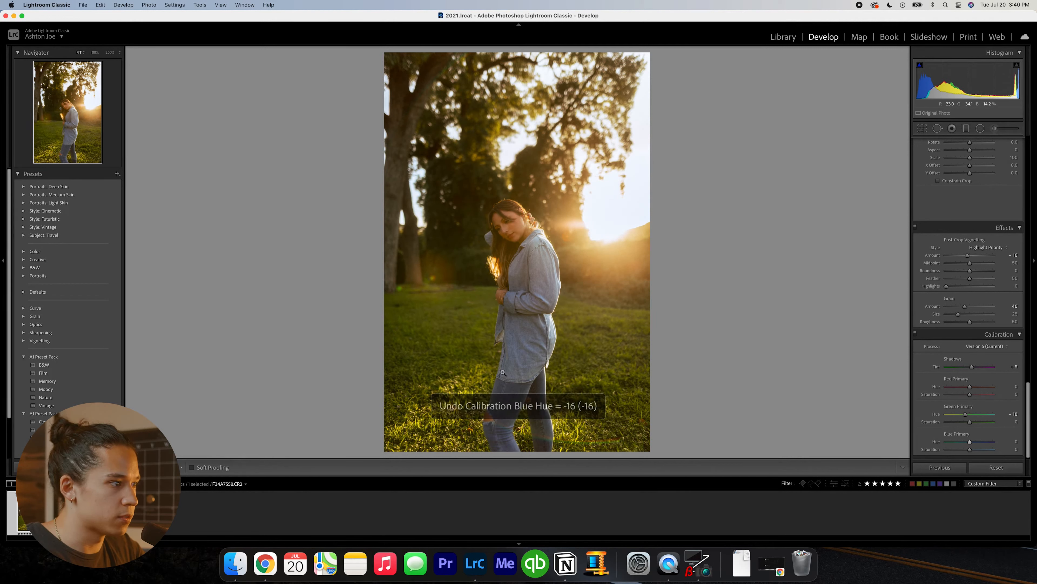
key(super+z)
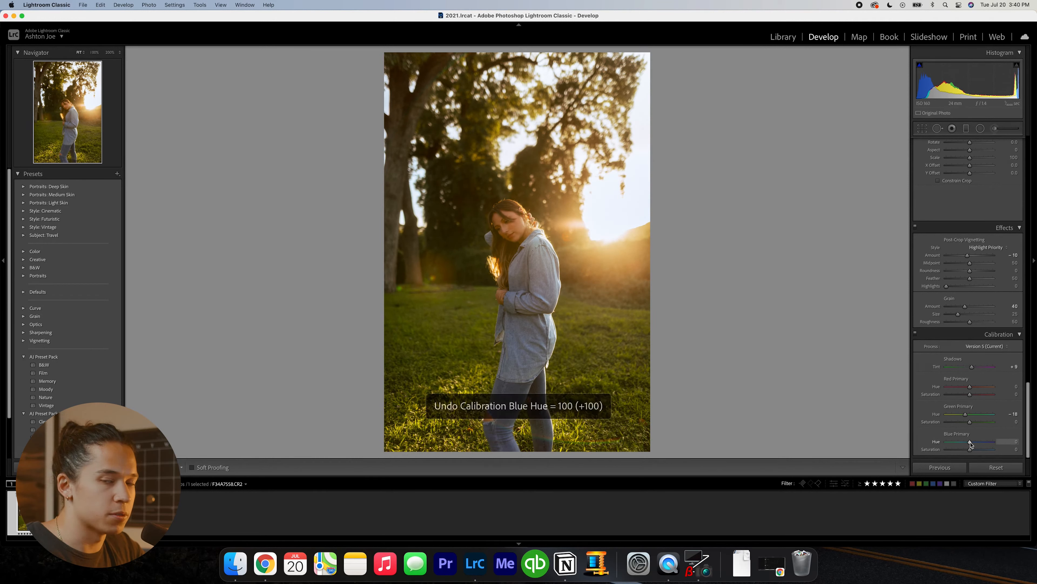
drag(970, 444, 961, 442)
key(super+z)
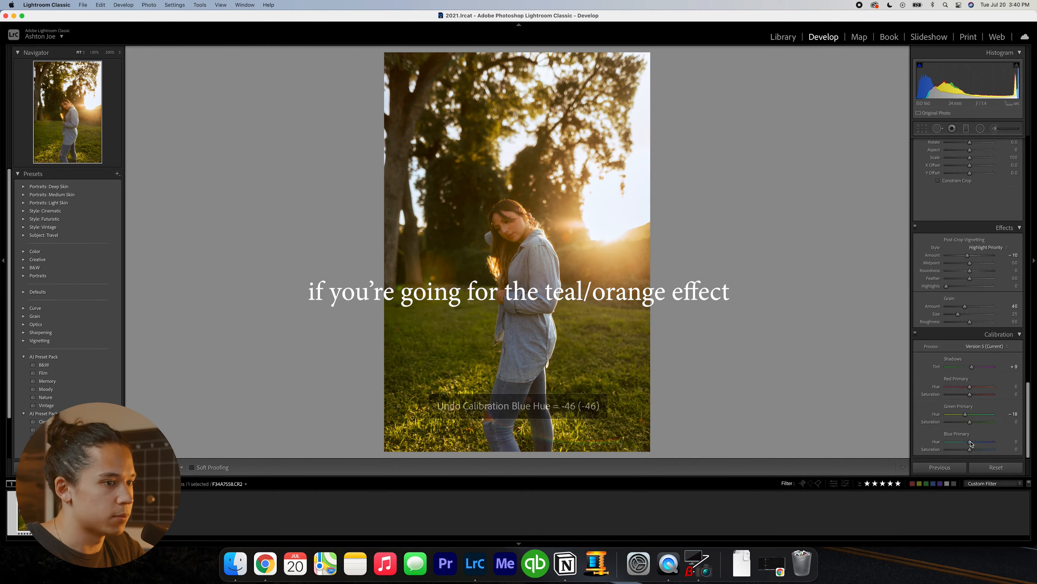
drag(970, 441, 968, 442)
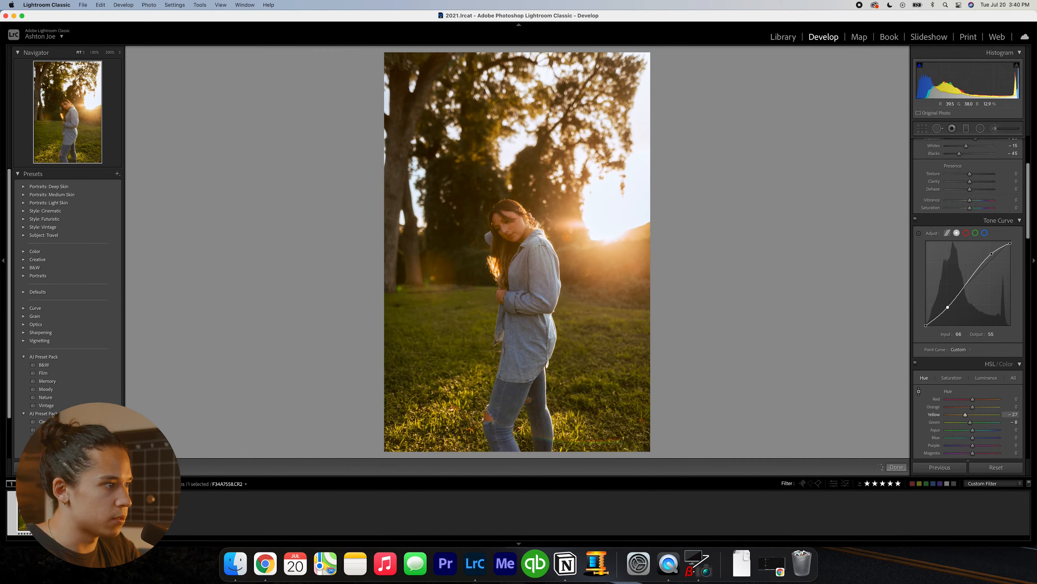
- Try the targeted hue adjustment on the grass with yellow at +25 and green at +7, and undo it
key(super+z)
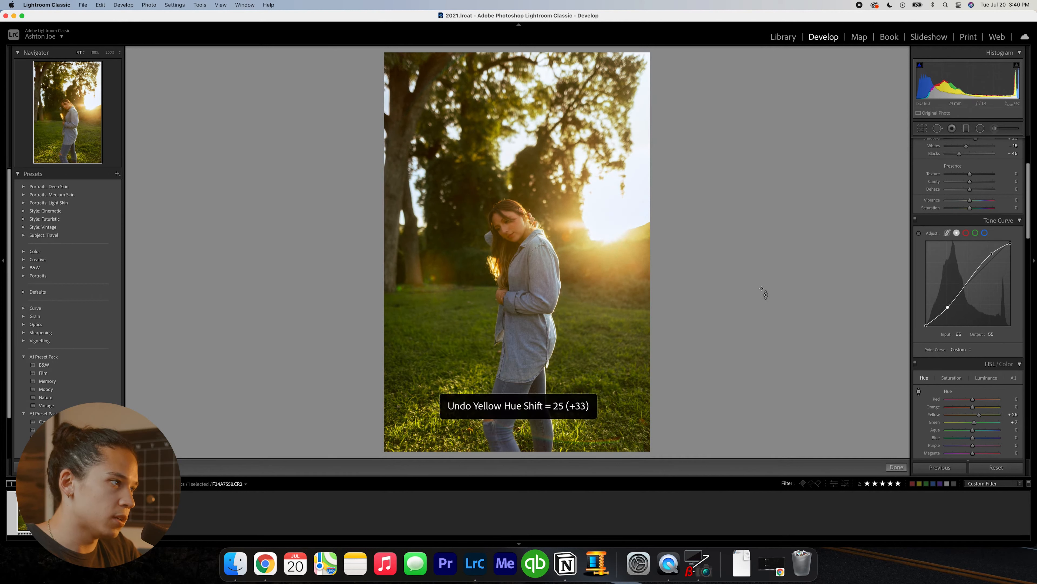
key(super+z)
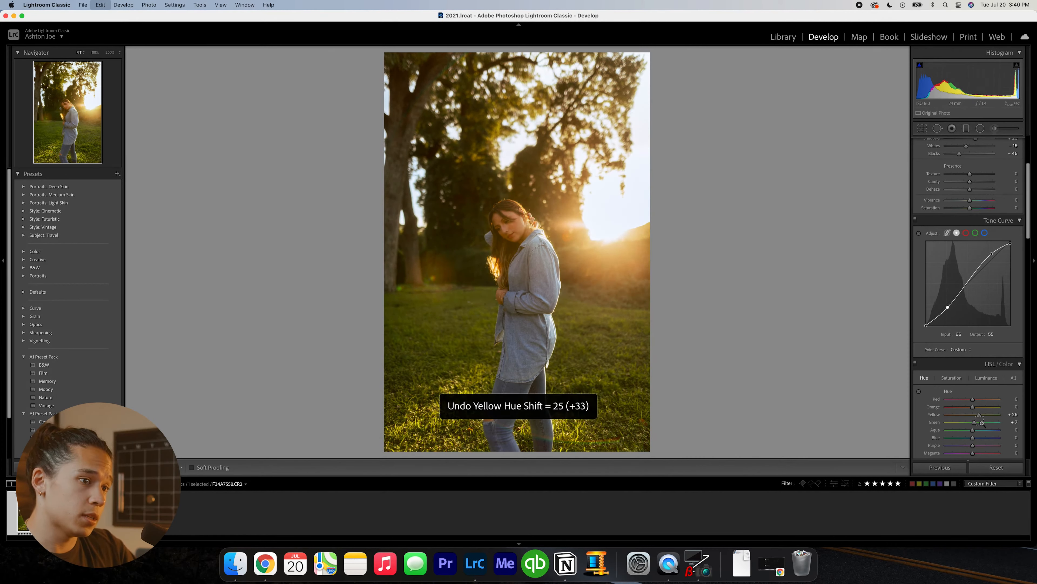
key(Return)
key(super+z)
- Set the yellow hue to +5, compare the photo with and without the change, and undo it
click(1013, 415)
text(5)
key(Return)
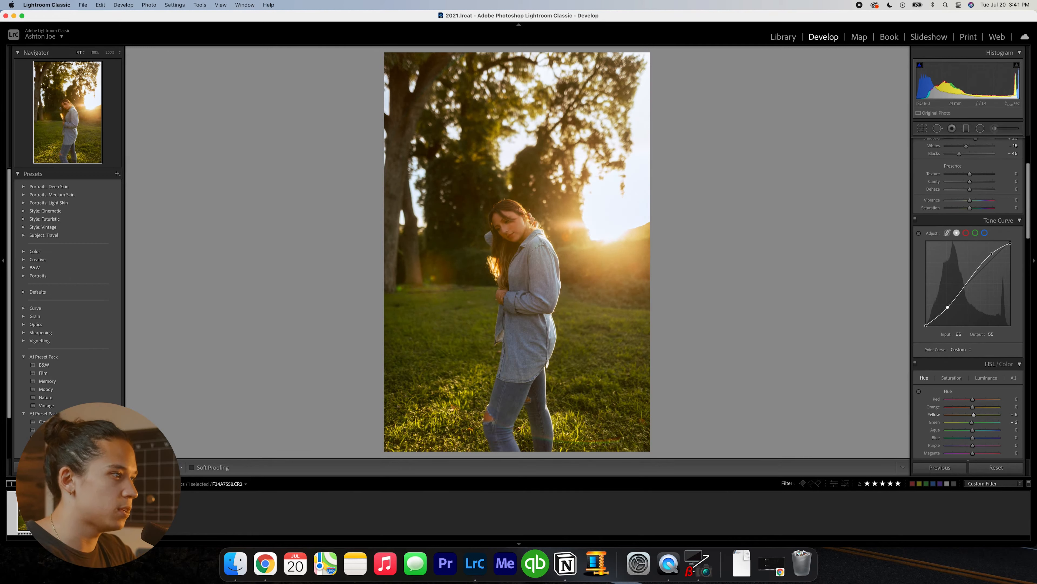
key(super+z)
key(super+shift+z)
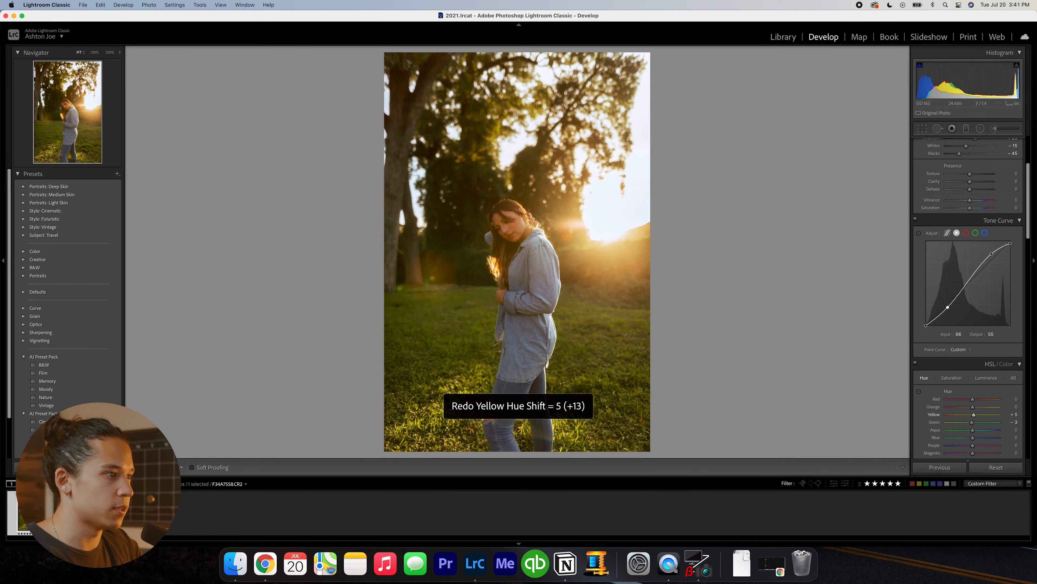
key(super+z)
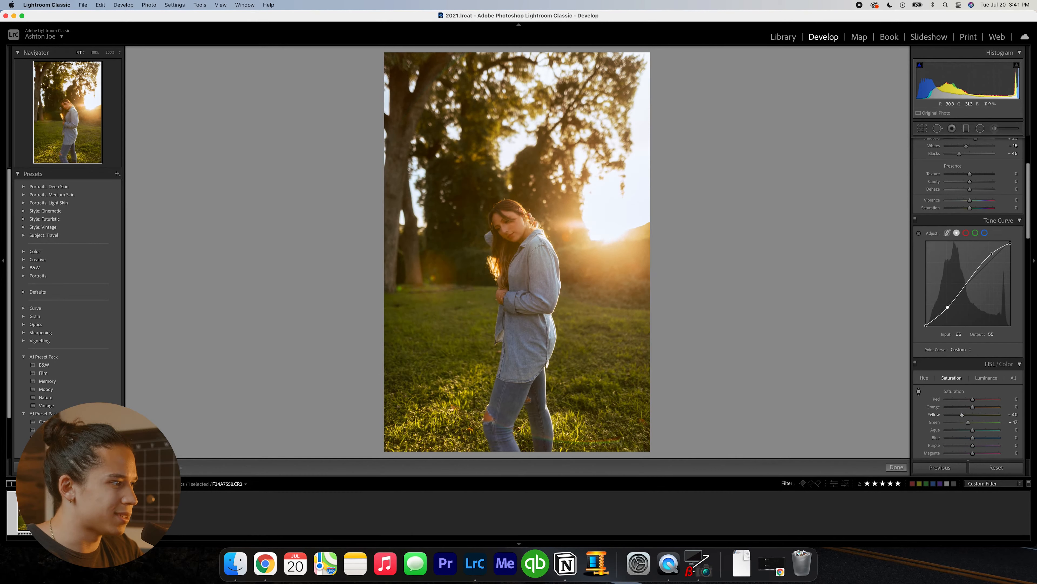
- Desaturate the grass with the targeted adjustment to yellow -53 and green -40, undoing a first try at yellow -65 and comparing the result
drag(445, 327, 445, 338)
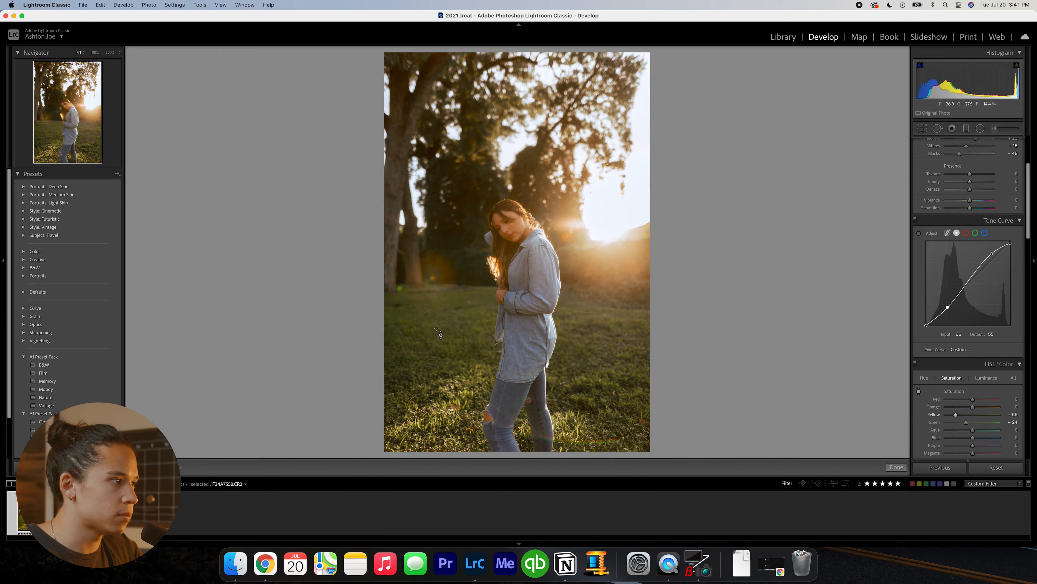
key(super+z)
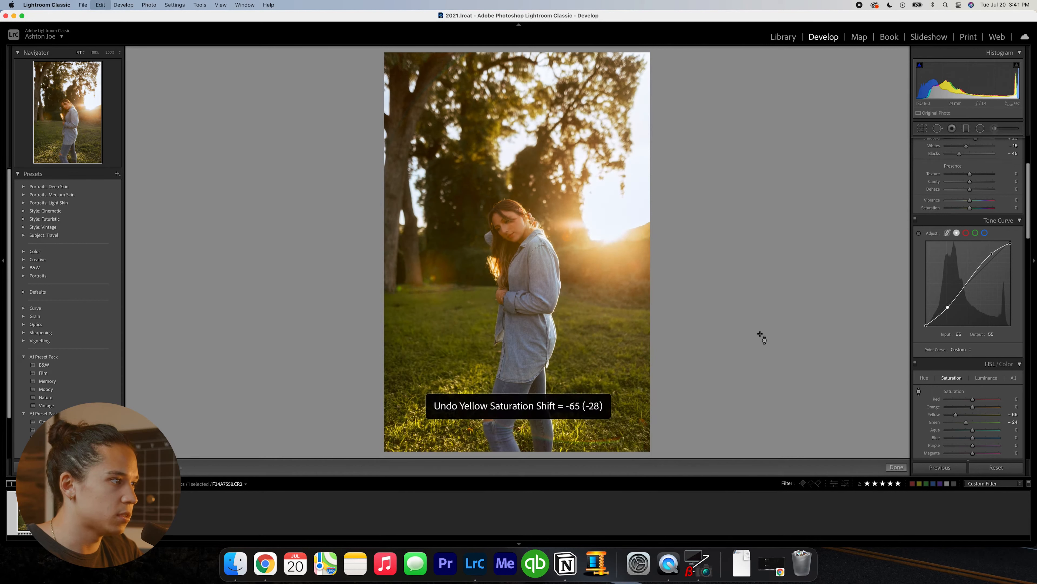
drag(964, 416, 962, 422)
key(super+z)
key(super+shift+z)
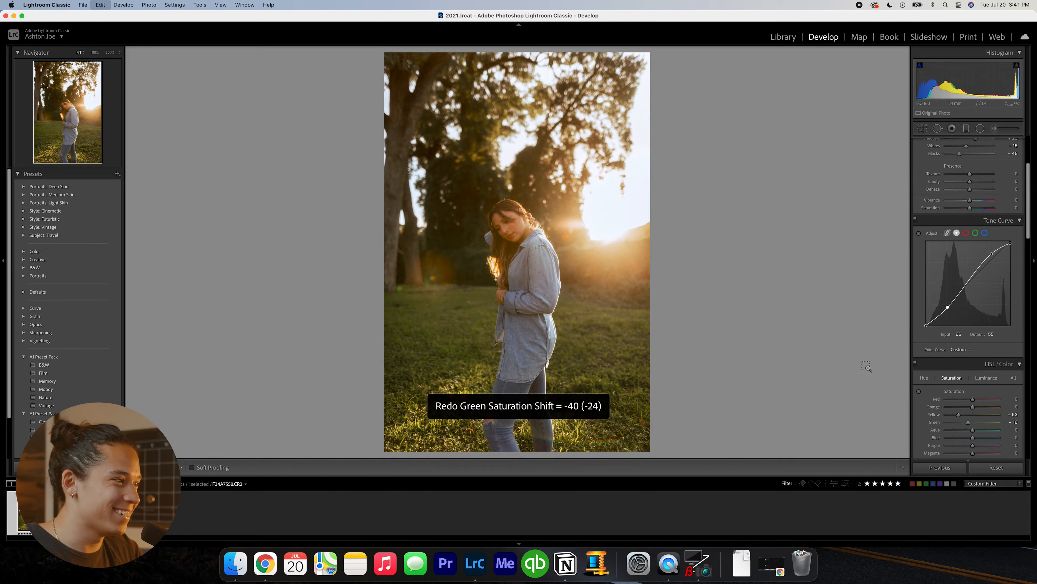
- Set the photo's vibrance to +18 and its overall saturation to -5
scroll(950, 311, up, 5)
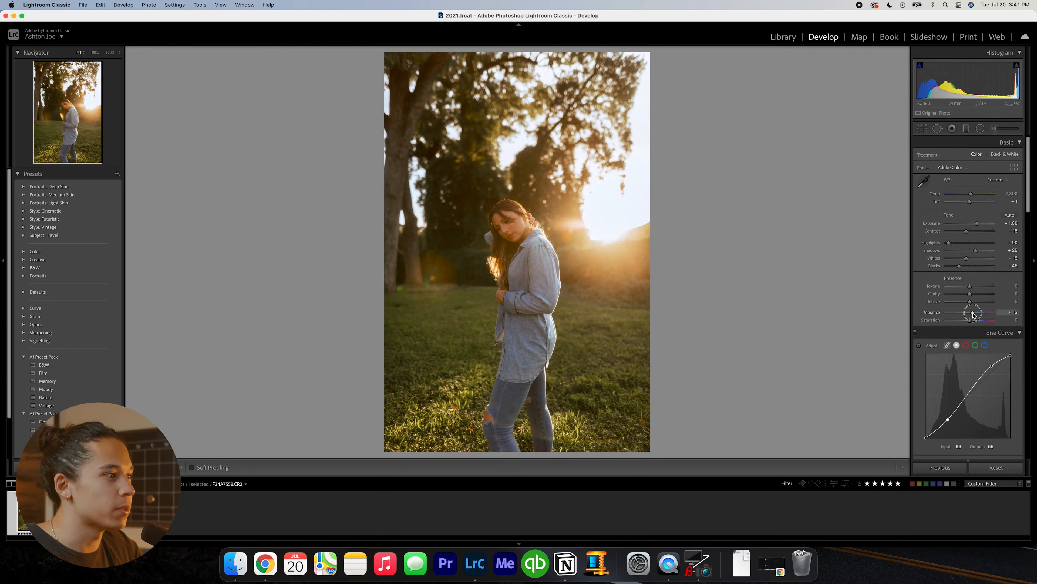
drag(970, 313, 966, 321)
key(super+z)
click(1014, 320)
text(-5)
key(Return)
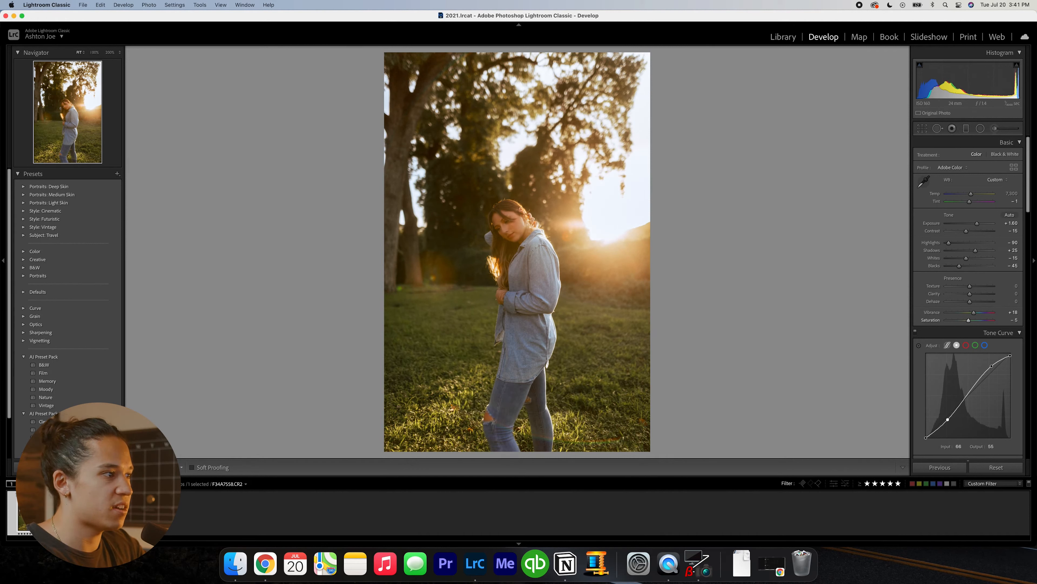
- Nudge the lower point of the tone curve and compare the photo with and without the change
drag(951, 422, 952, 422)
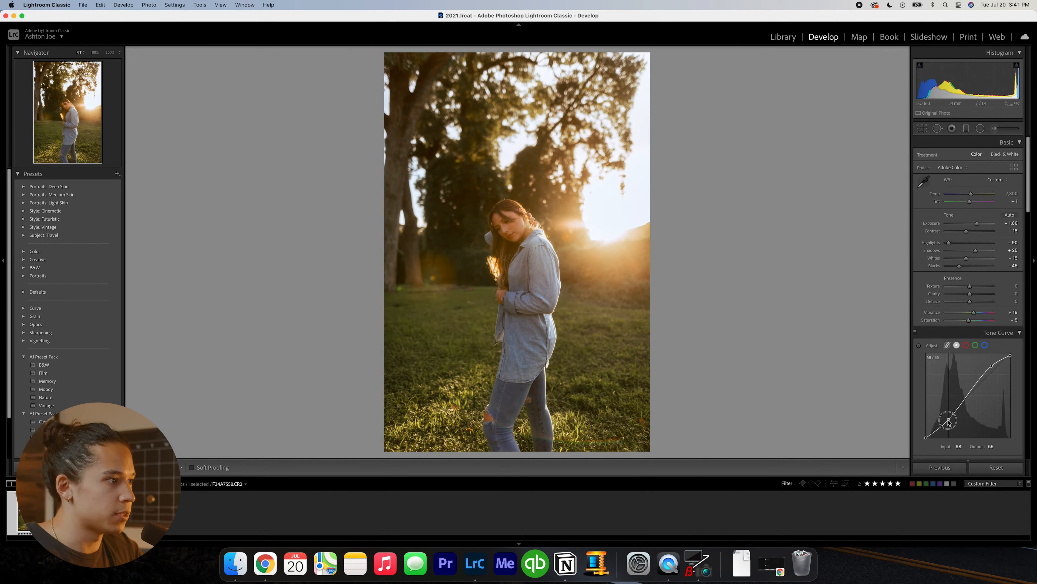
key(super+z)
key(super+shift+z)
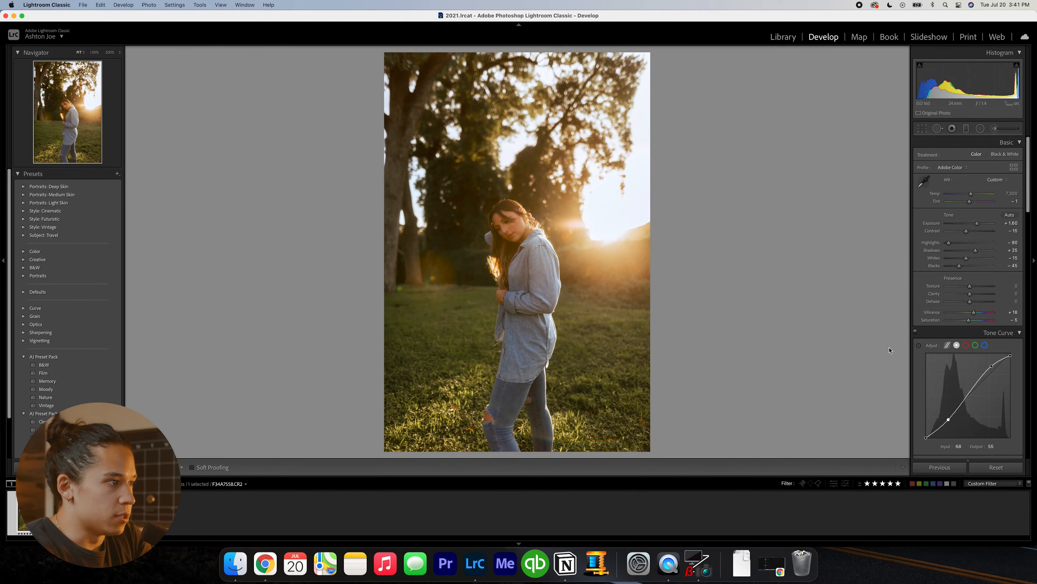
- Compare the edited portrait with its unedited version, and check it against the standing field portrait
key(backslash)
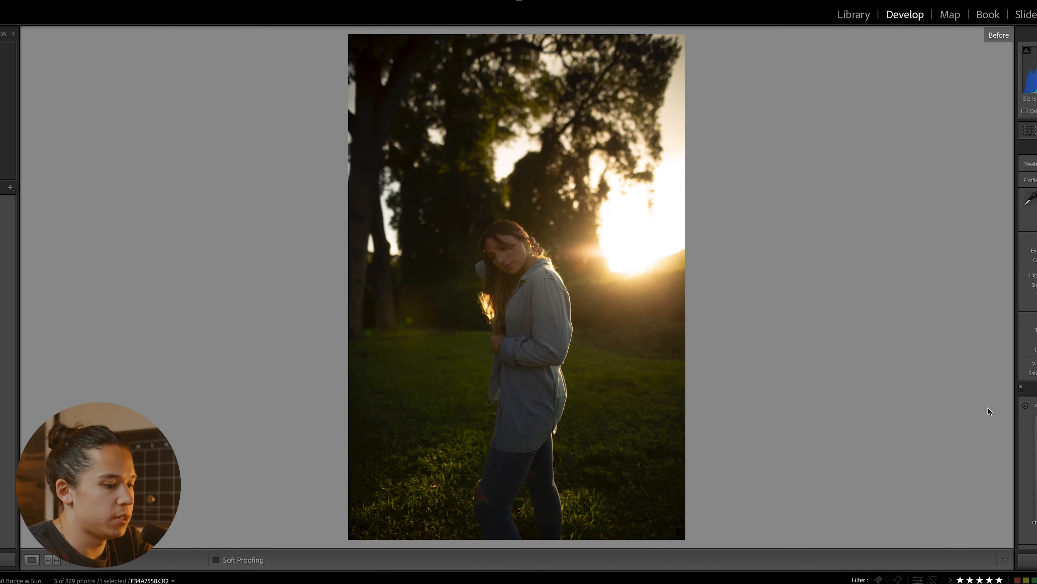
key(backslash)
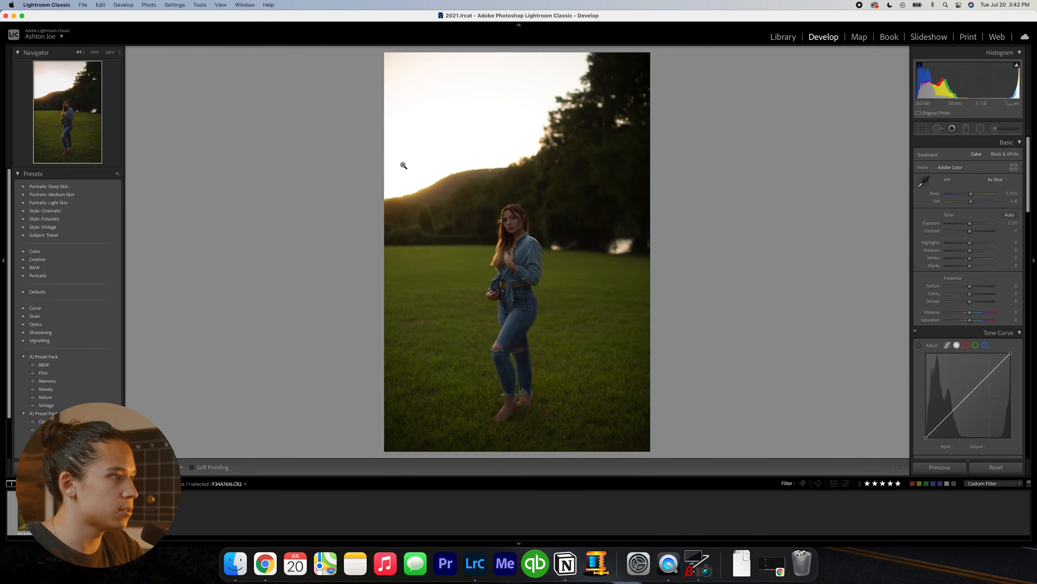
click(32, 512)
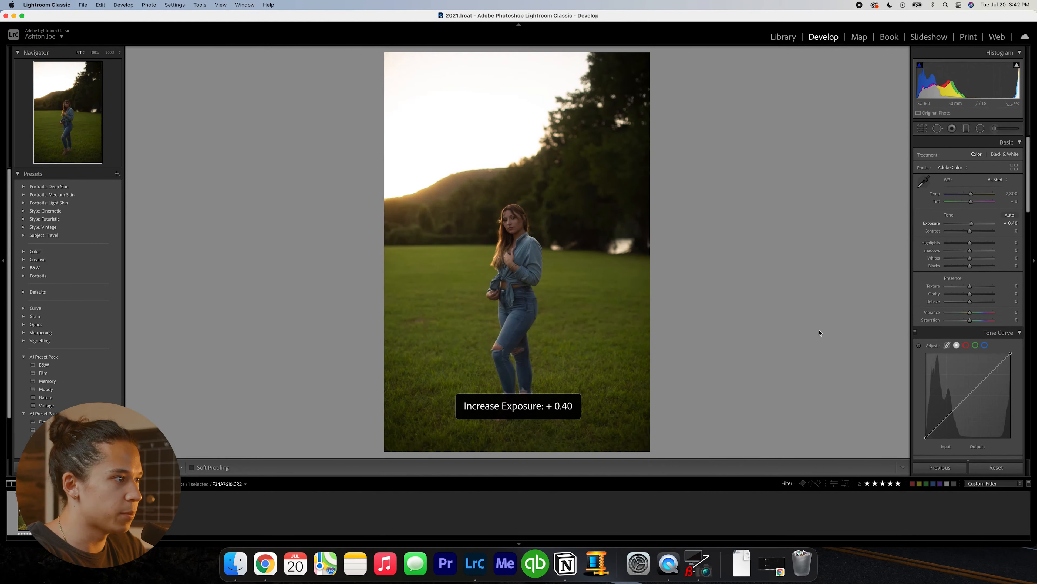
- Raise the exposure of the standing field portrait to +0.70
key(equal)
key(equal)
key(equal)
key(minus)
key(equal)
- With clipping warnings on, shape an S-curve with its upper point at input 189, output 205, and lower the white endpoint to 249
scroll(946, 409, down, 1)
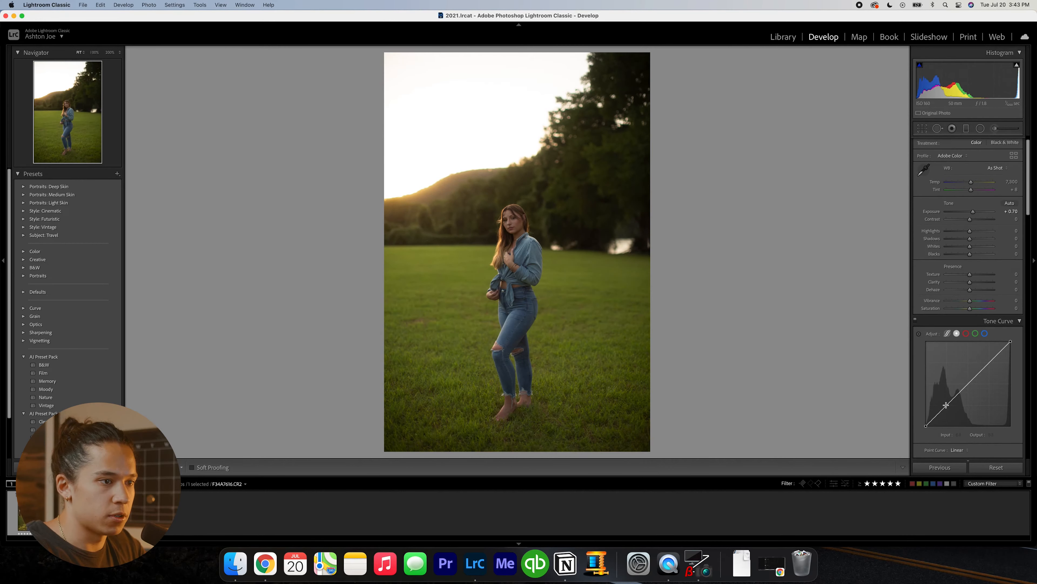
key(j)
drag(948, 404, 947, 408)
drag(988, 366, 989, 358)
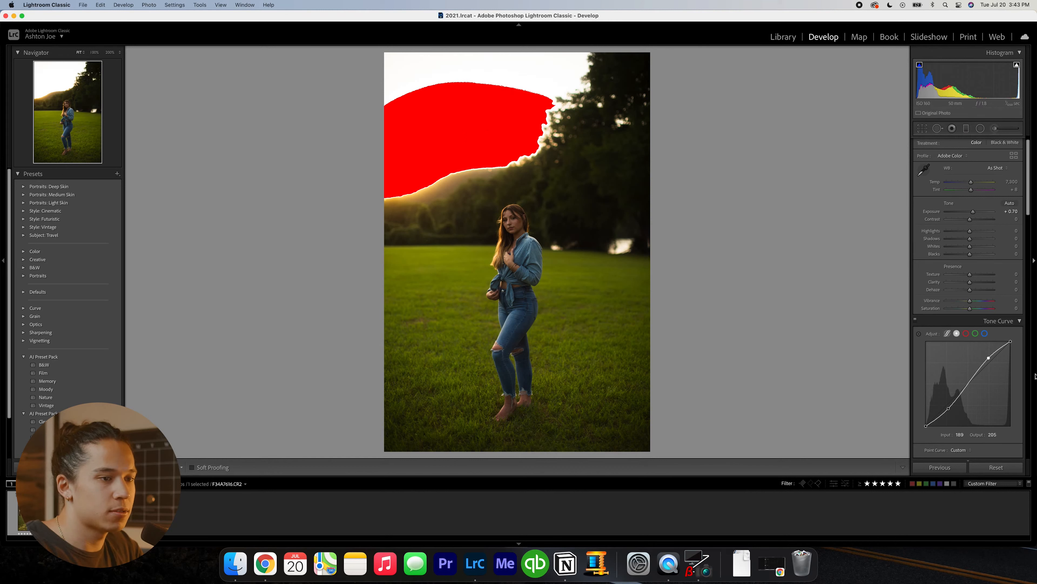
drag(1011, 341, 1011, 344)
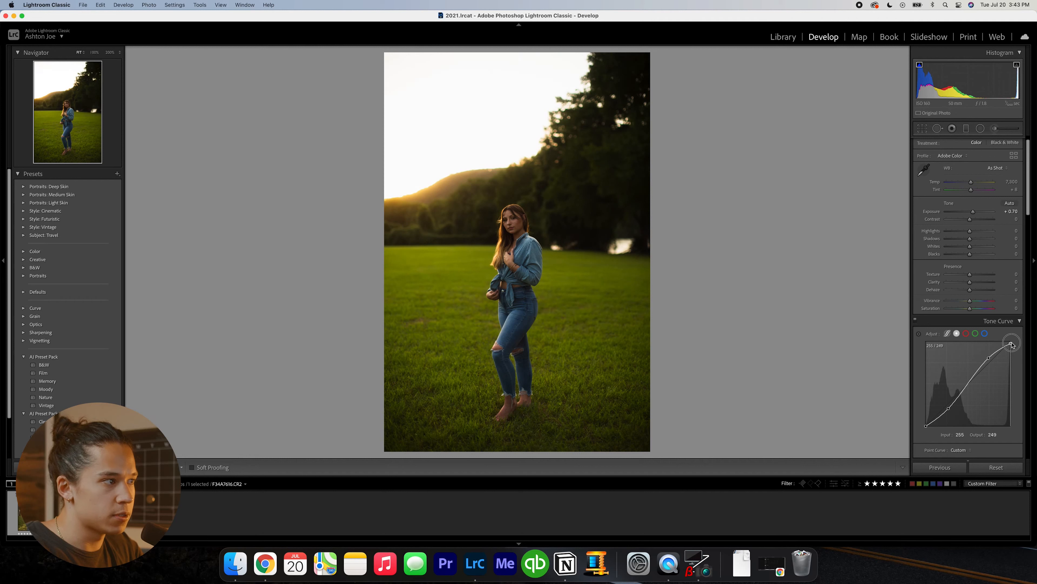
key(super+z)
- Enable the lens profile corrections for the field portrait
scroll(952, 262, down, 10)
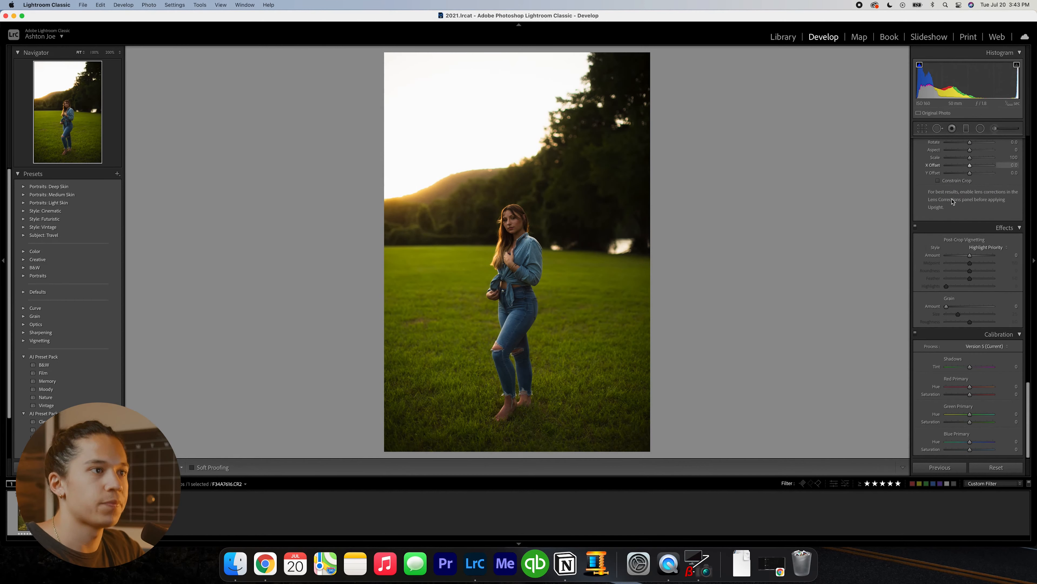
scroll(950, 262, down, 3)
scroll(951, 263, up, 4)
click(949, 237)
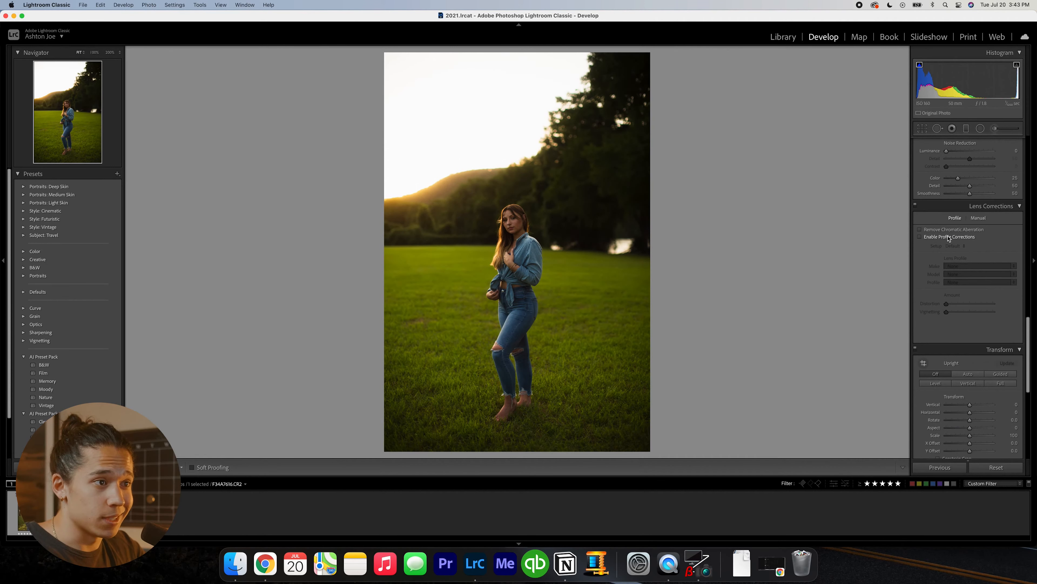
- Color grade with slightly warmer midtones, green shadows at hue 114 and saturation 13, and orange highlights at hue 34 and saturation 23
scroll(935, 250, up, 4)
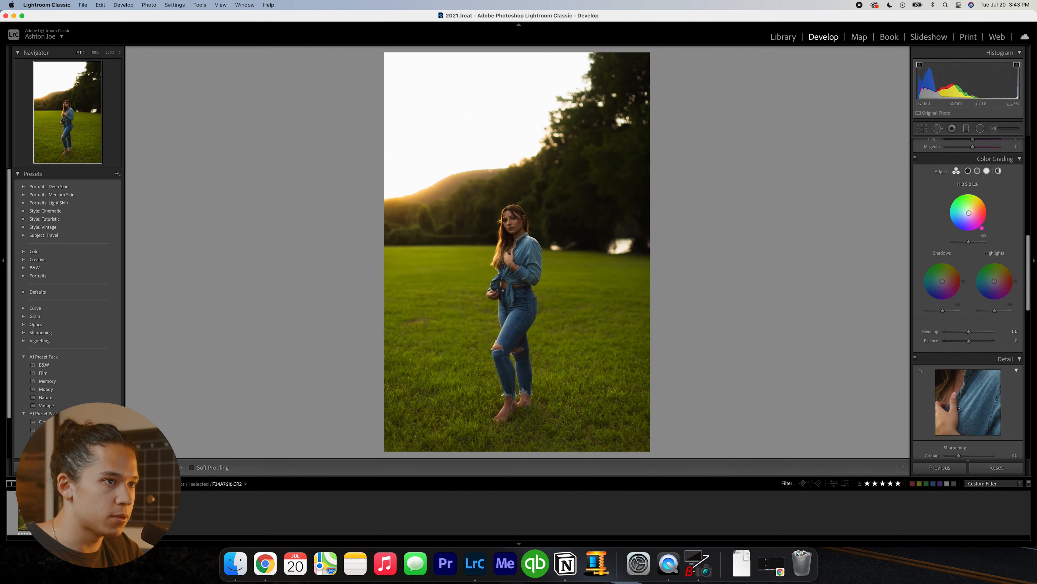
drag(968, 213, 970, 212)
drag(942, 282, 941, 280)
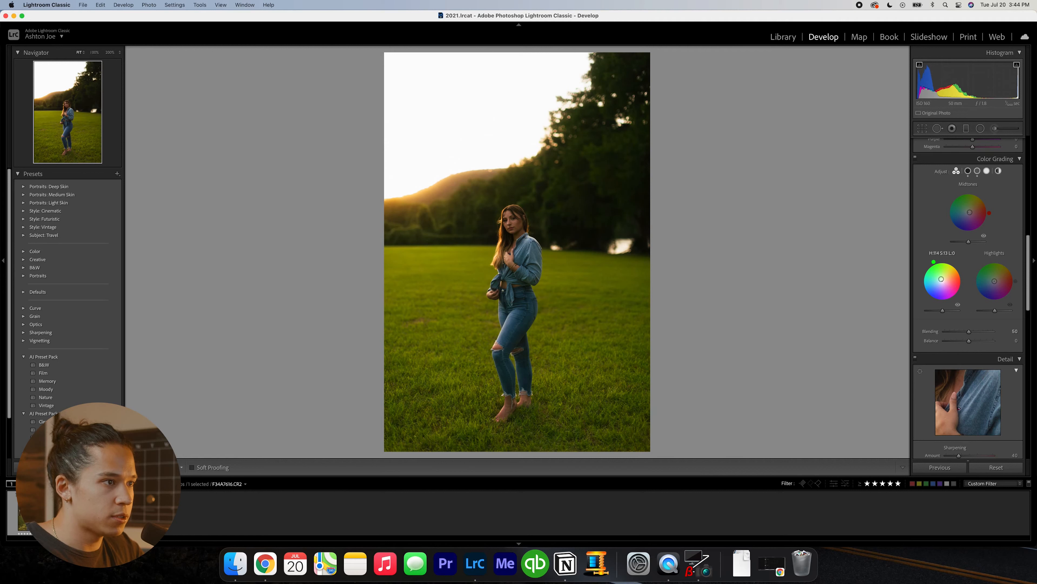
drag(941, 279, 997, 279)
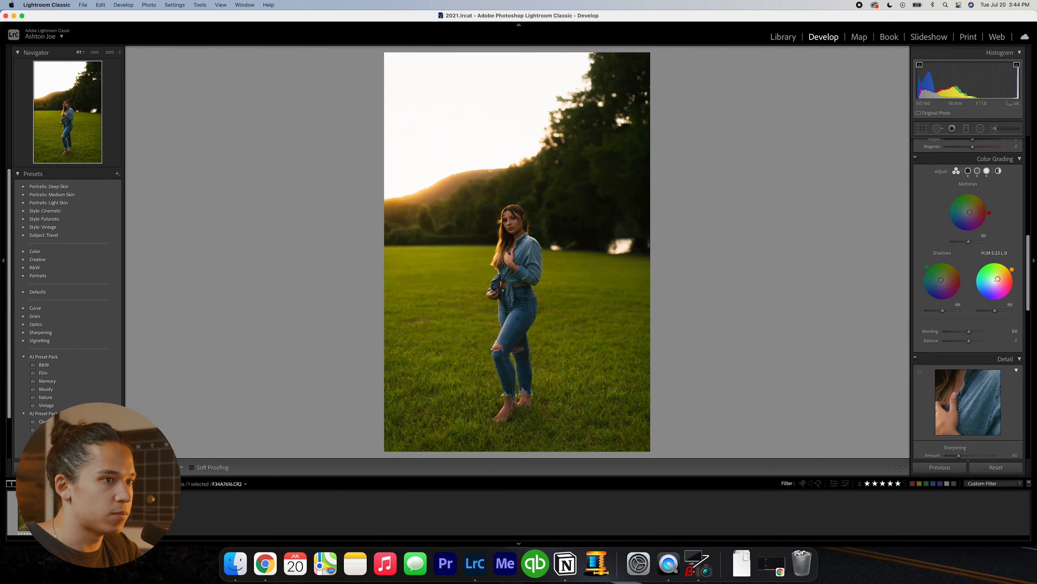
- Set vibrance to +20 and saturation to -8, and raise the exposure to +1.00
scroll(981, 286, up, 15)
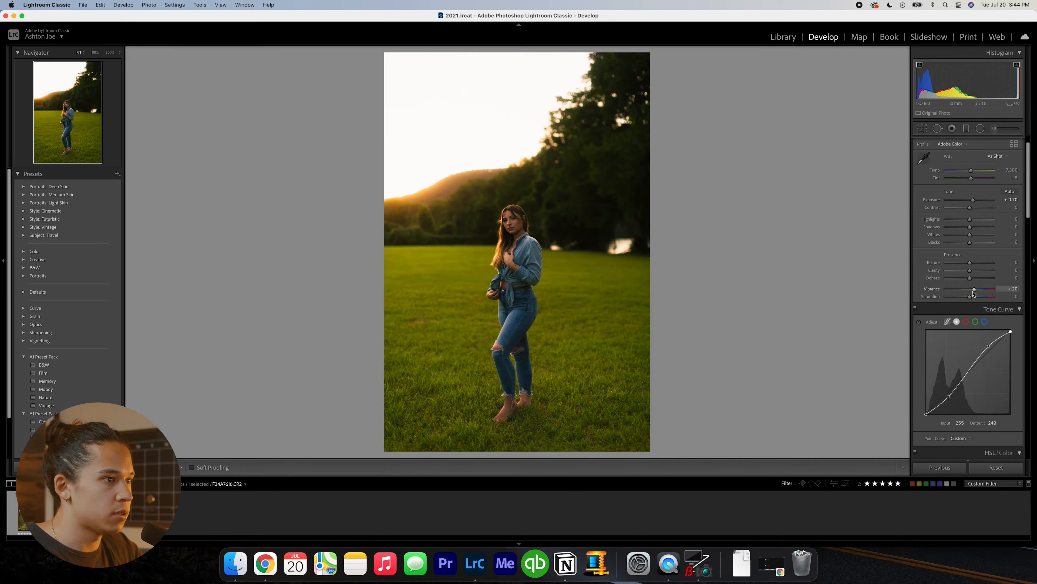
scroll(920, 327, down, 15)
key(=)
key(=)
key(=)
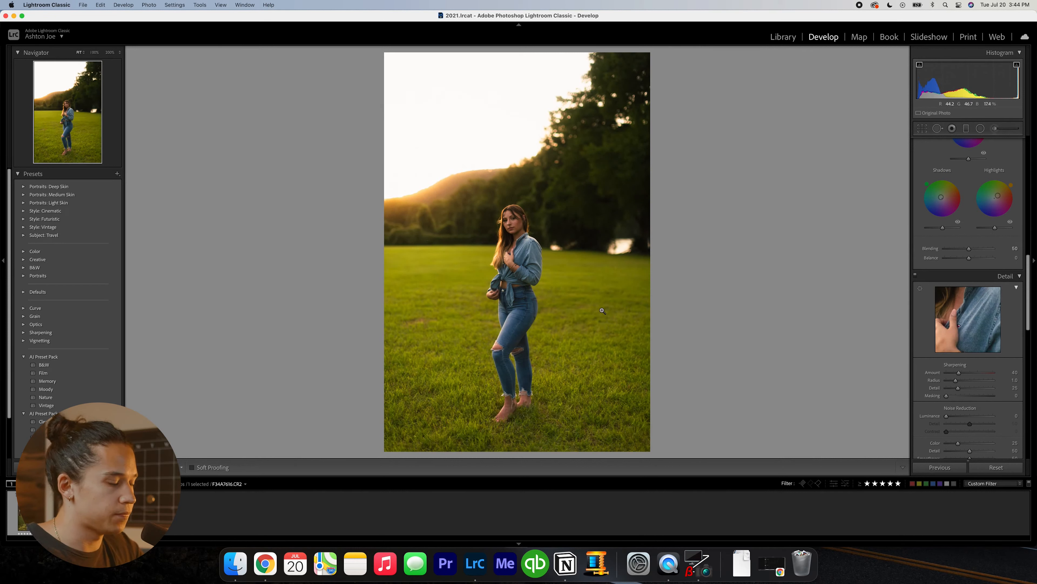
- Adjust the grass colors to hue yellow +17 and green +18, and saturation yellow -41 and green -34
scroll(948, 361, up, 10)
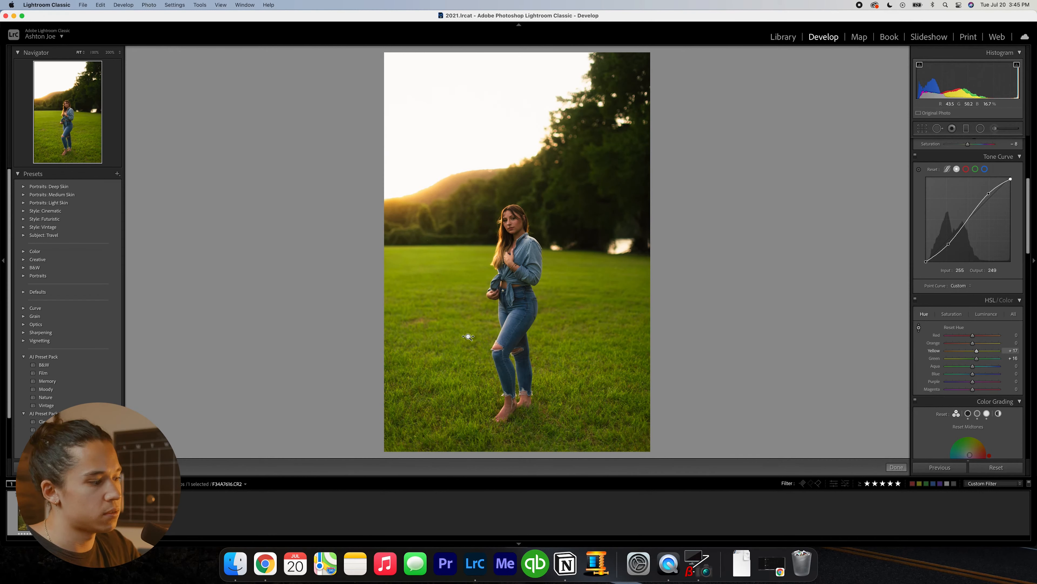
click(952, 314)
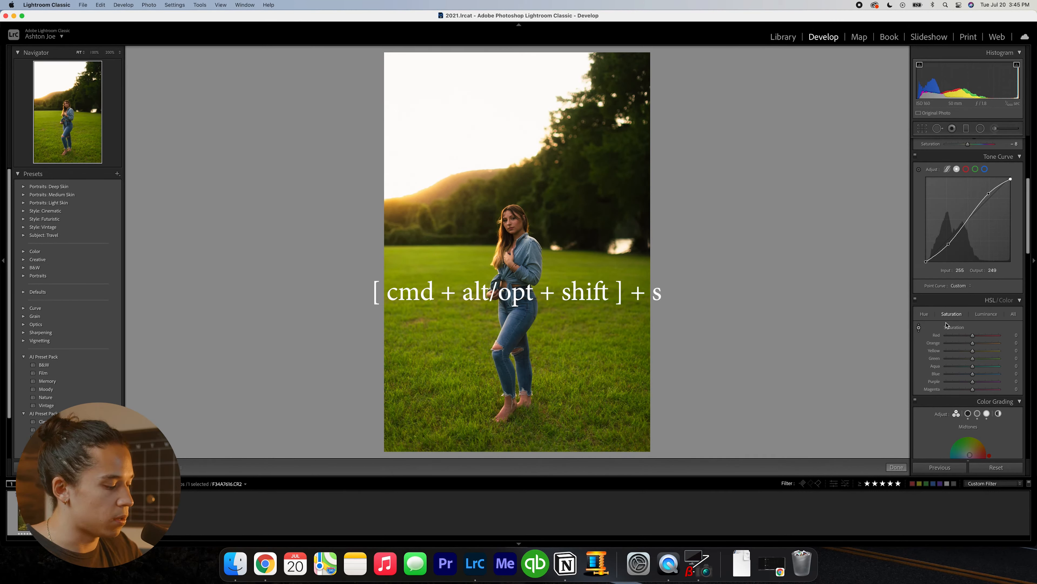
key(alt)
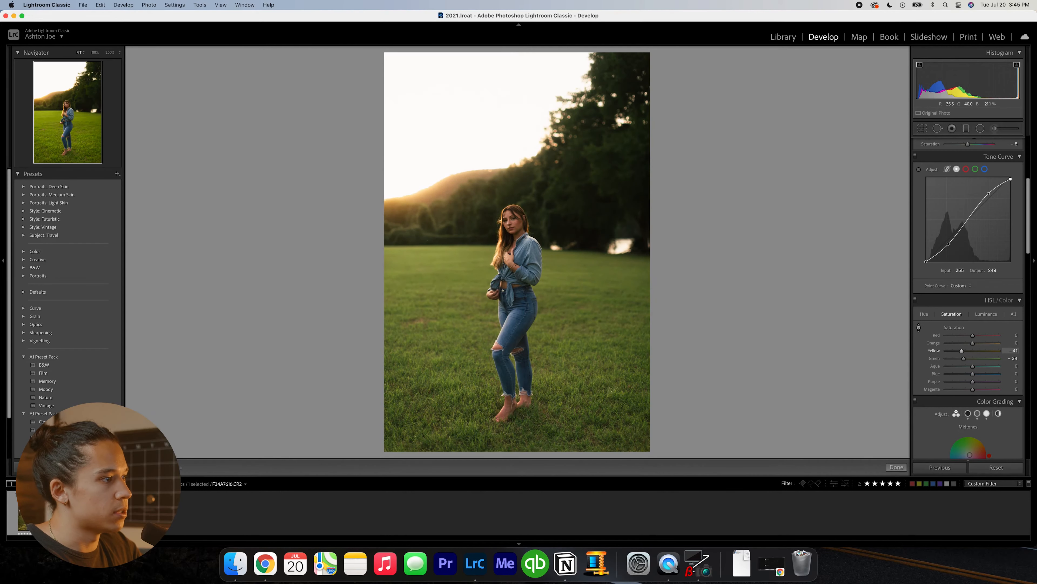
- Set the tint to -5, clarity to -10 and exposure to +1.20
scroll(961, 370, up, 5)
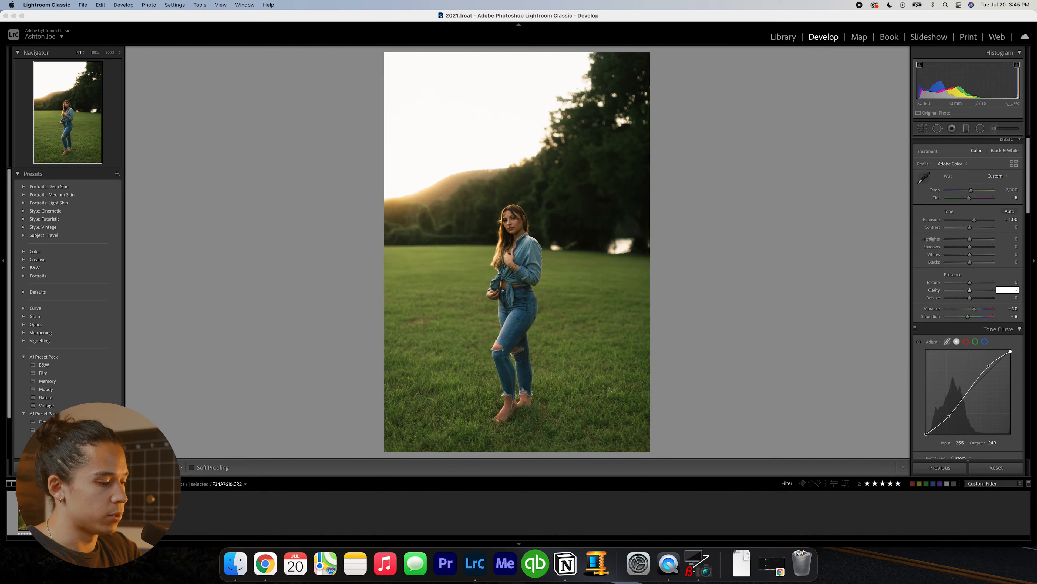
text(-5)
key(Return)
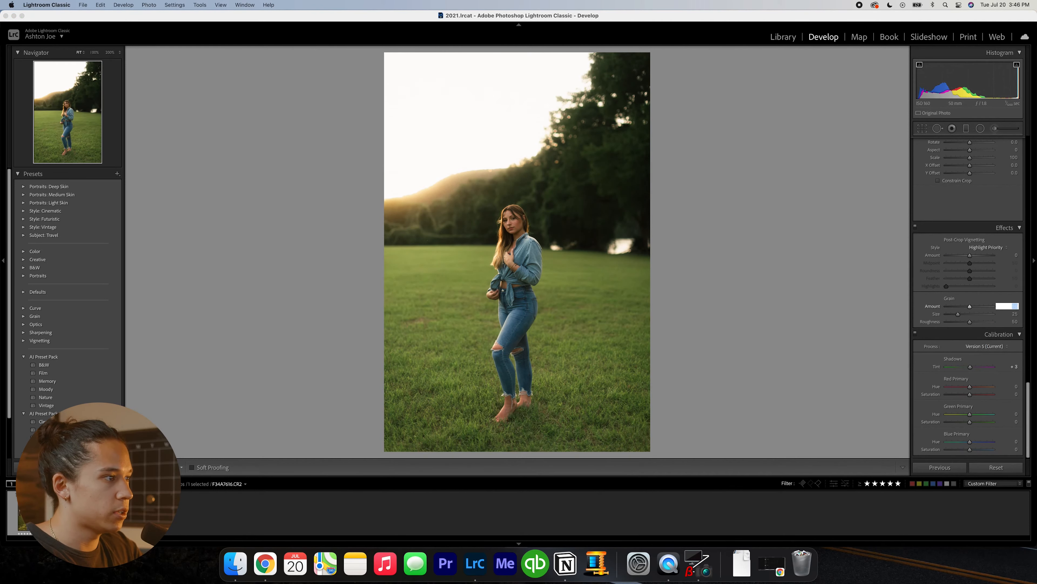
key(Return)
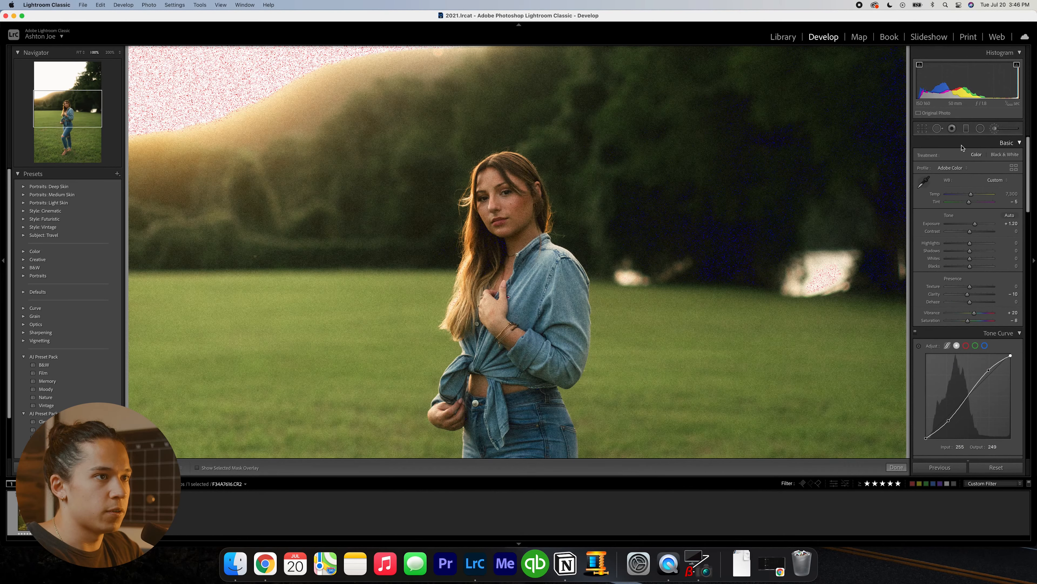
- Brush Soften Skin (Lite) over the woman's face with texture -35 and clarity -15, toggling the clipping warnings
mouse_move(515, 204)
mouse_down()
mouse_move(533, 194)
mouse_move(522, 206)
mouse_up()
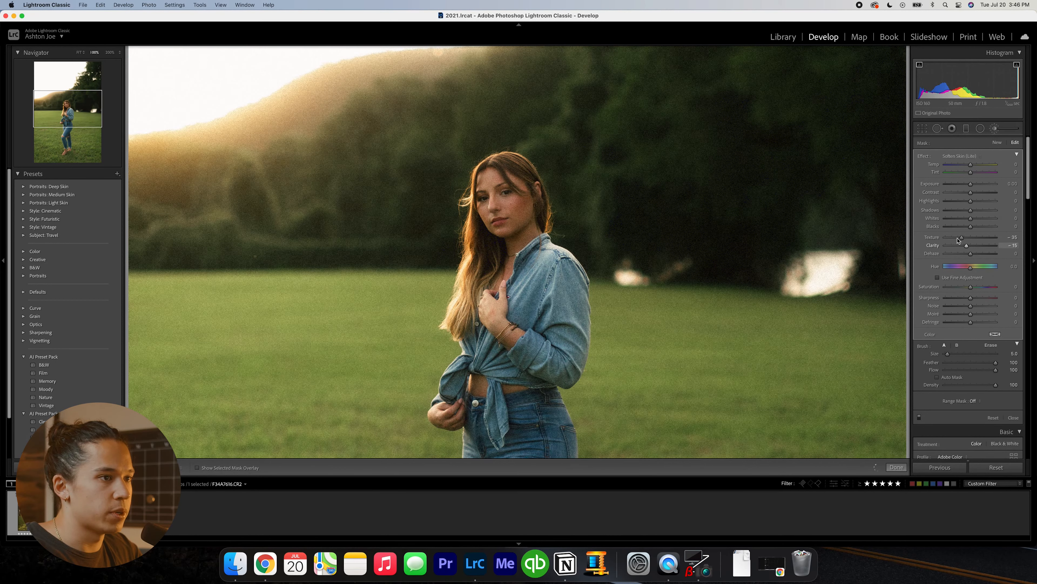
key(j)
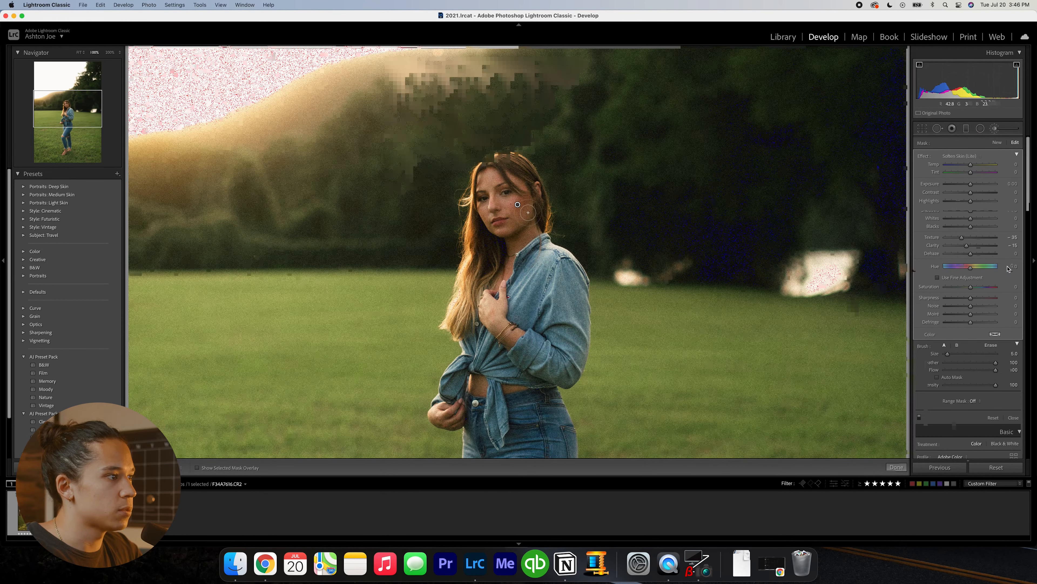
- Lower the highlights to -88 and raise the exposure to +1.60, comparing the highlight change by undoing and redoing it
drag(960, 243, 939, 244)
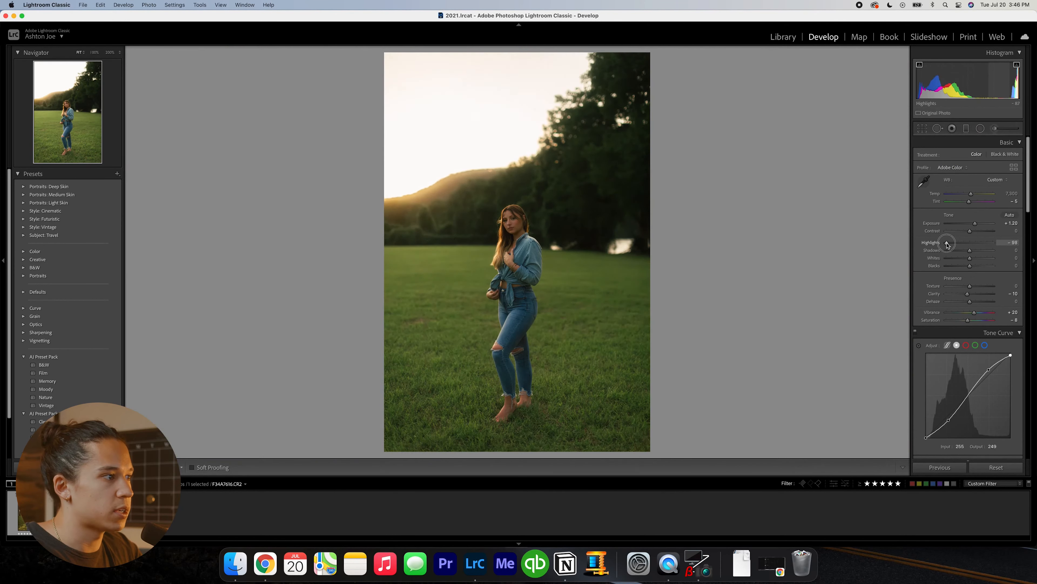
key(equal)
key(equal)
key(equal)
key(equal)
key(equal)
key(minus)
key(super+z)
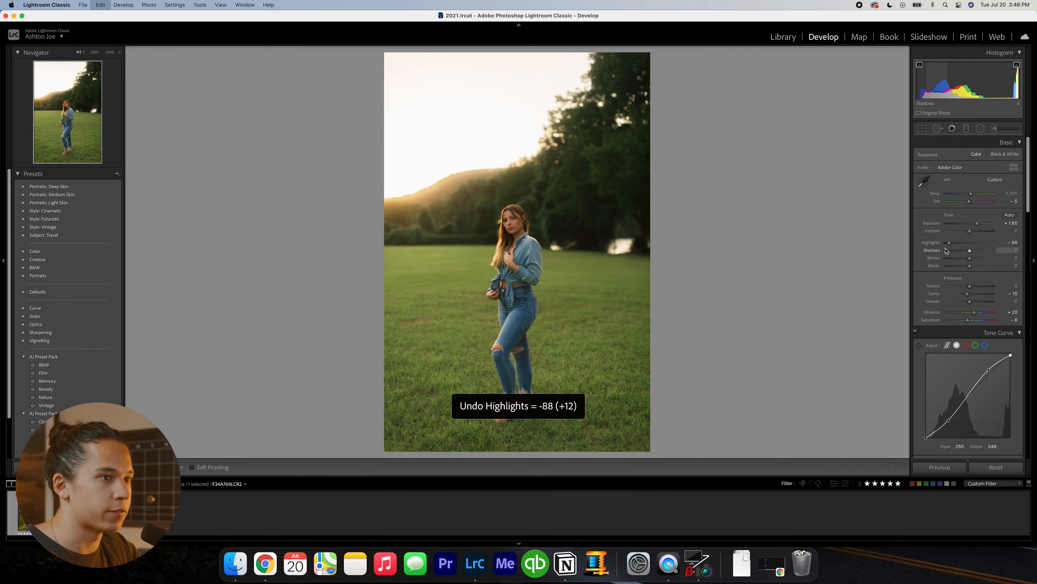
key(super+shift+z)
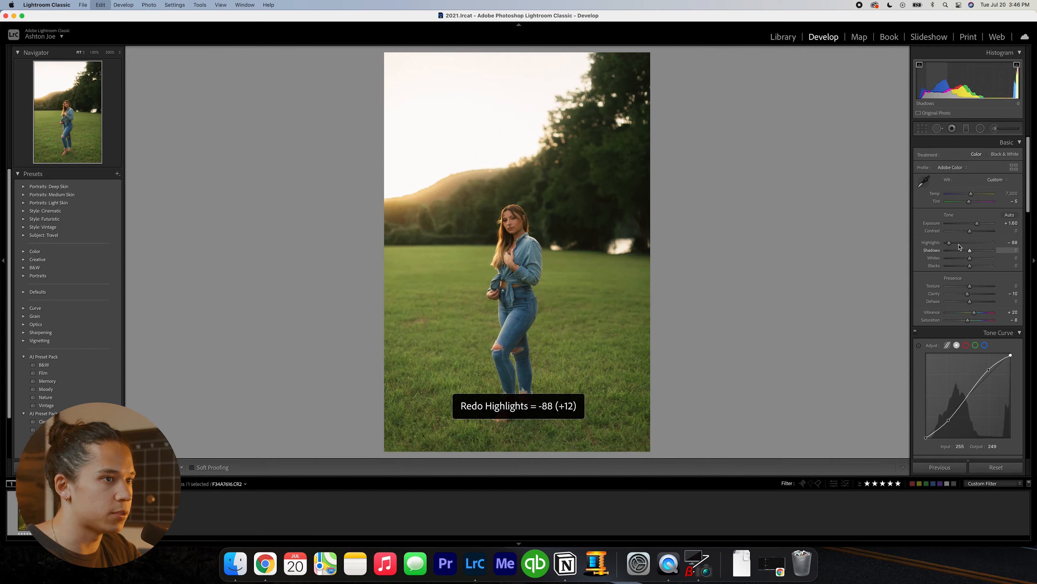
drag(951, 244, 953, 244)
- Try the shadows at -14, undo that, and raise them to +19
click(966, 250)
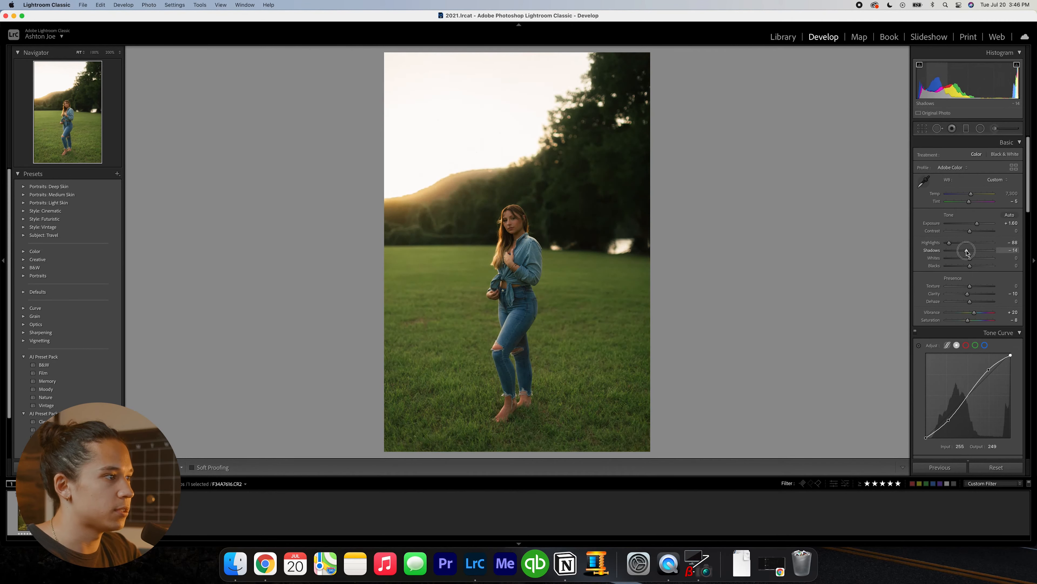
key(super+z)
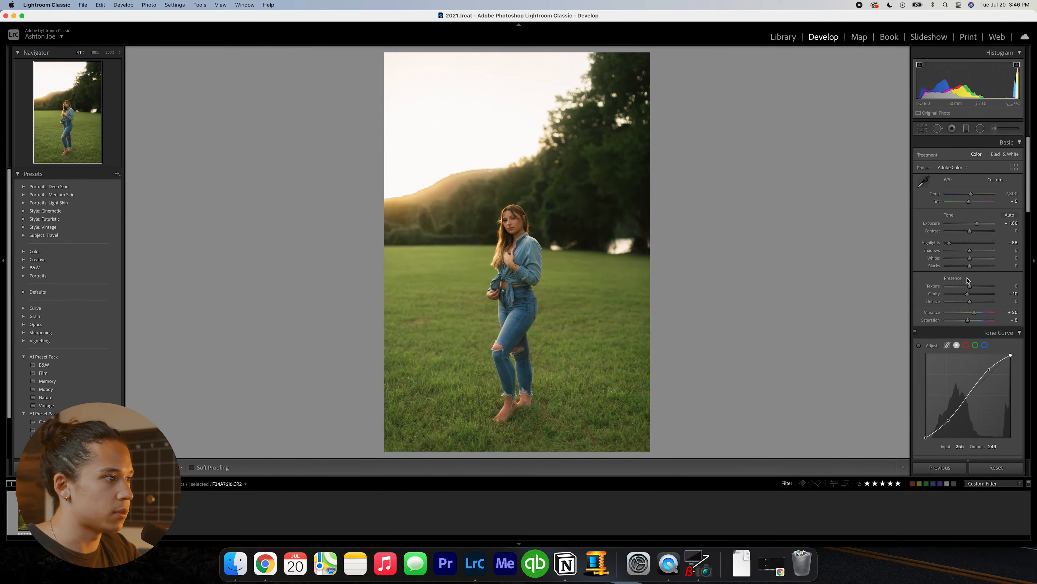
drag(970, 250, 974, 252)
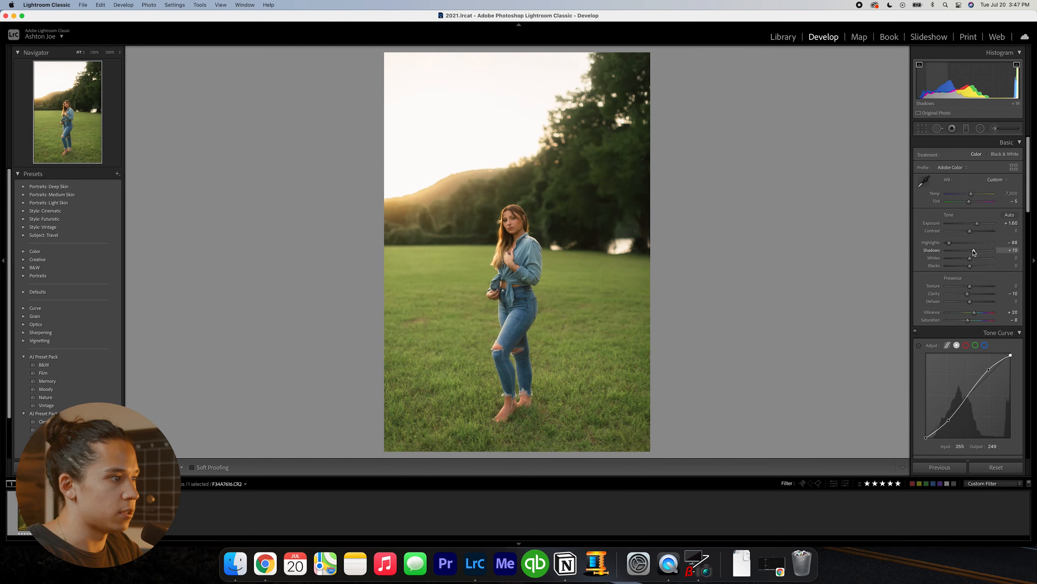
- Bring the exposure down to +1.40, briefly testing a darker value
key(minus)
key(minus)
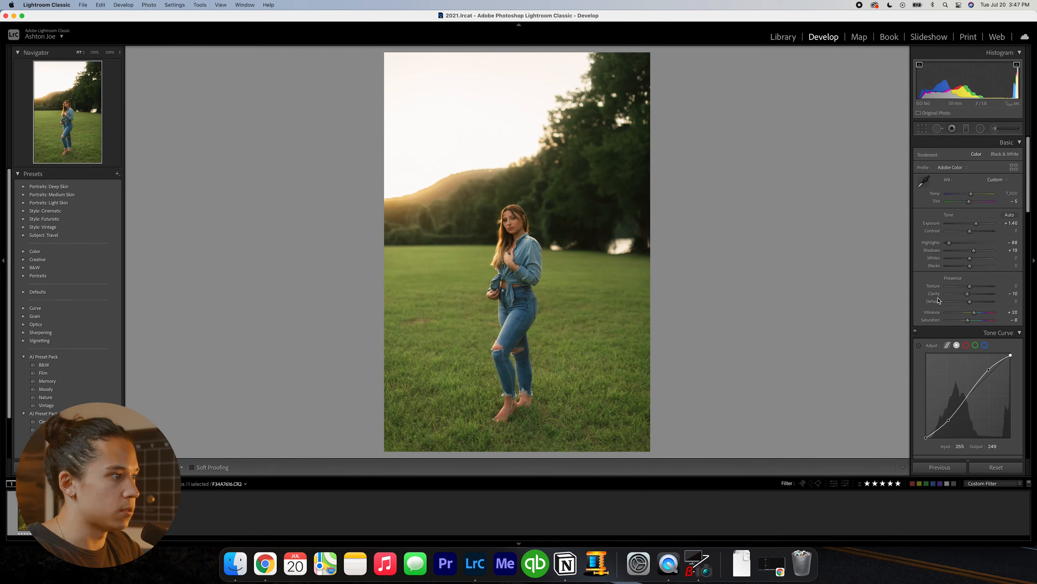
key(minus)
key(equal)
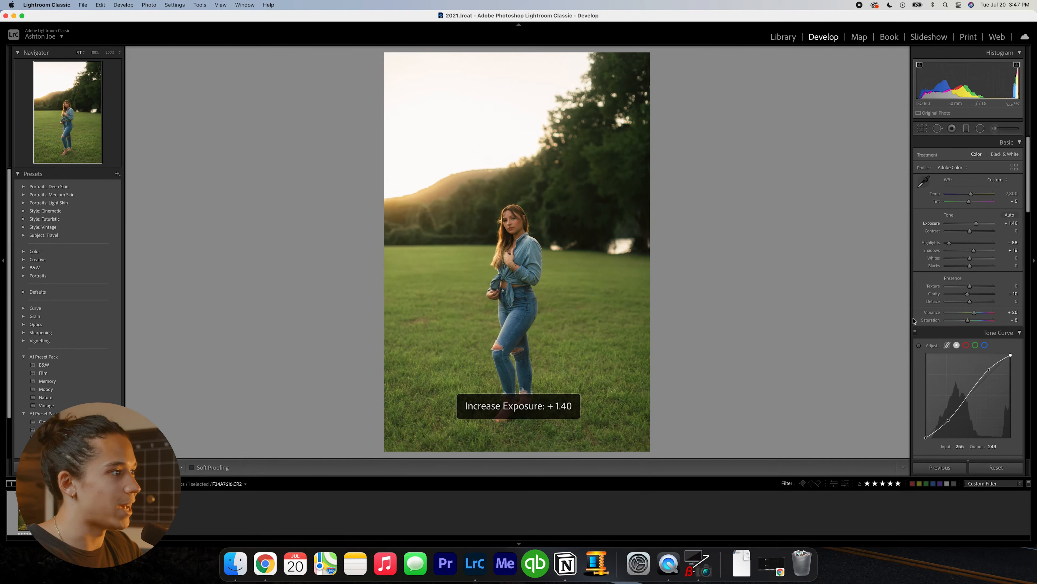
- Set the post-crop vignetting amount to -5
scroll(931, 319, down, 5)
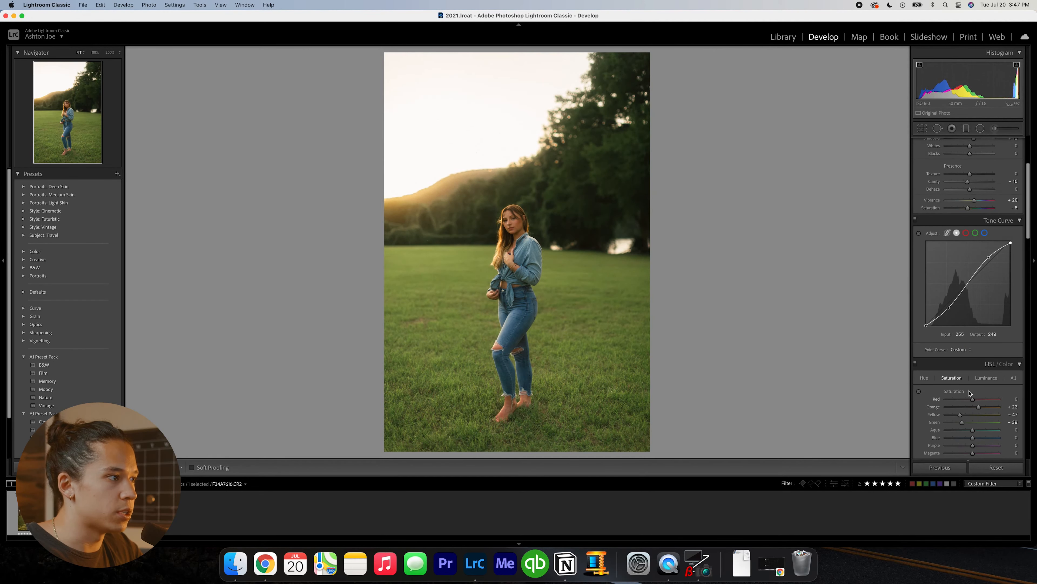
scroll(964, 392, down, 3)
scroll(950, 381, down, 10)
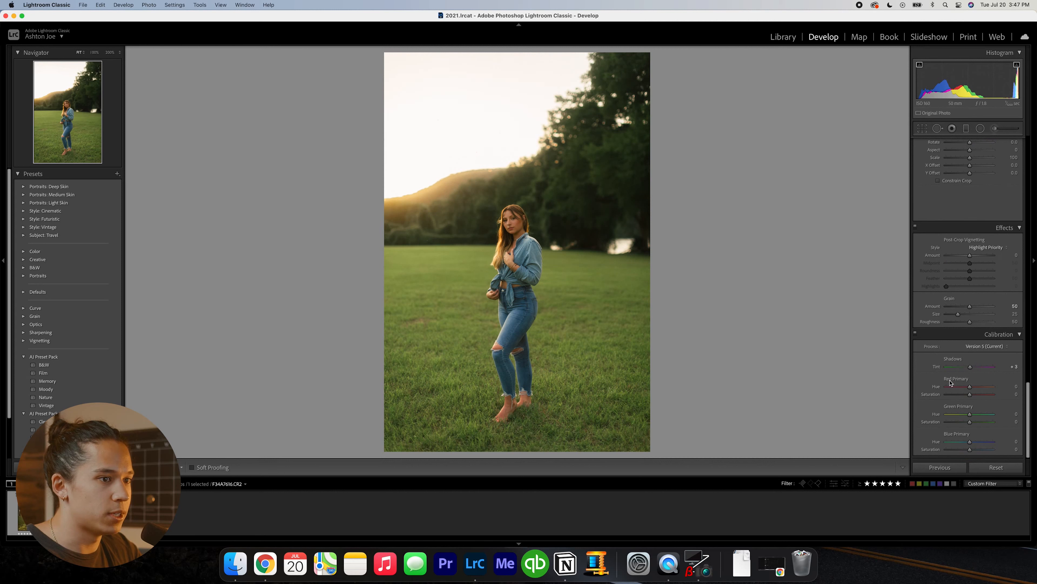
click(1014, 255)
text(-5)
key(Return)
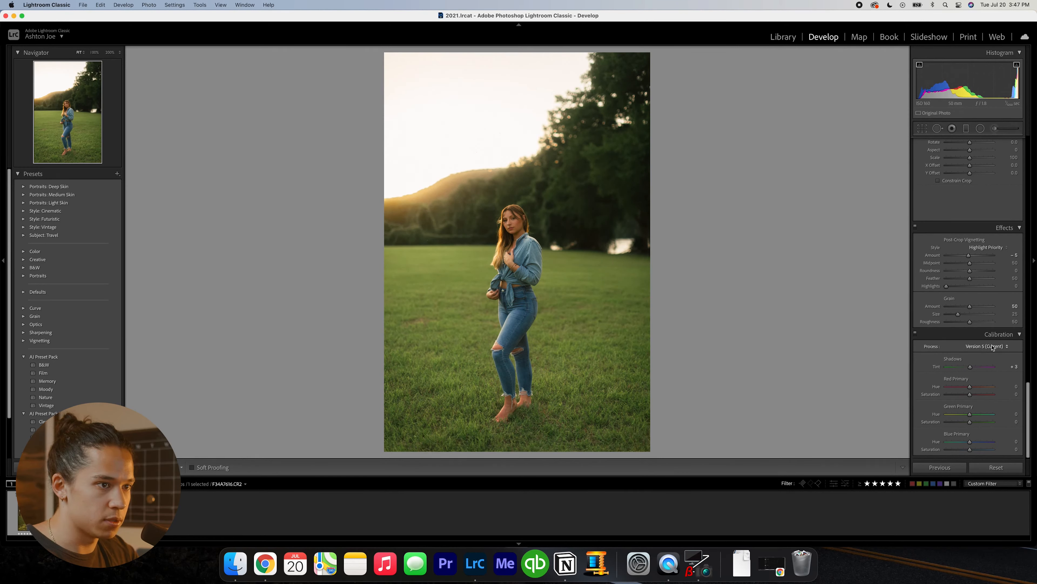
- Try the calibration red primary hue at -100, undo that, and set the red primary hue to -7 and green primary hue to +17
drag(960, 389, 936, 389)
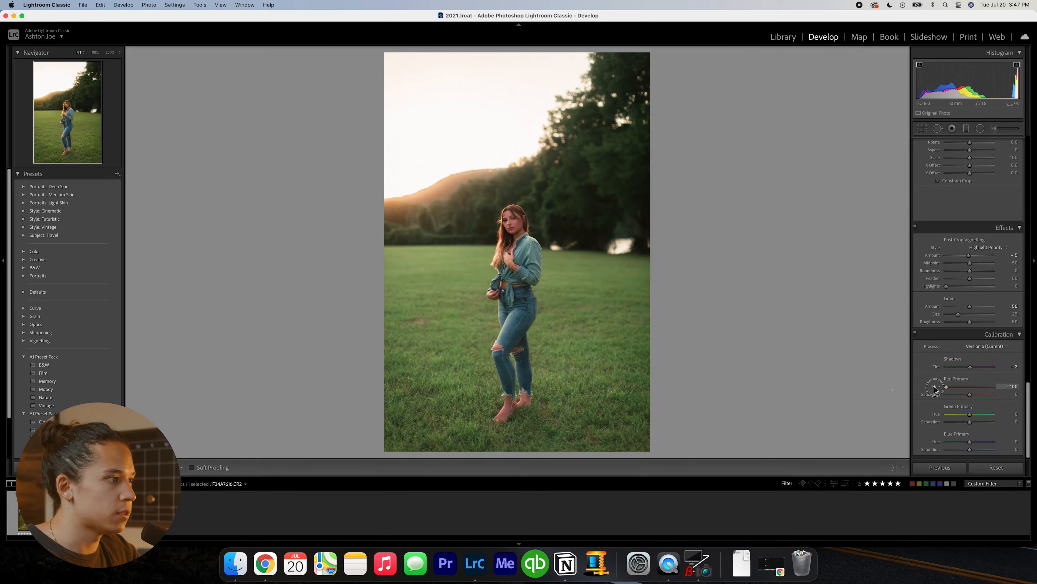
key(super+z)
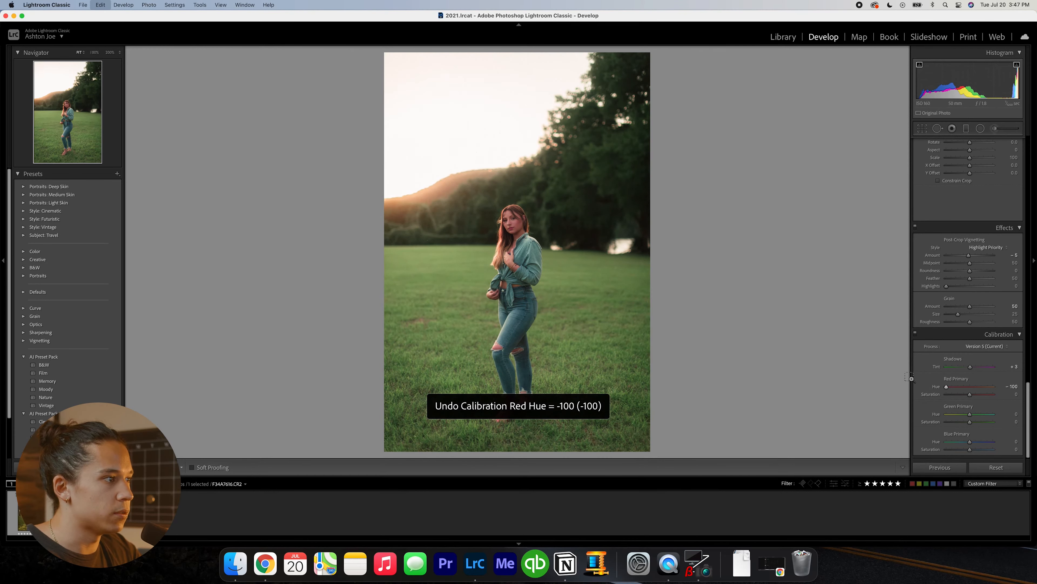
drag(970, 387, 984, 387)
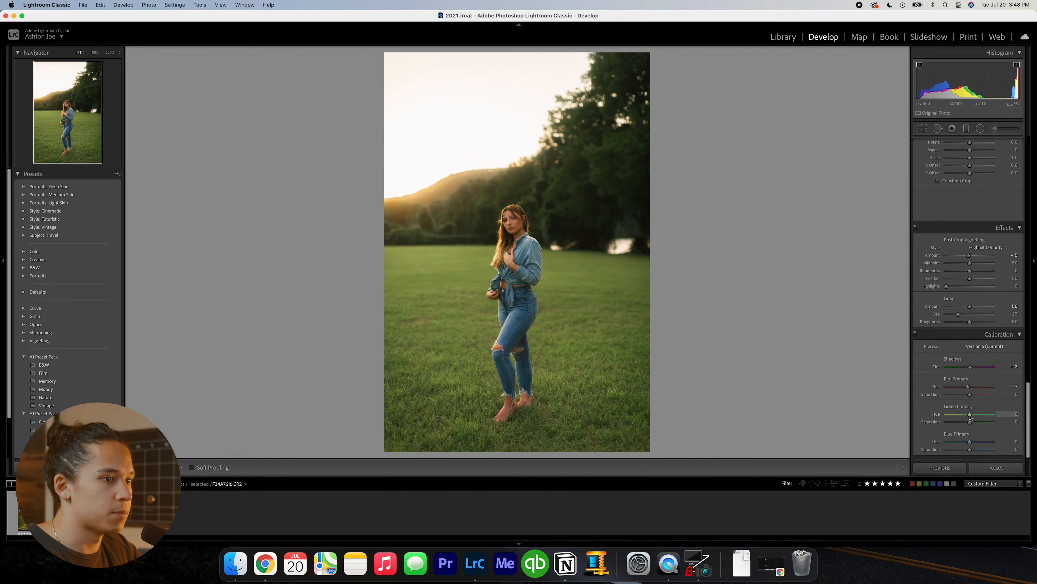
drag(971, 416, 974, 416)
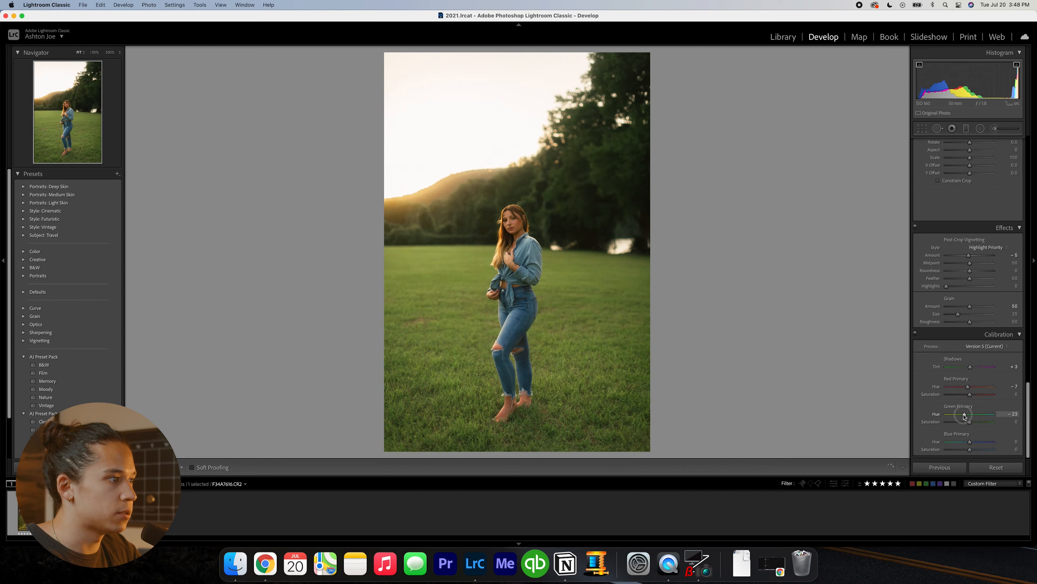
- Shift the blue primary hue to -15, compare it by undoing and redoing, and try -38 before undoing that
drag(970, 442, 966, 443)
key(super+z)
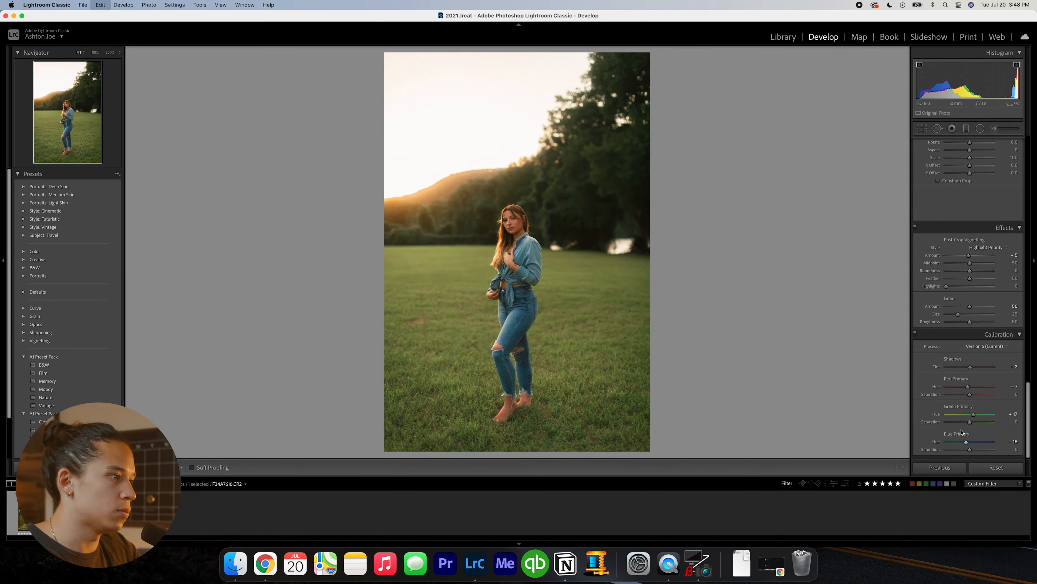
key(super+shift+z)
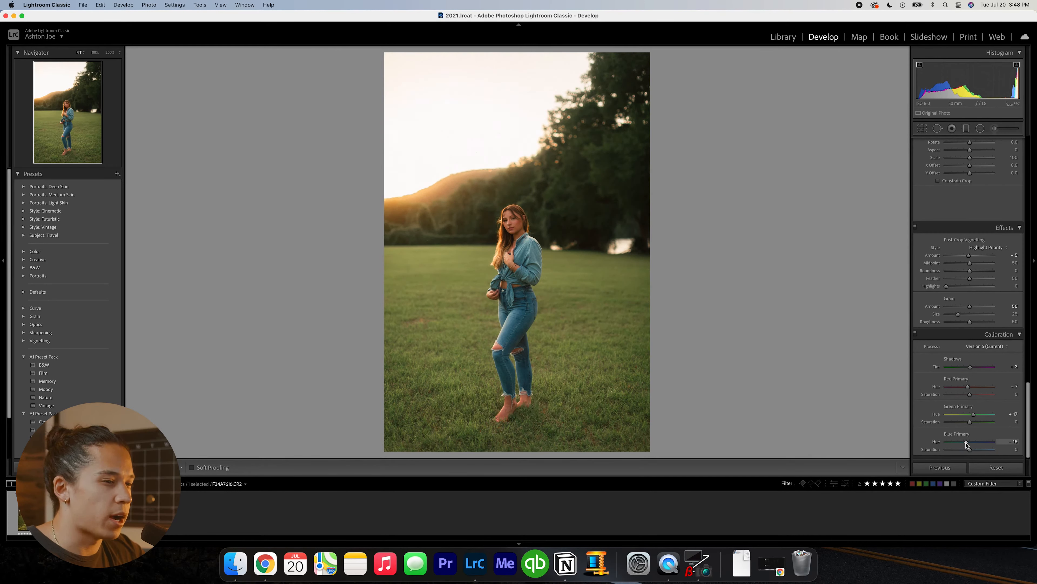
drag(966, 444, 958, 444)
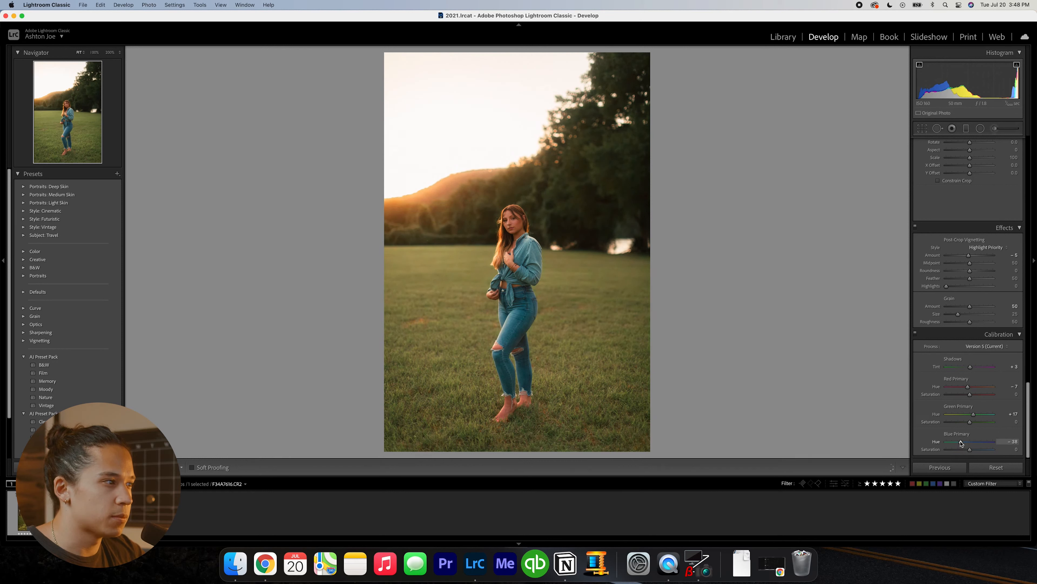
key(super+z)
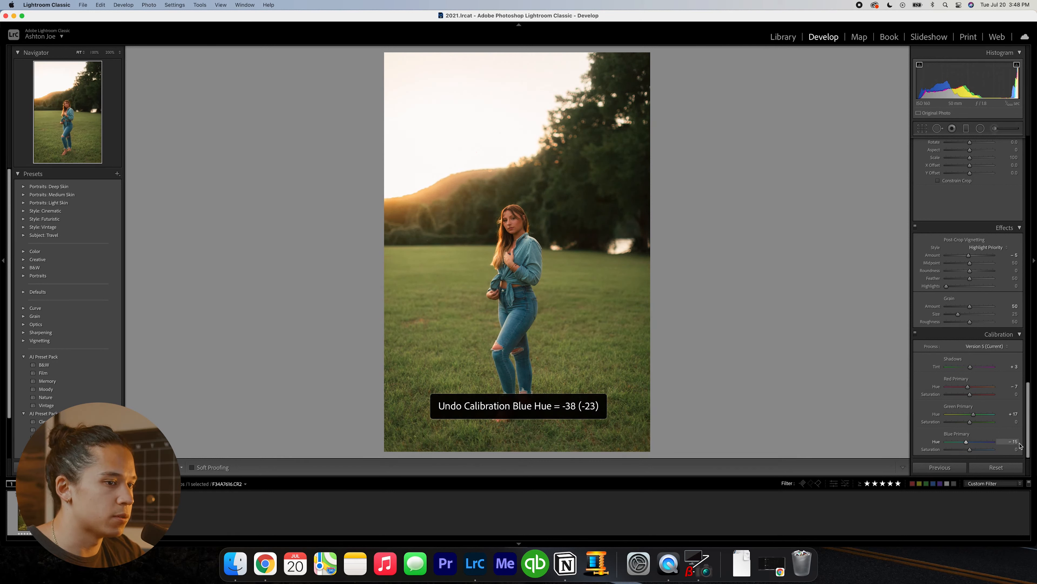
- Compare the blue primary hue at -7 and -15, and settle on -7
click(1012, 441)
text(-7)
key(Return)
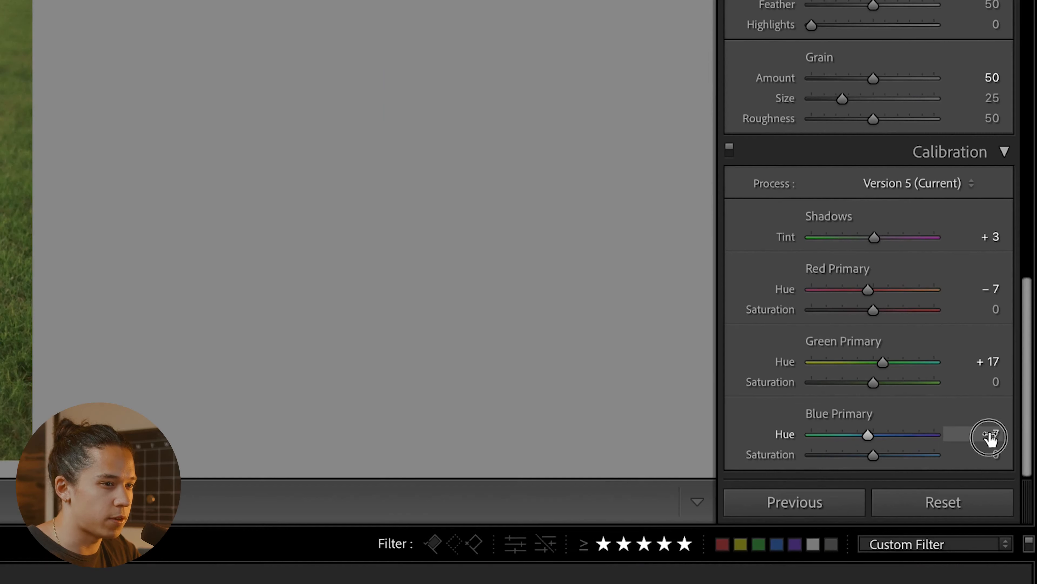
click(1013, 441)
text(-15)
key(Return)
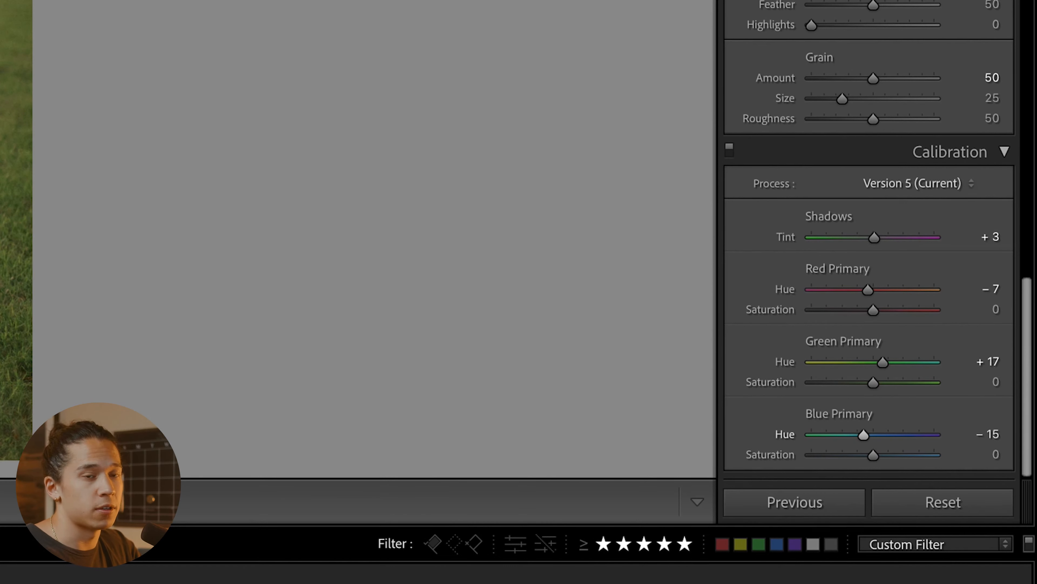
click(988, 435)
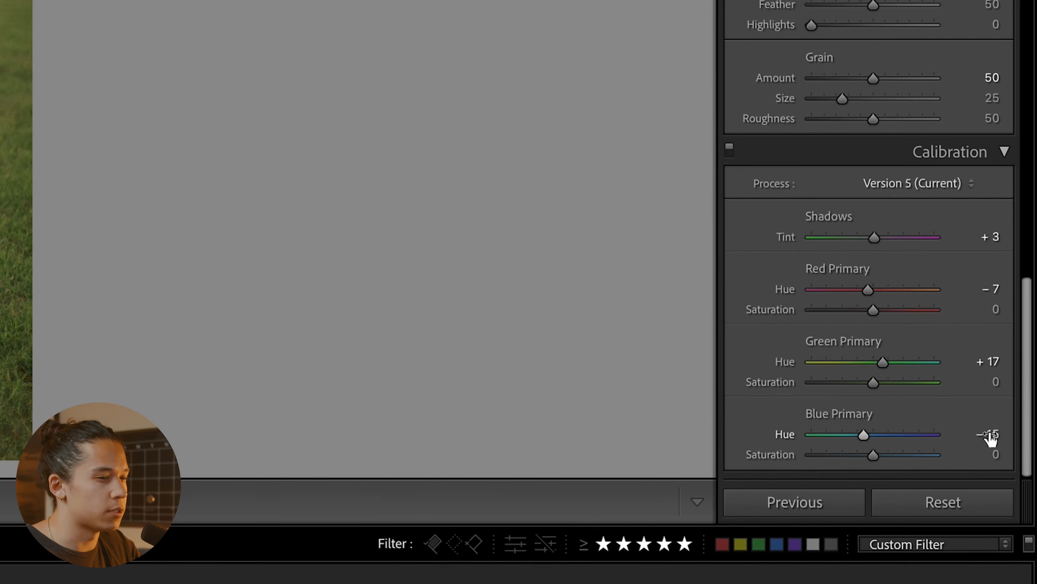
text(- )
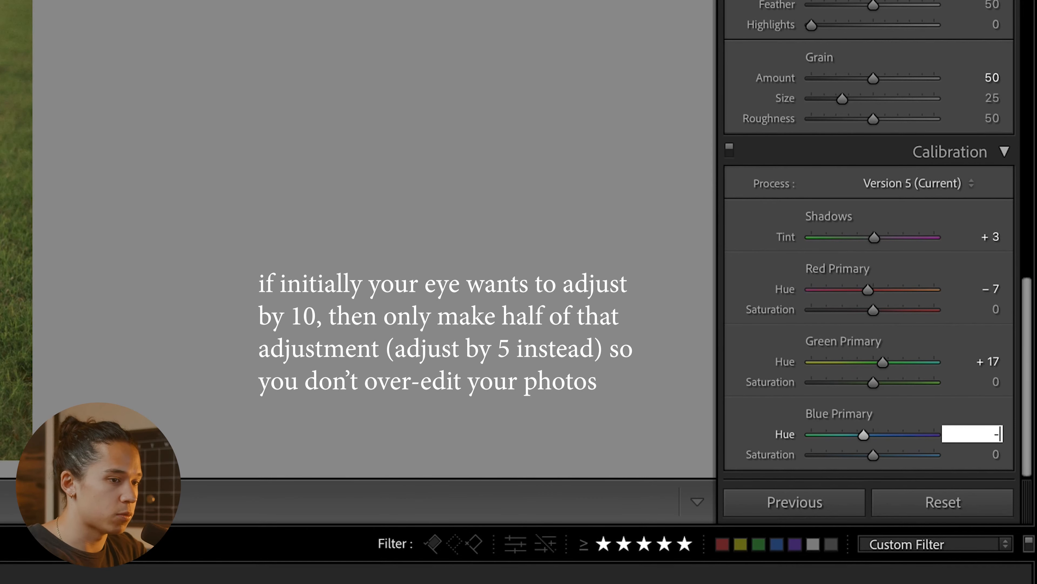
text(7)
key(Return)
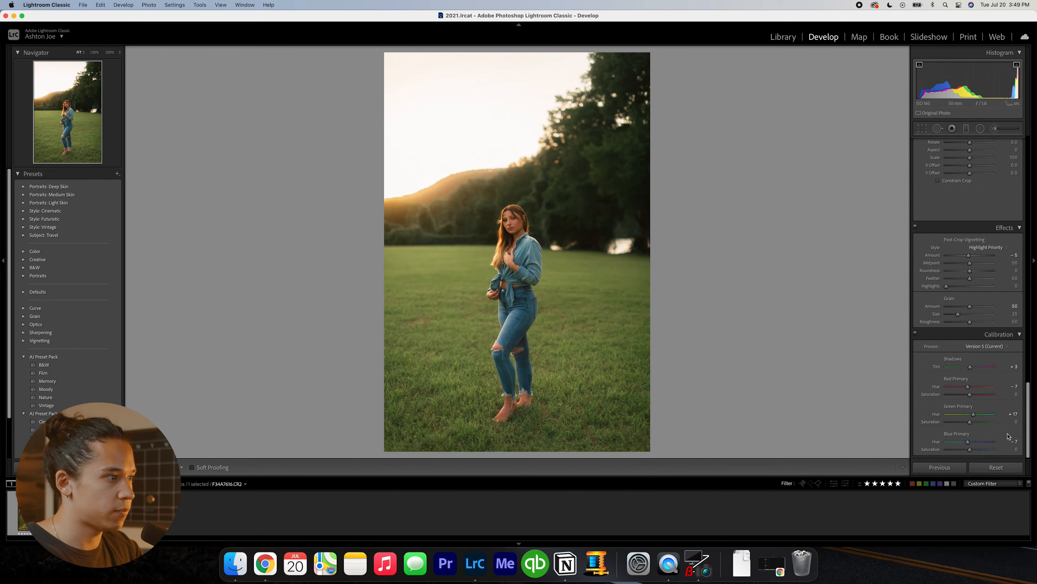
- Shift the Color Grading shadows slightly toward green, comparing the change by undoing and redoing it
scroll(944, 307, up, 10)
drag(941, 301, 940, 297)
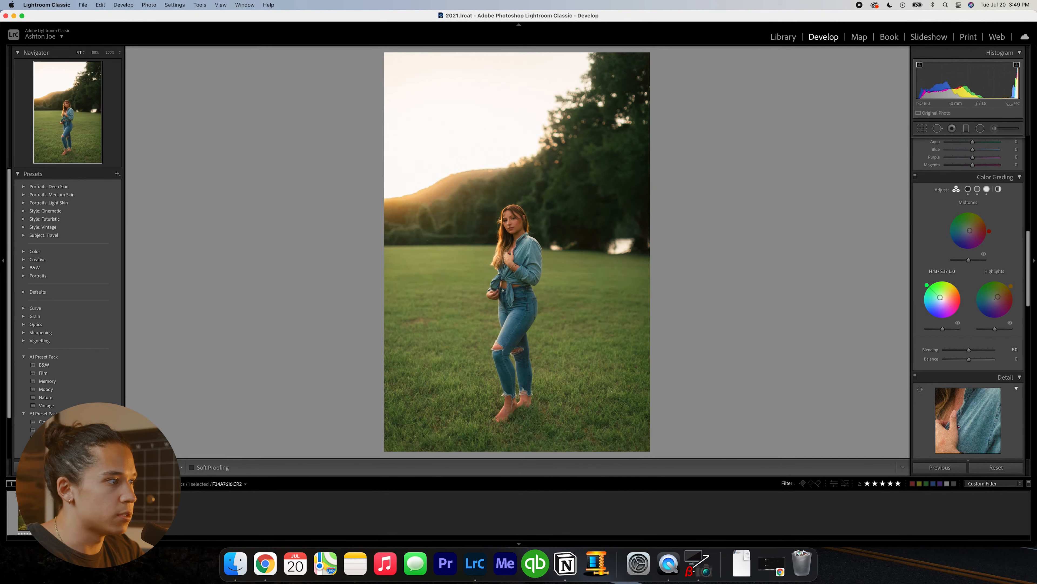
key(super+shift+z)
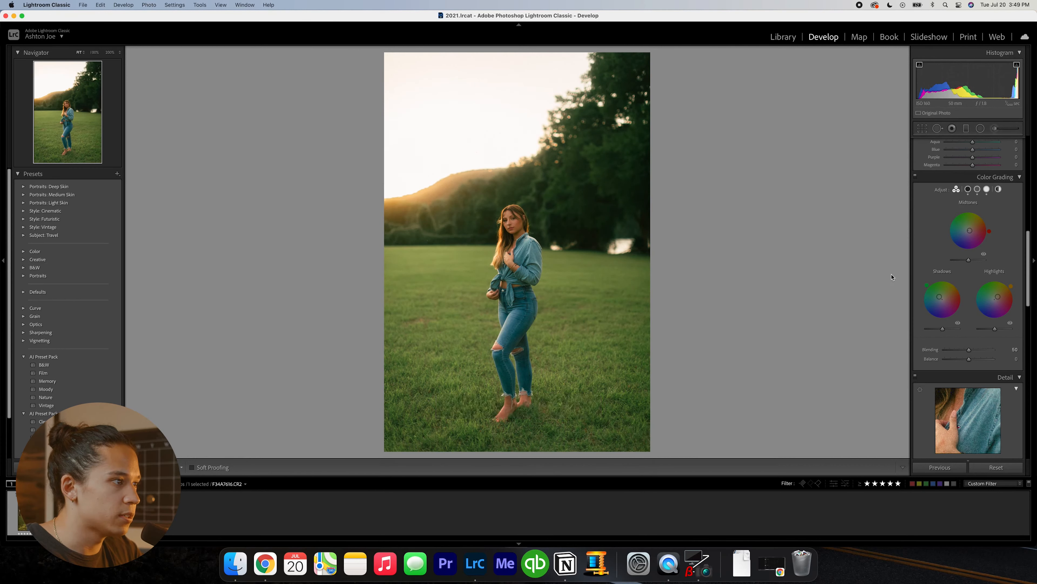
- Set the contrast to -5 and compare a slightly brighter exposure against +1.40
scroll(997, 238, up, 10)
click(1016, 231)
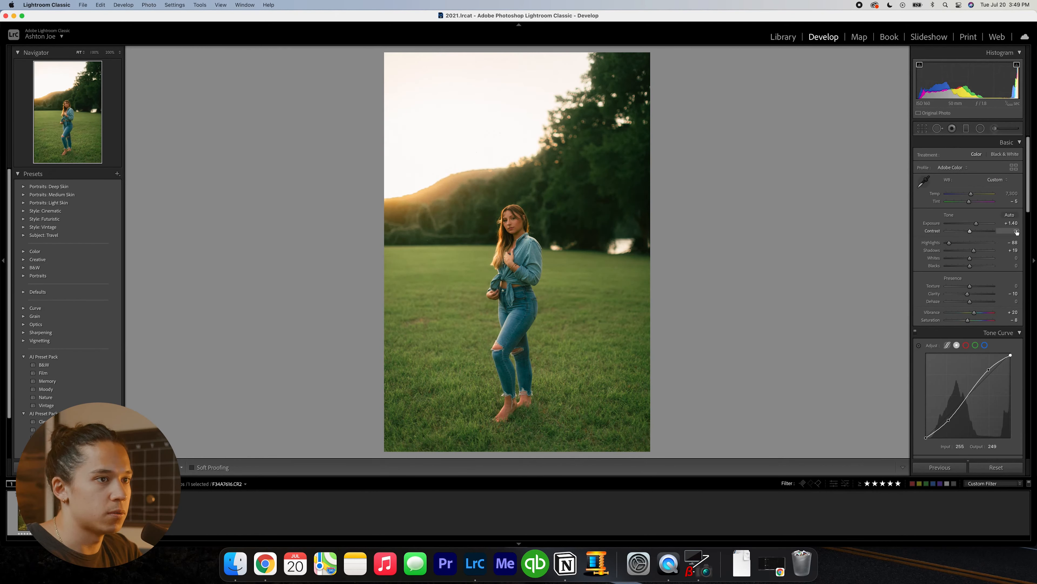
text(-1)
key(BackSpace)
text(5)
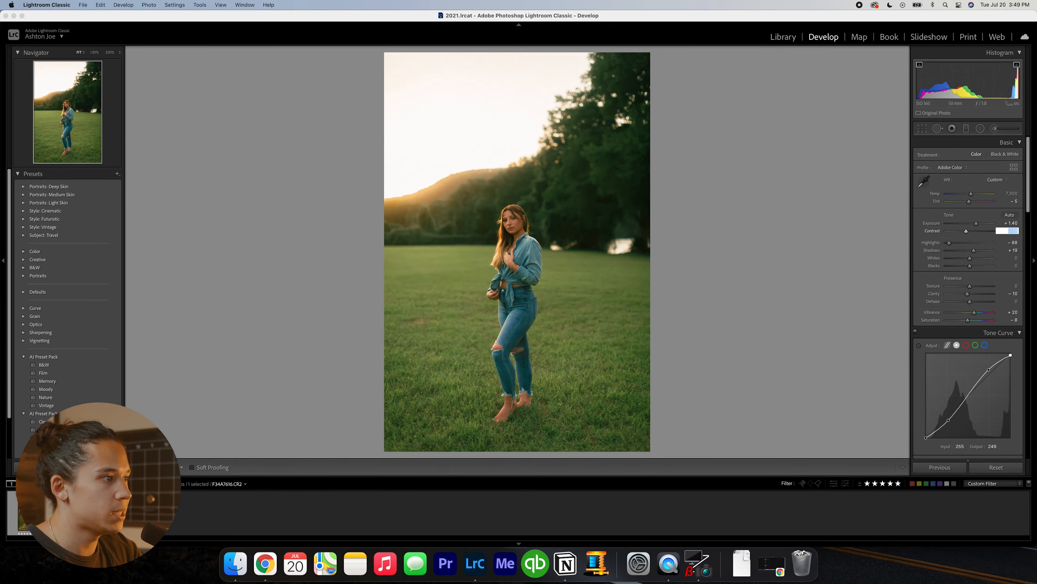
key(Return)
key(equal)
key(minus)
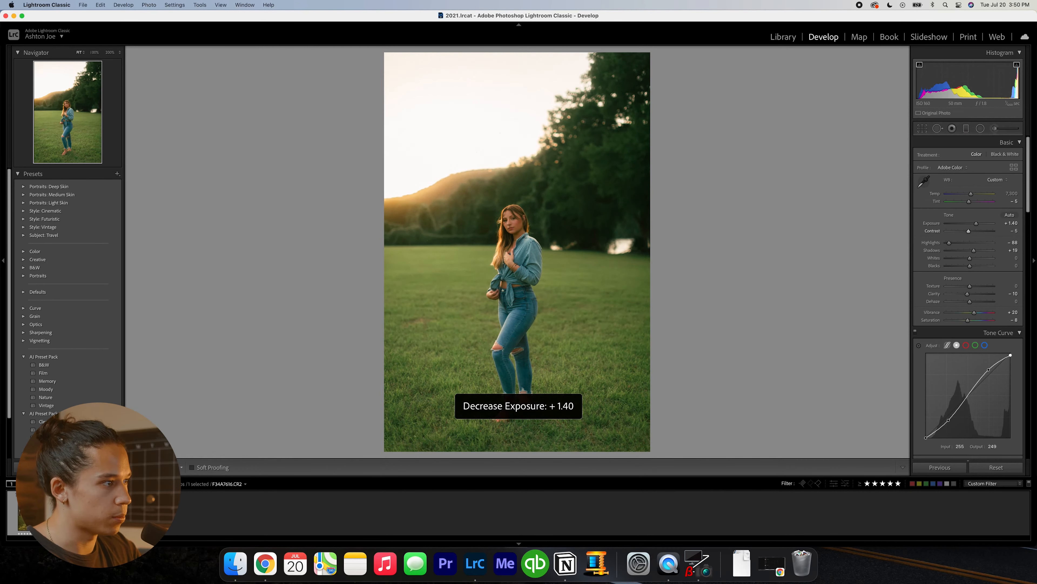
key(equal)
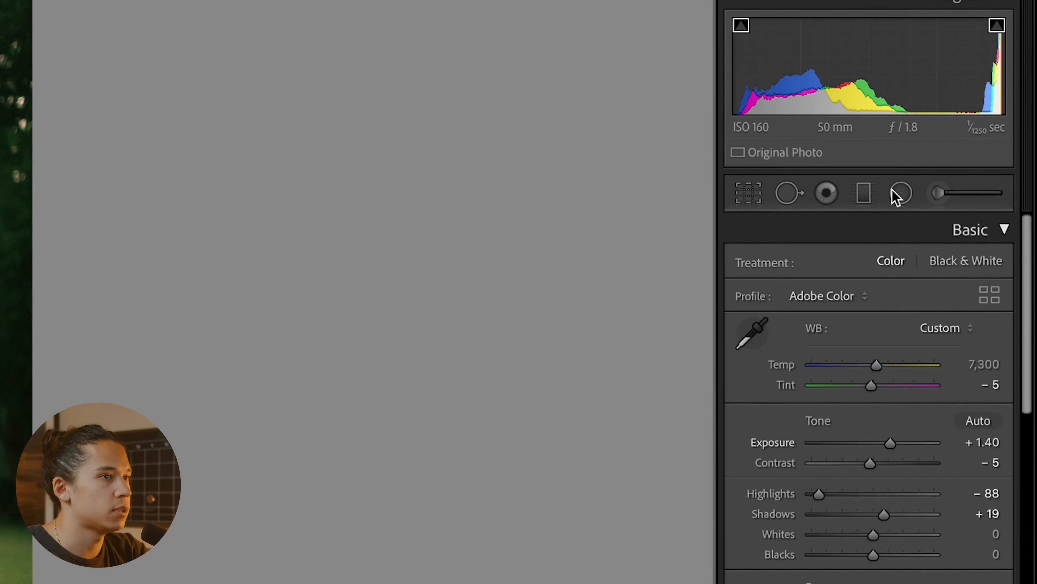
- Draw a tall oval radial filter around the woman with the Burn (Darken) effect and set its exposure to -0.20
click(980, 129)
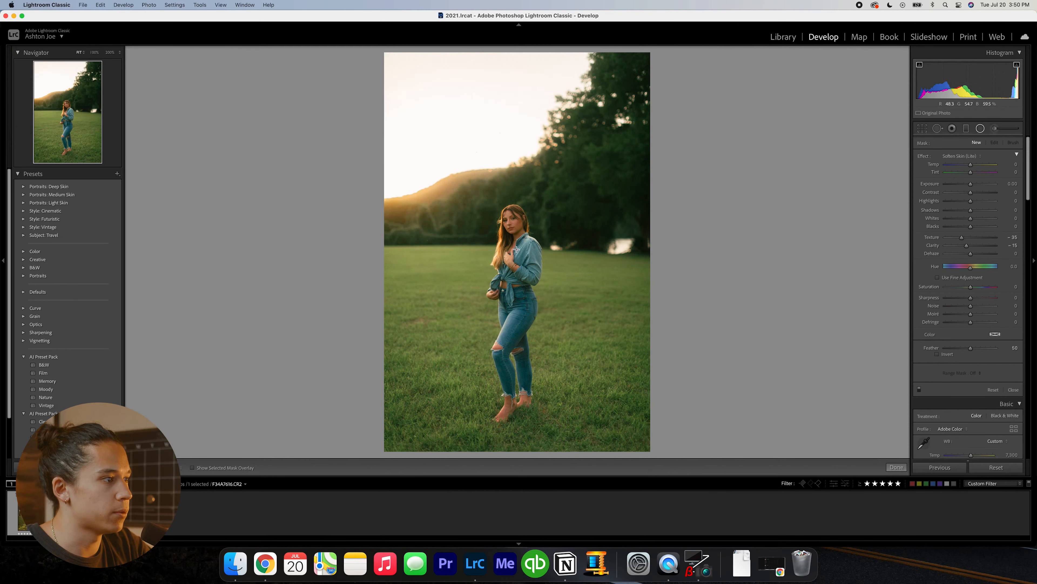
drag(517, 249, 595, 374)
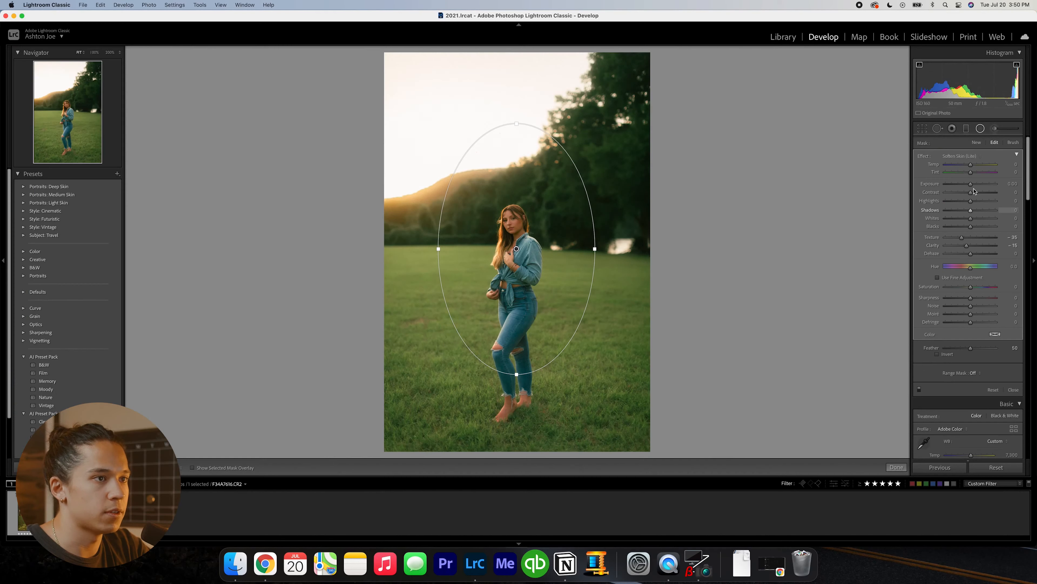
click(960, 155)
click(963, 144)
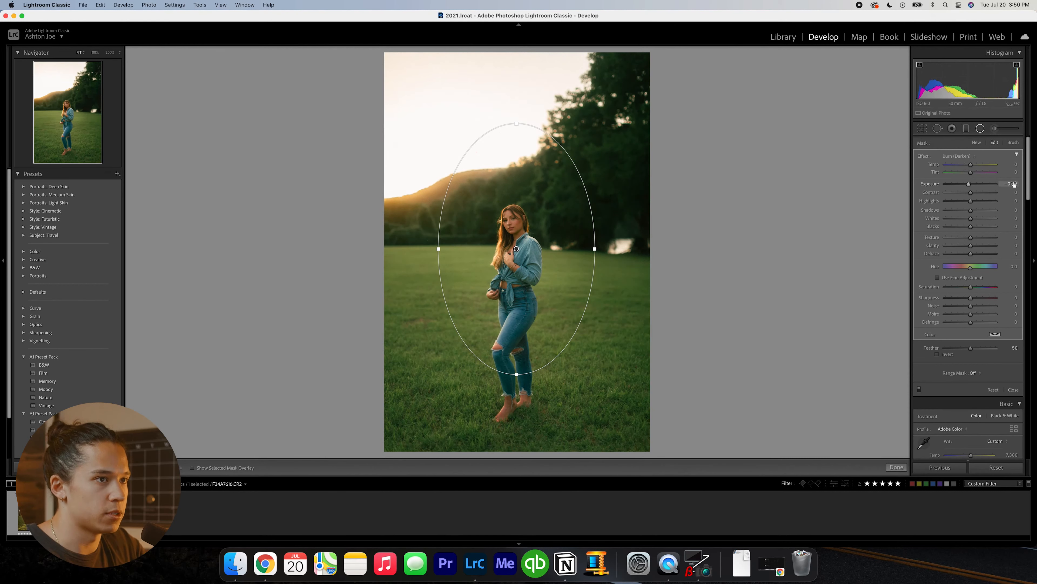
click(1014, 184)
text(-0.2)
key(Return)
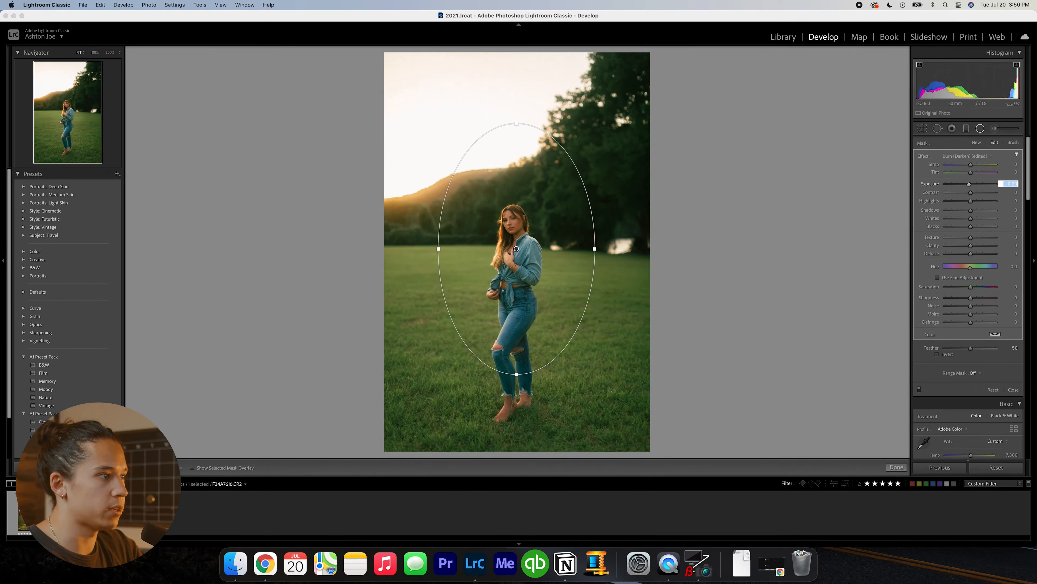
- Check the radial filter's mask overlay, finish the filter, and undo the adjustment's deletion
key(o)
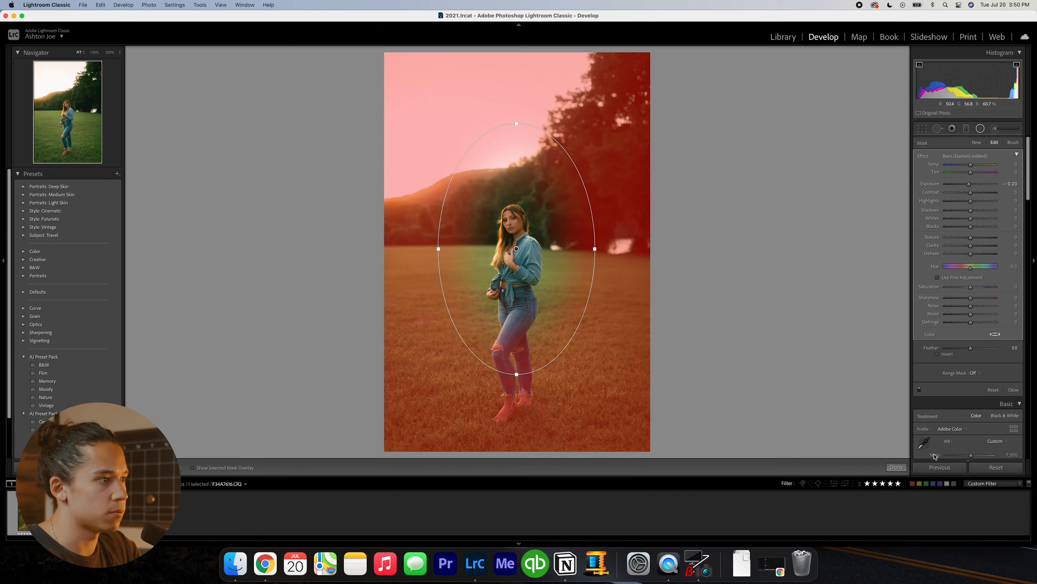
click(902, 466)
key(super+z)
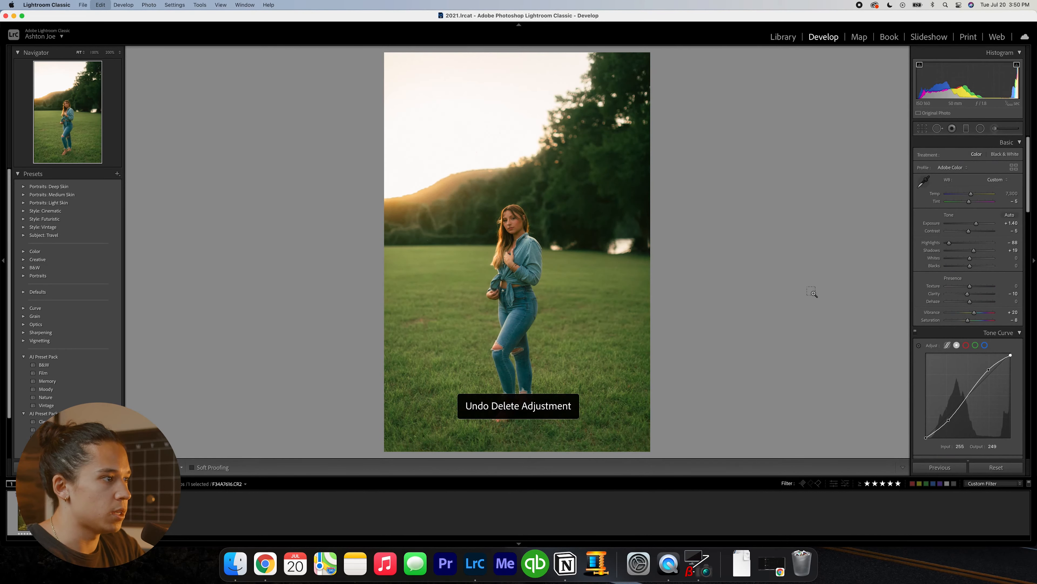
- Bring the overall exposure to +1.40 and compare the portrait before and after editing
key(minus)
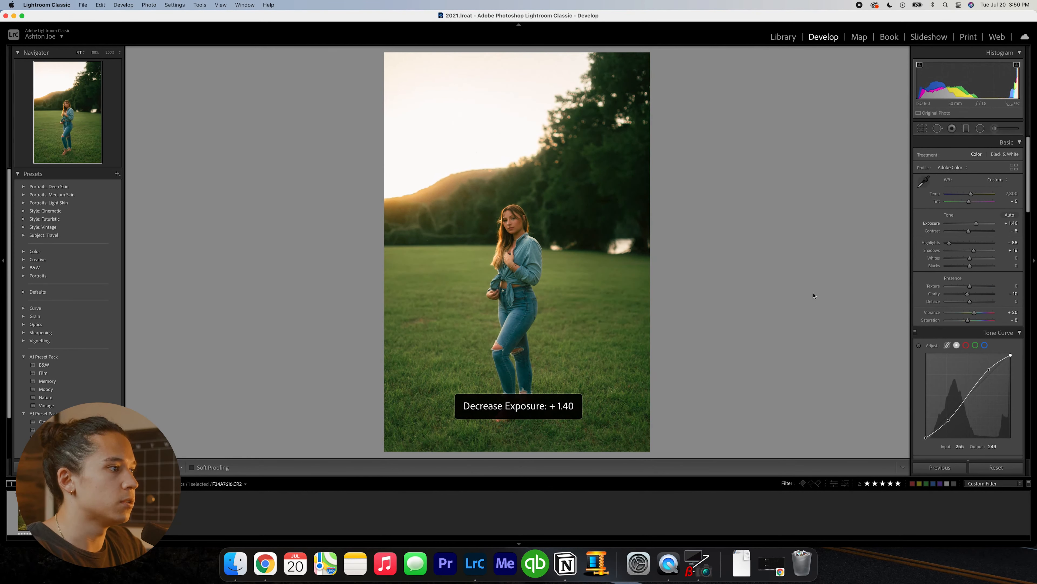
key(backslash)
key(backslash)
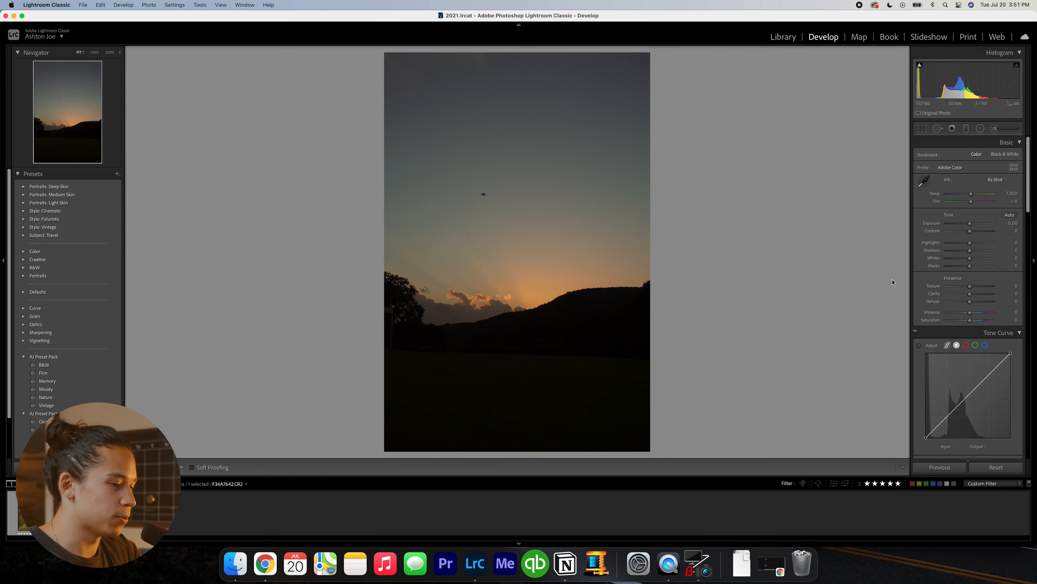
- Raise the dark sunset landscape's exposure and place a shadow point and a highlight point on its tone curve diagonal
key(equal)
key(equal)
key(equal)
key(equal)
key(equal)
key(equal)
key(equal)
key(equal)
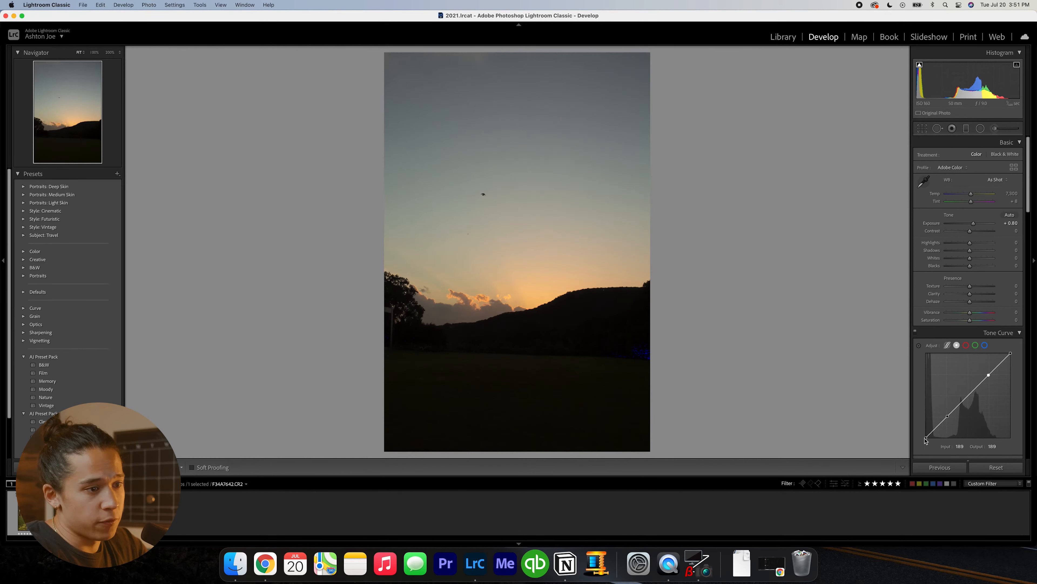
- Try extreme white-point and black-point shifts on the sunset's tone curve, undo them, and lift the black point to output 4
drag(1011, 353, 994, 350)
key(super+z)
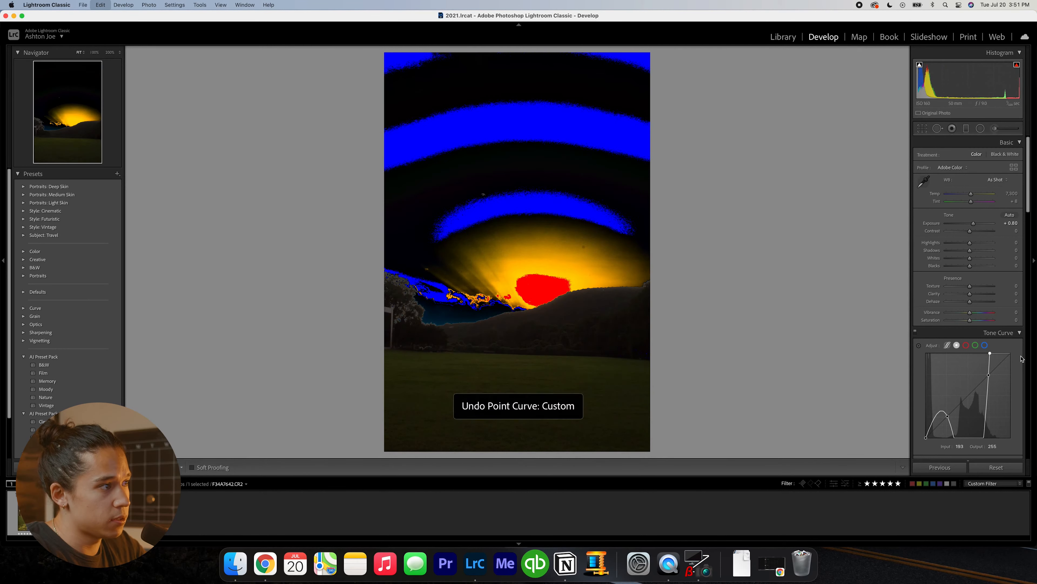
drag(926, 436, 931, 444)
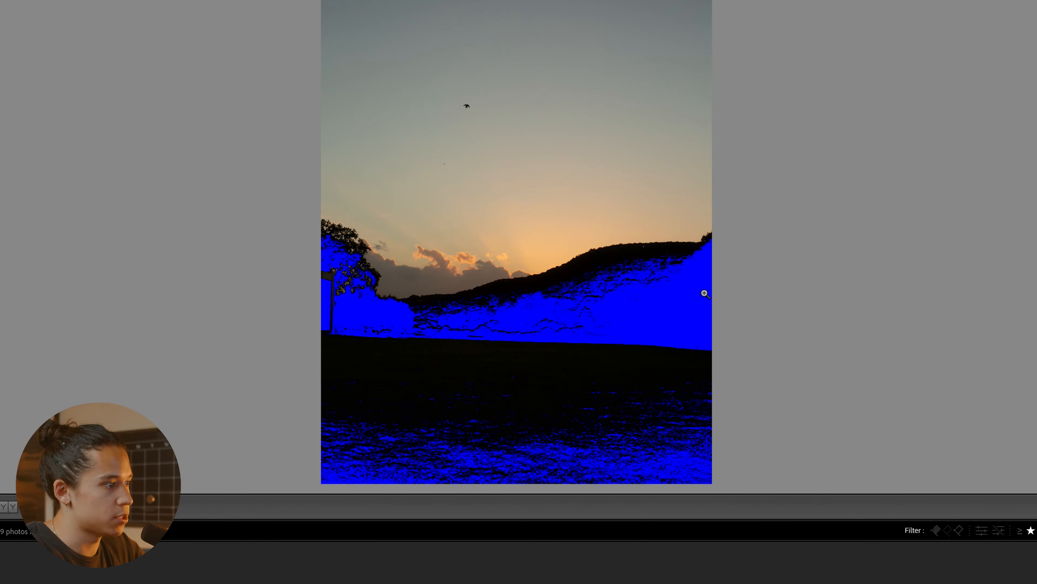
key(super+z)
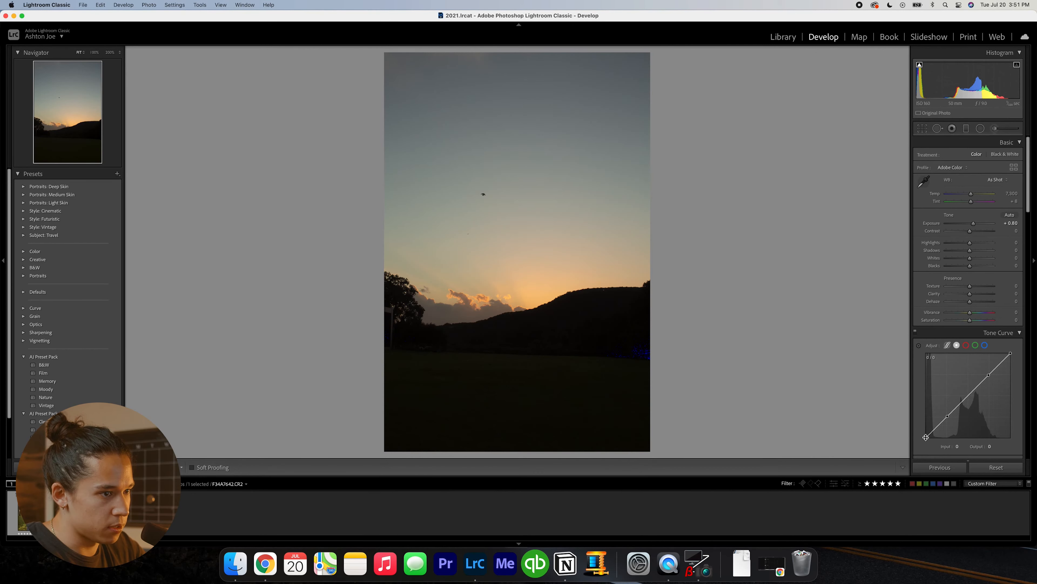
drag(926, 437, 925, 437)
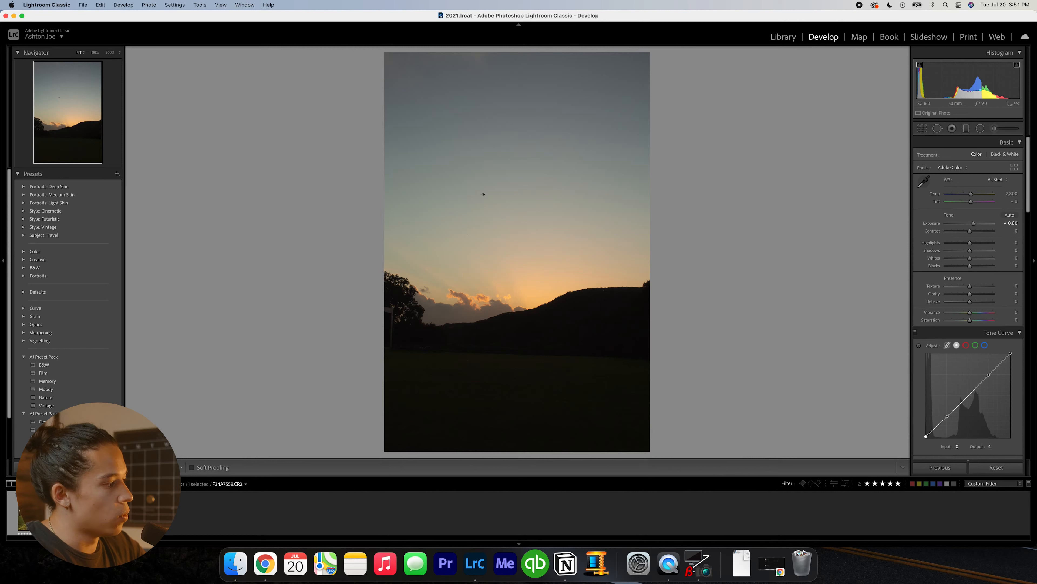
- Switch to photo F34A7558 and raise its tone curve's black point to output 81
click(32, 513)
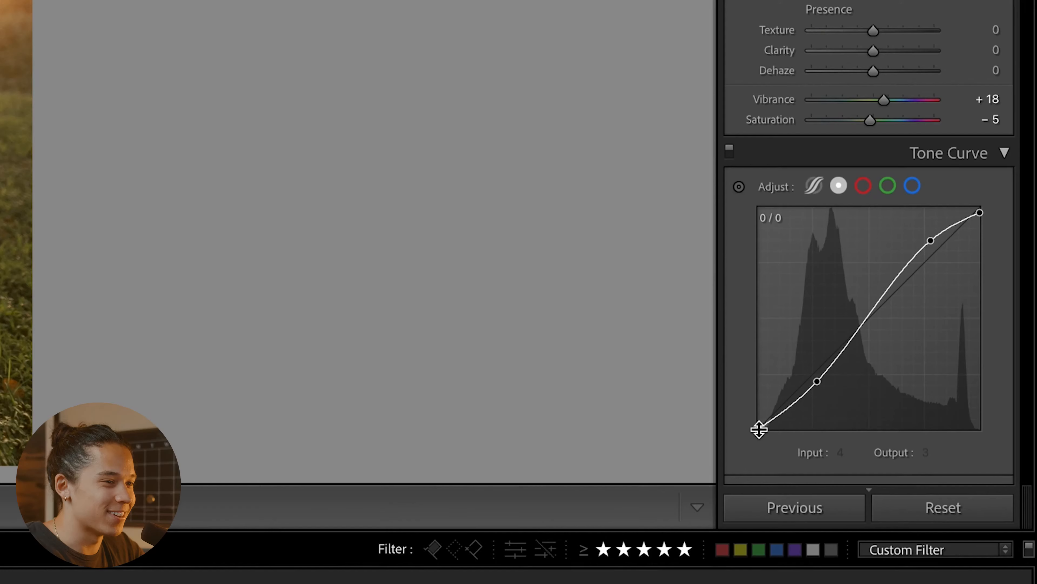
drag(756, 429, 750, 426)
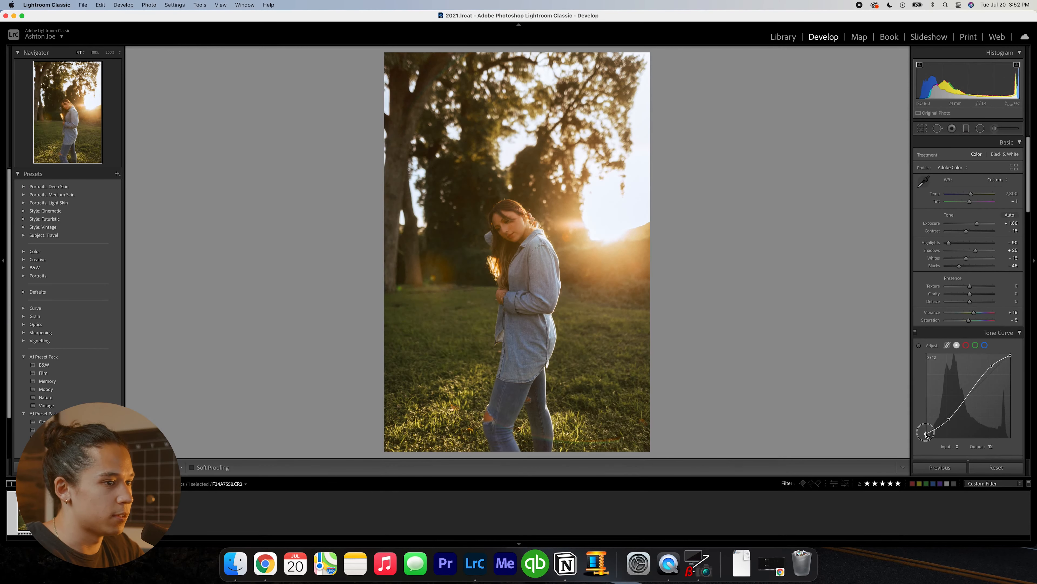
drag(926, 433, 905, 410)
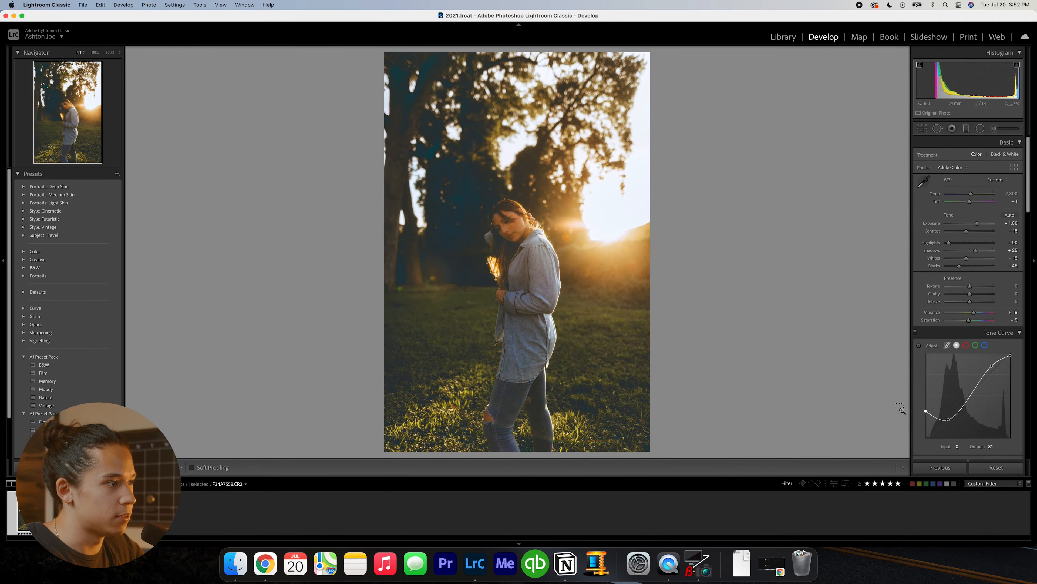
- Undo the tone curve black point lift on photo F34A7558
key(super+z)
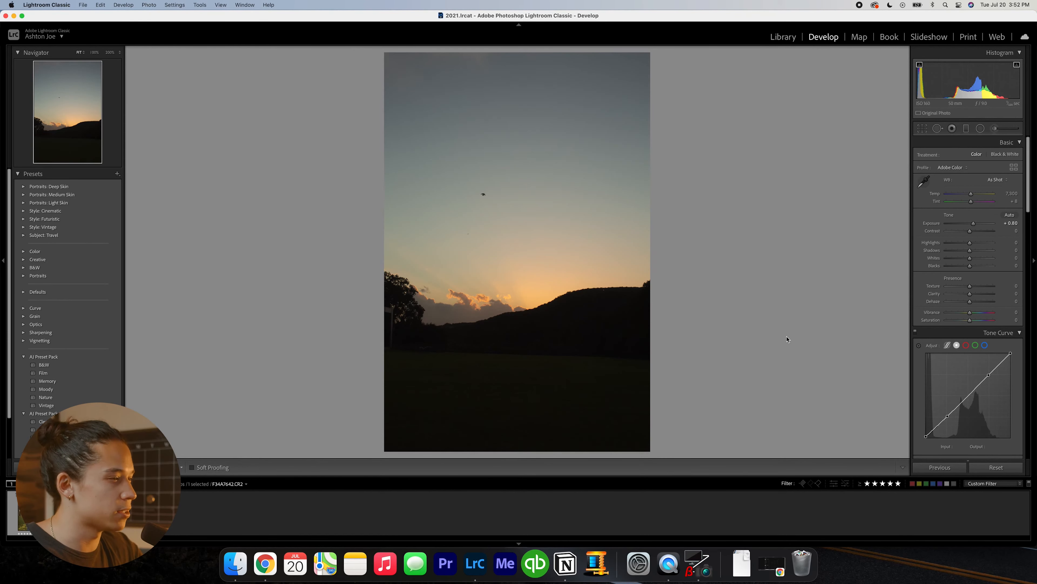
- Straighten the sunset photo F34A7642 with the crop tool by aligning its angle to the far edge of the field
key(r)
drag(411, 352, 579, 377)
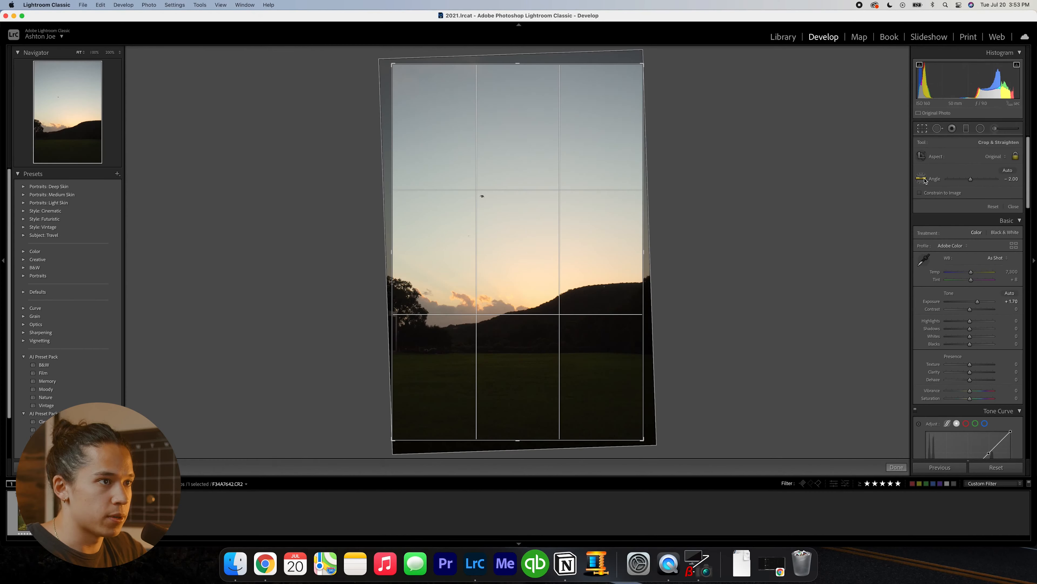
drag(472, 359, 605, 356)
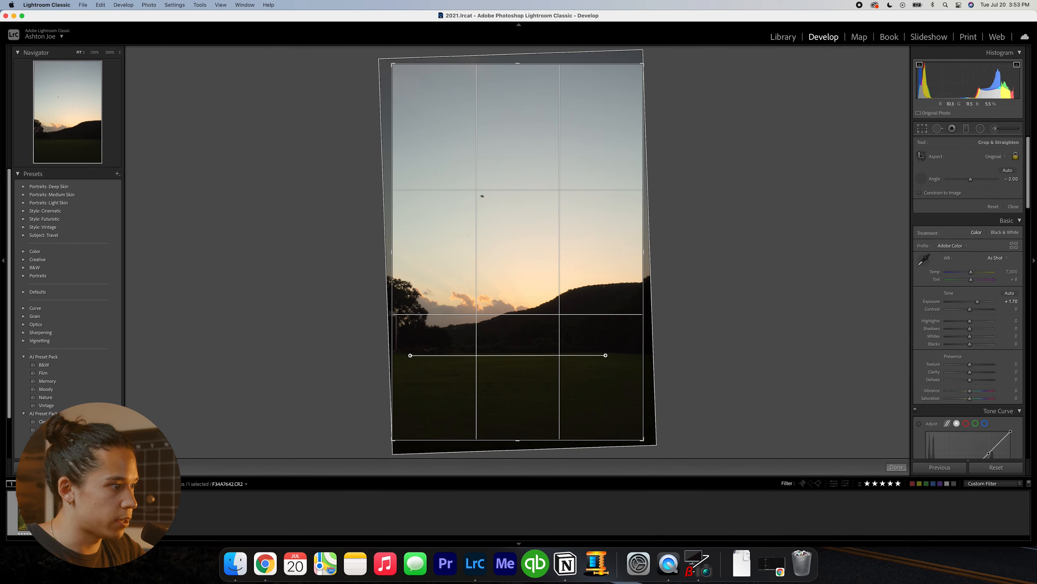
drag(606, 355, 605, 355)
key(Return)
- Lift the sunset tone curve's black point to output 18 and lower the highlights to -100
scroll(917, 351, down, 1)
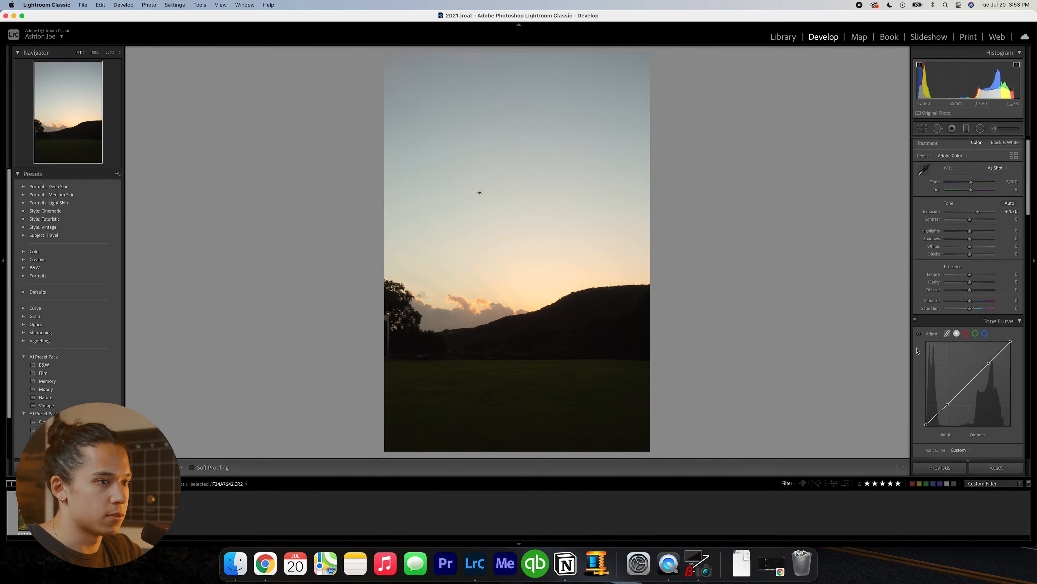
drag(926, 424, 921, 421)
scroll(923, 413, down, 1)
drag(953, 221, 910, 219)
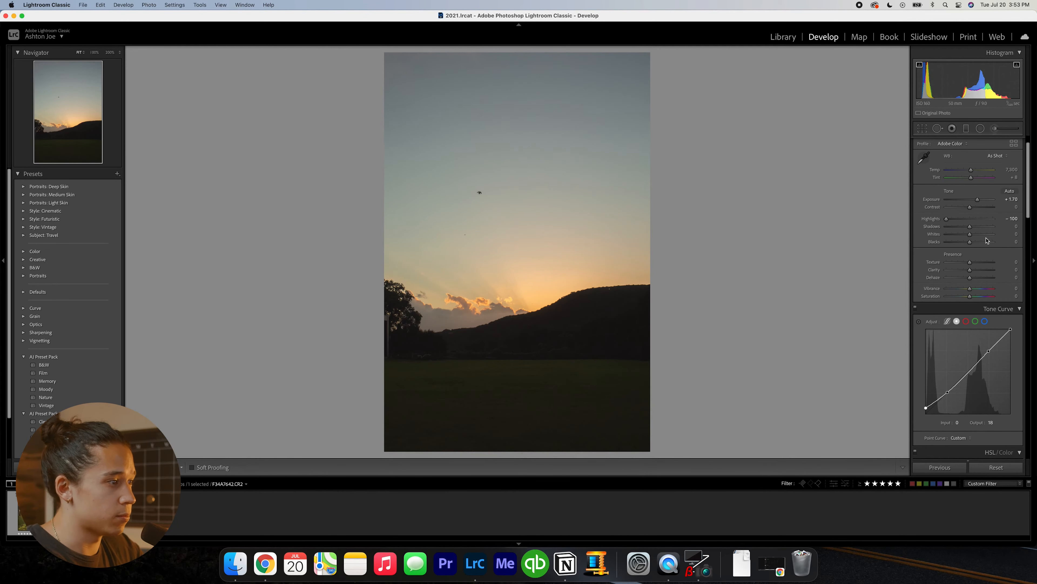
- Set the sunset's exposure to +1.50 and raise the shadows to +26
key(equal)
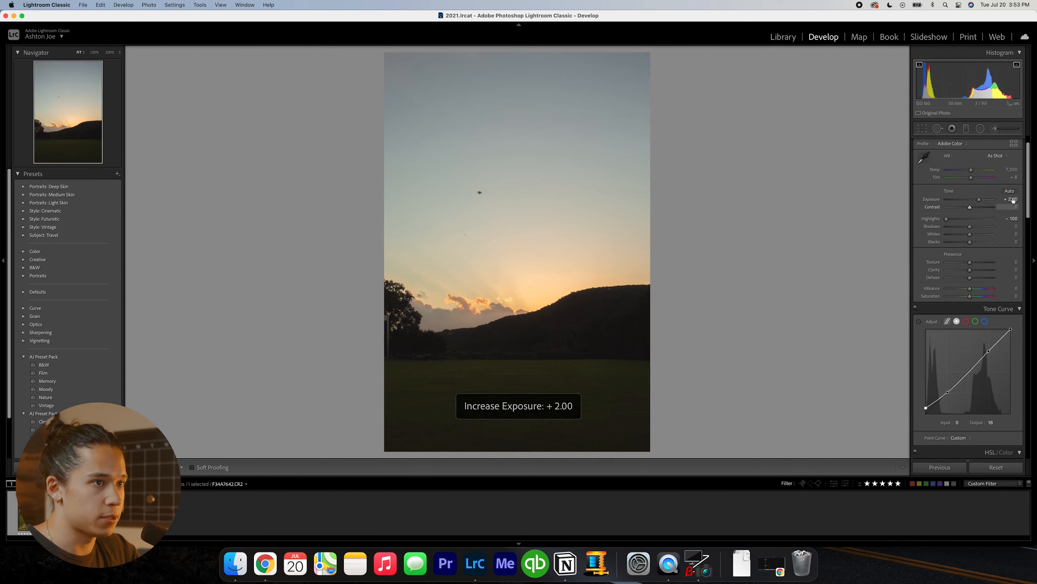
key(minus)
key(minus)
key(minus)
key(minus)
key(minus)
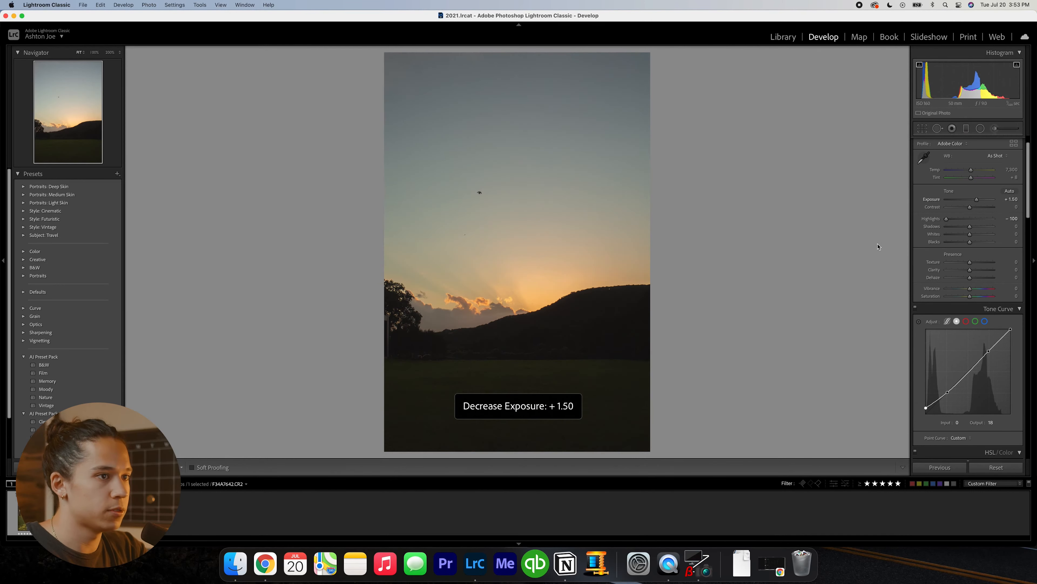
drag(972, 229, 977, 230)
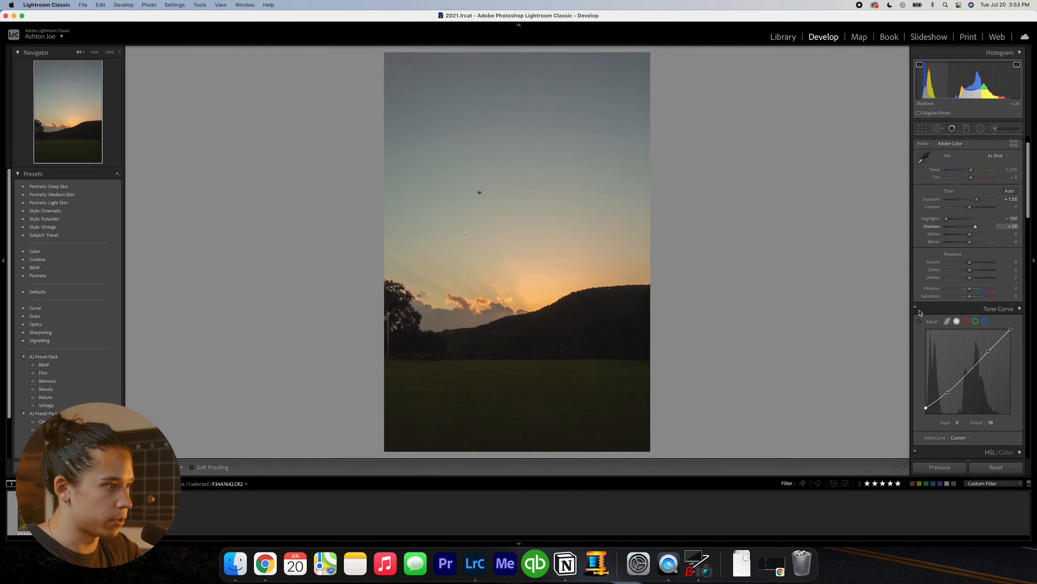
- Color grade the sunset with green shadows at saturation 19, cyan midtones at hue 196 and saturation 7, and warm orange highlights
scroll(938, 314, down, 10)
drag(945, 360, 940, 348)
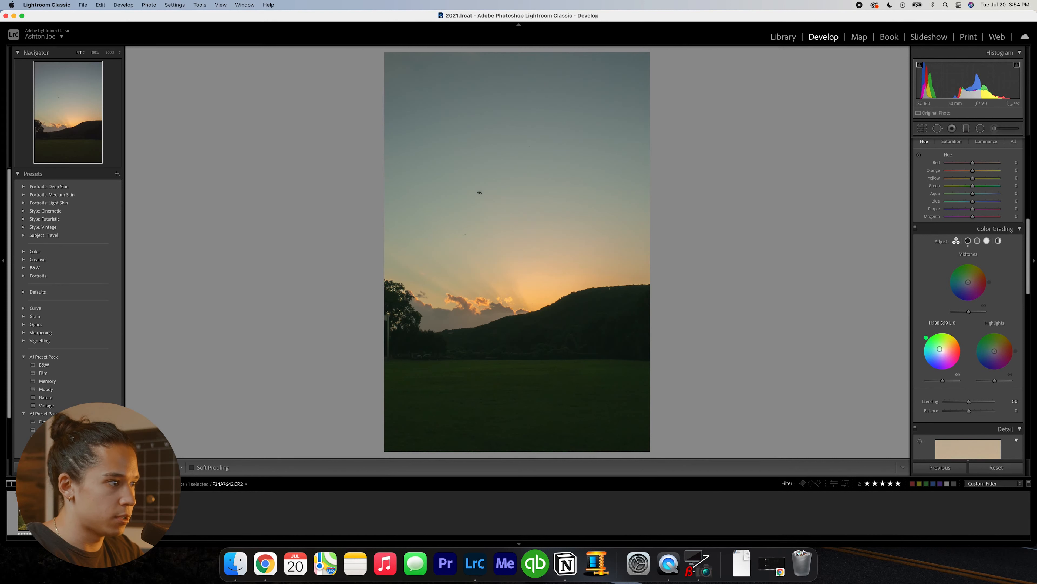
drag(968, 282, 966, 283)
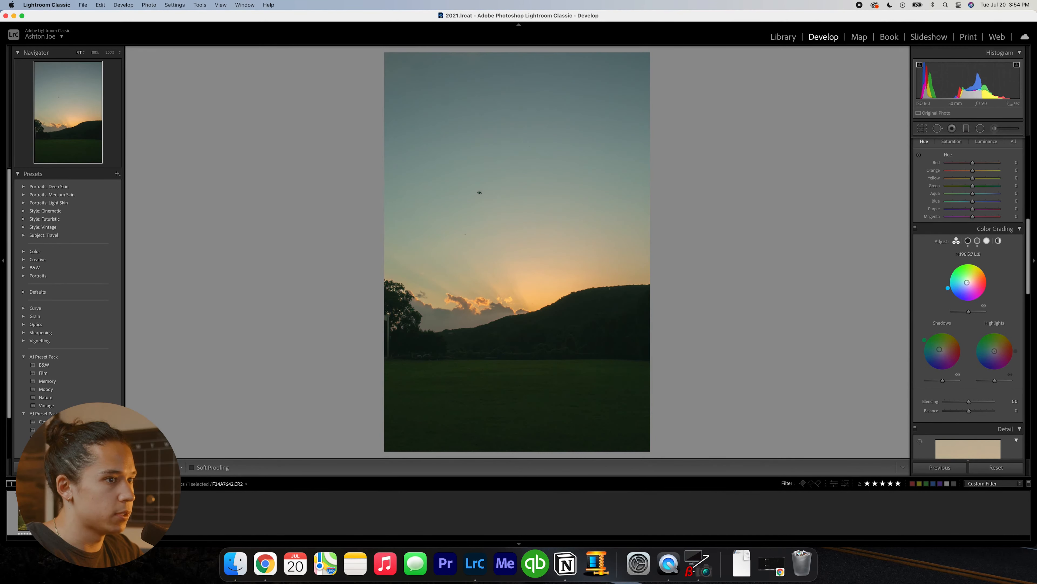
drag(995, 352, 992, 358)
- Look over the lens profile corrections and set the sunset's grain amount to 50
scroll(987, 319, down, 10)
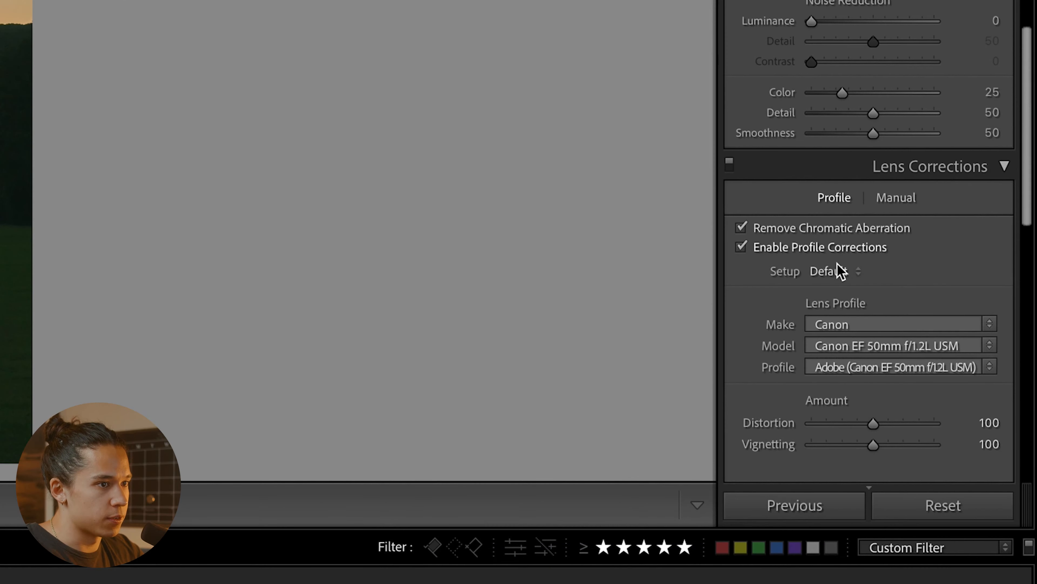
scroll(853, 259, down, 1)
scroll(958, 235, down, 1)
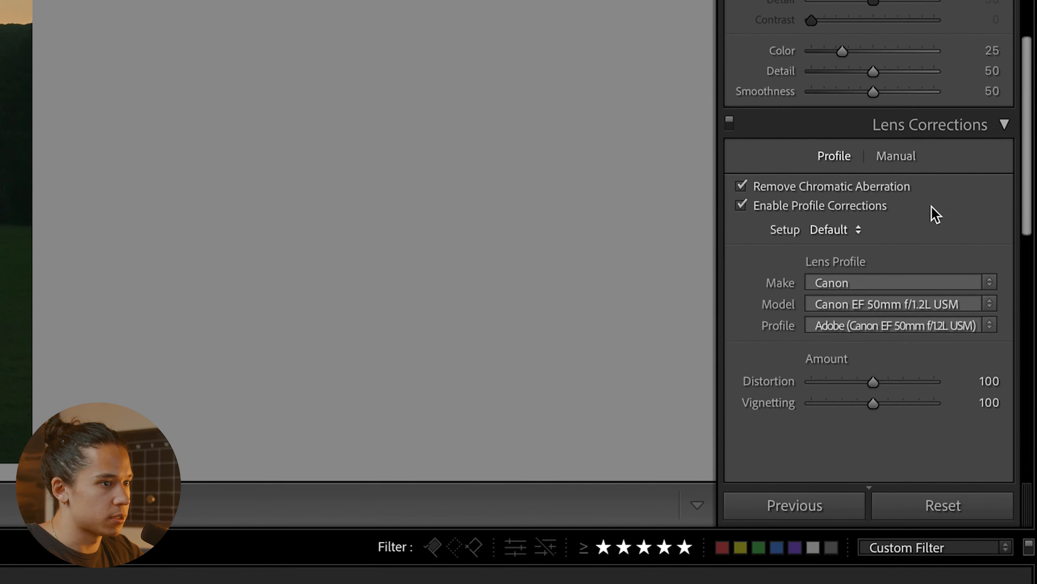
scroll(871, 396, down, 3)
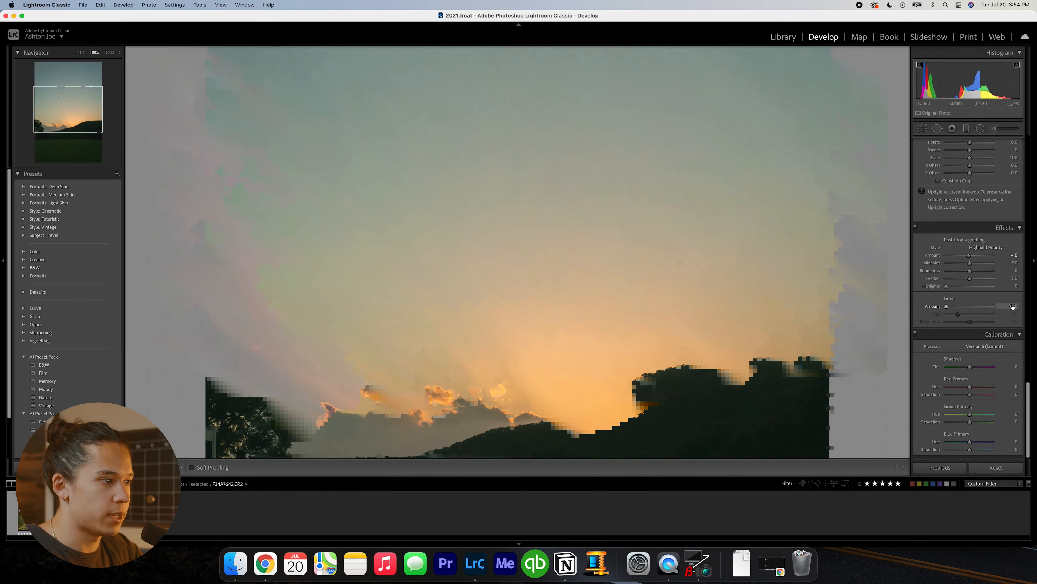
click(1012, 306)
text(50)
key(Return)
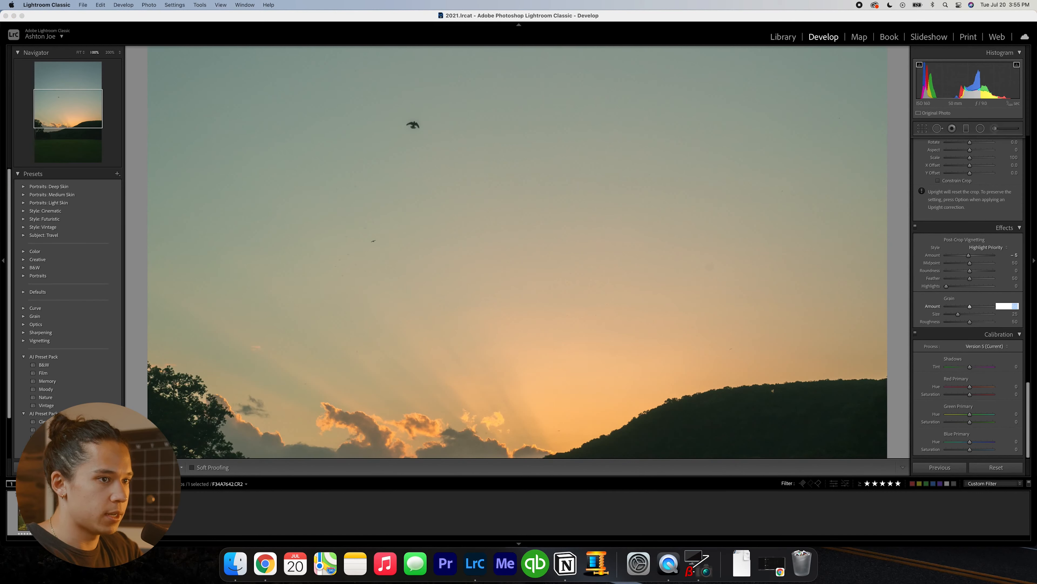
key(Return)
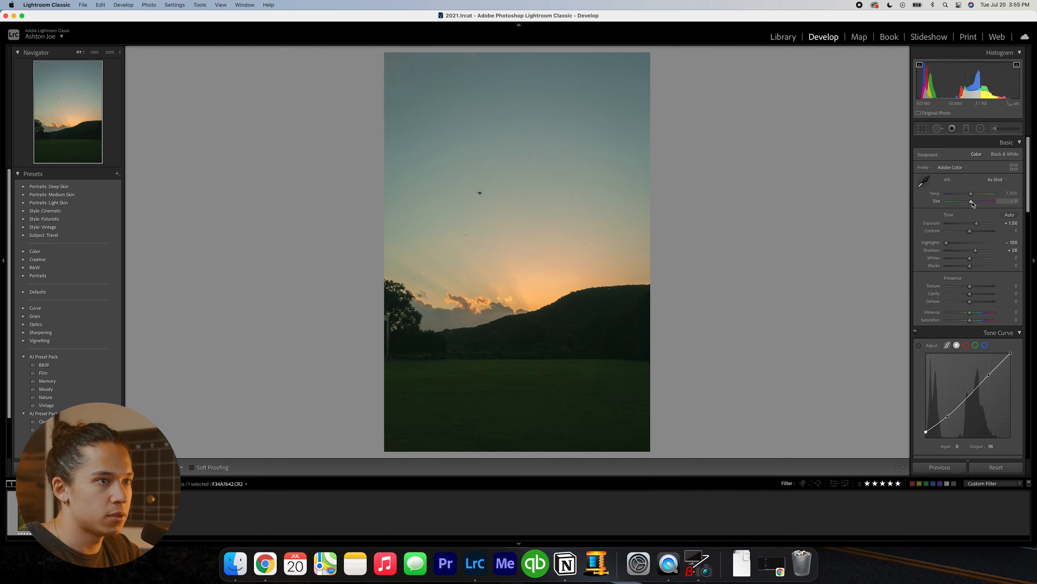
- Adjust the saturation of the grass with the targeted adjustment tool and switch the tool to hue
key(alt+shift+super+s)
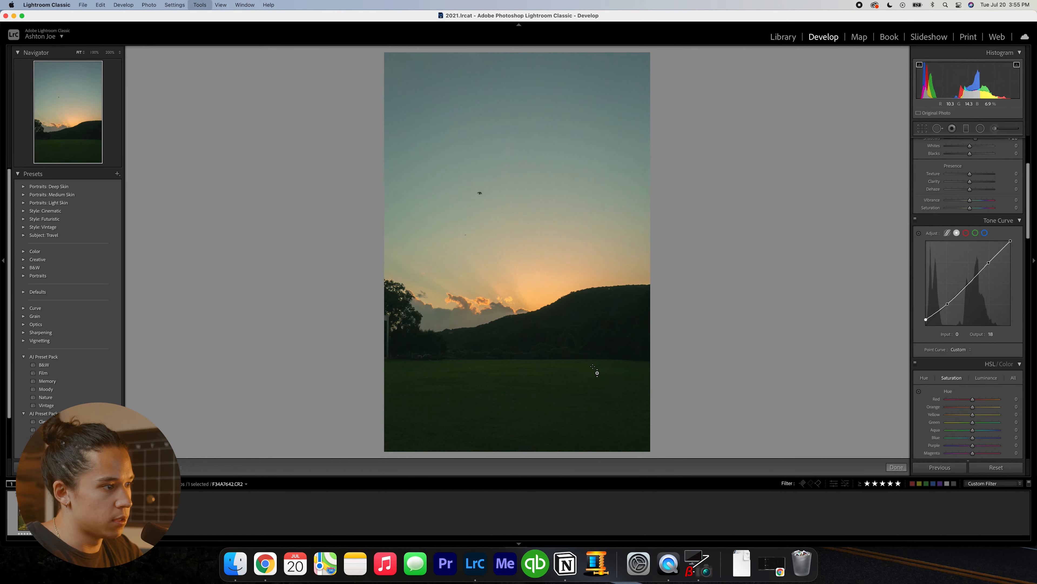
drag(594, 370, 597, 366)
key(alt+shift+super+h)
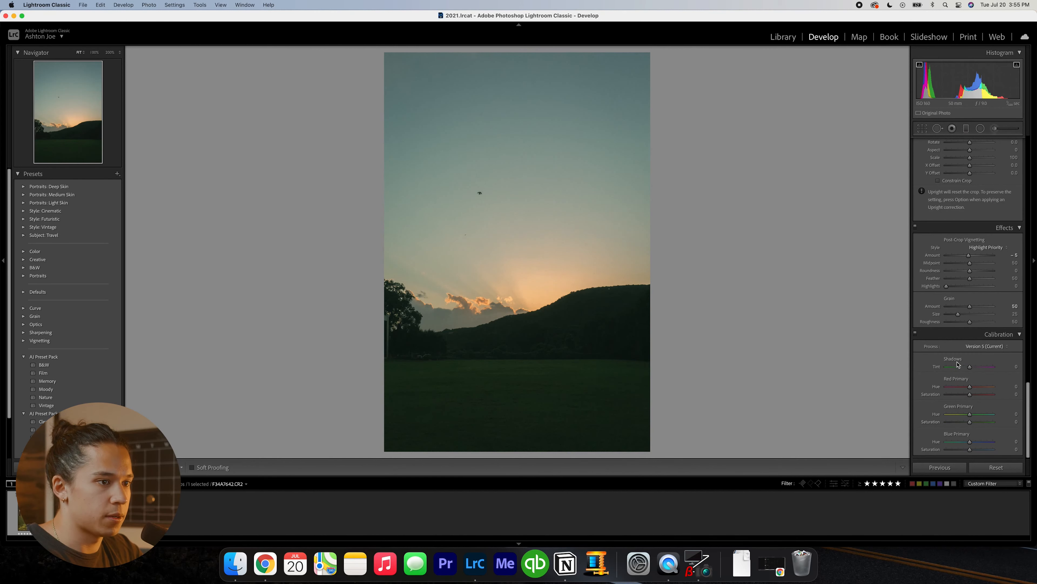
- Shift the color grading hue of the sunset's shadows from green toward yellow
scroll(957, 290, up, 15)
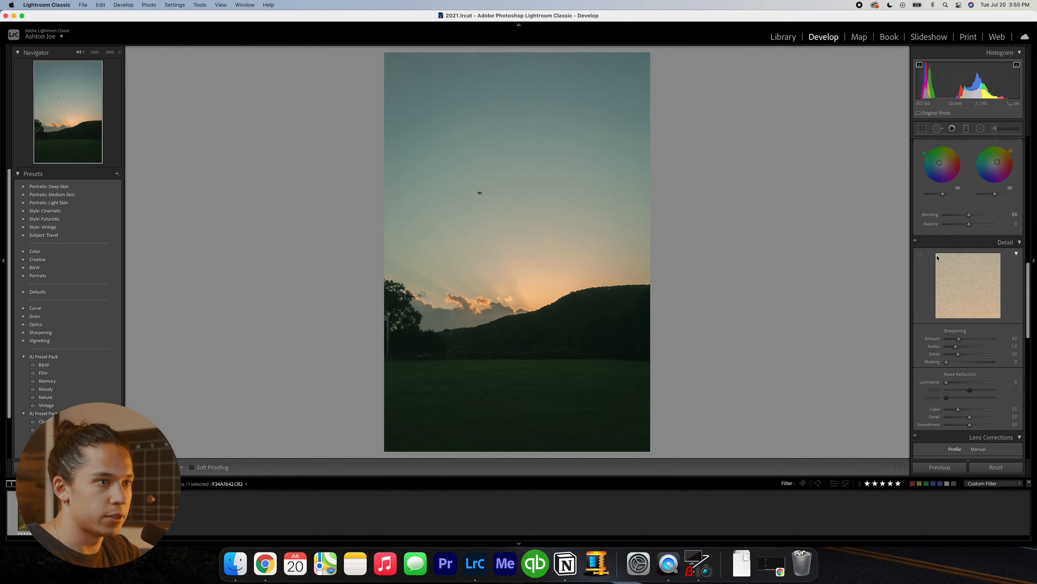
drag(942, 261, 938, 263)
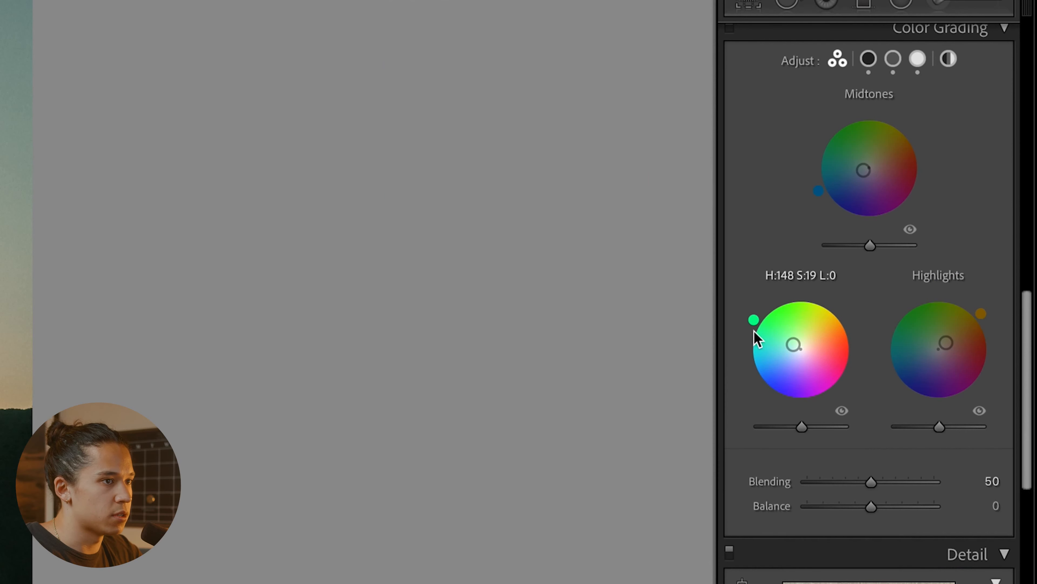
mouse_move(754, 319)
mouse_down()
mouse_move(745, 353)
mouse_move(801, 405)
mouse_move(840, 387)
mouse_move(757, 316)
mouse_up()
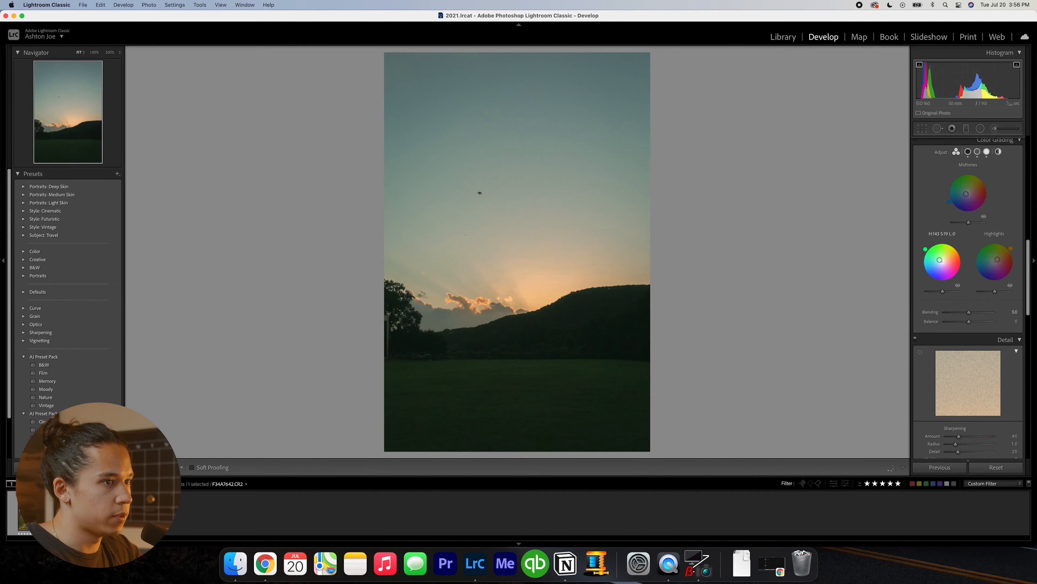
drag(924, 251, 956, 246)
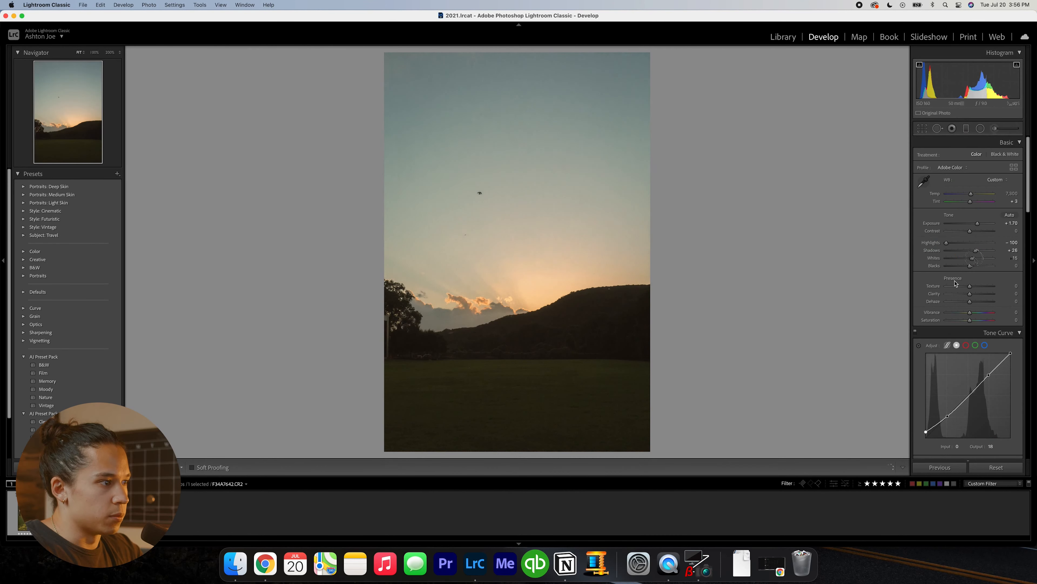
- Raise the sunset's whites to +32 and lower the exposure to +1.50
drag(975, 259, 978, 259)
key(minus)
key(minus)
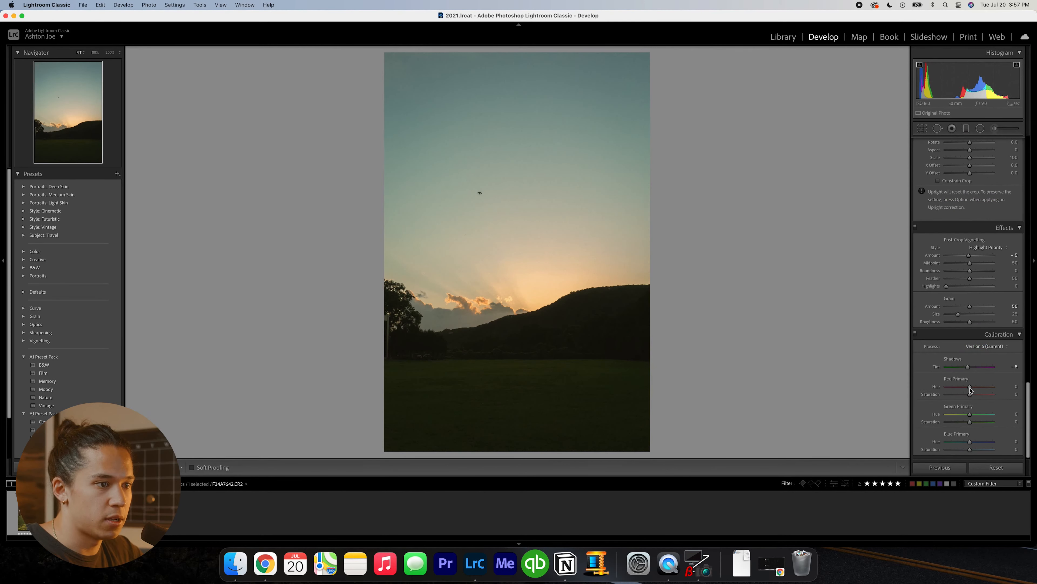
- Shift the calibration's red primary hue to +32 and undo it to compare
drag(973, 388, 977, 388)
key(super+z)
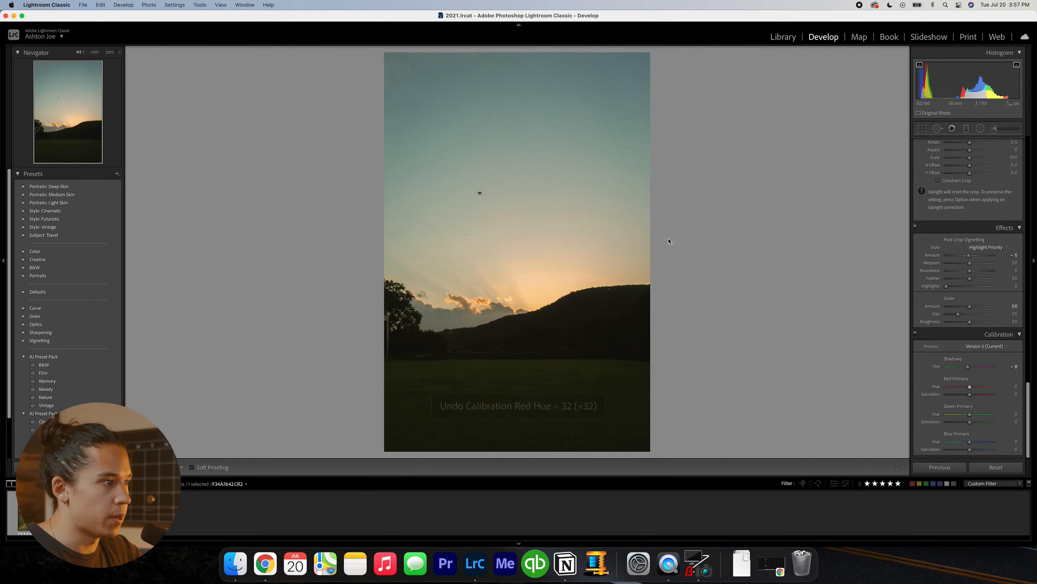
- Adjust the yellow and green saturation by sampling the sky with the targeted adjustment tool
key(alt+shift+super+s)
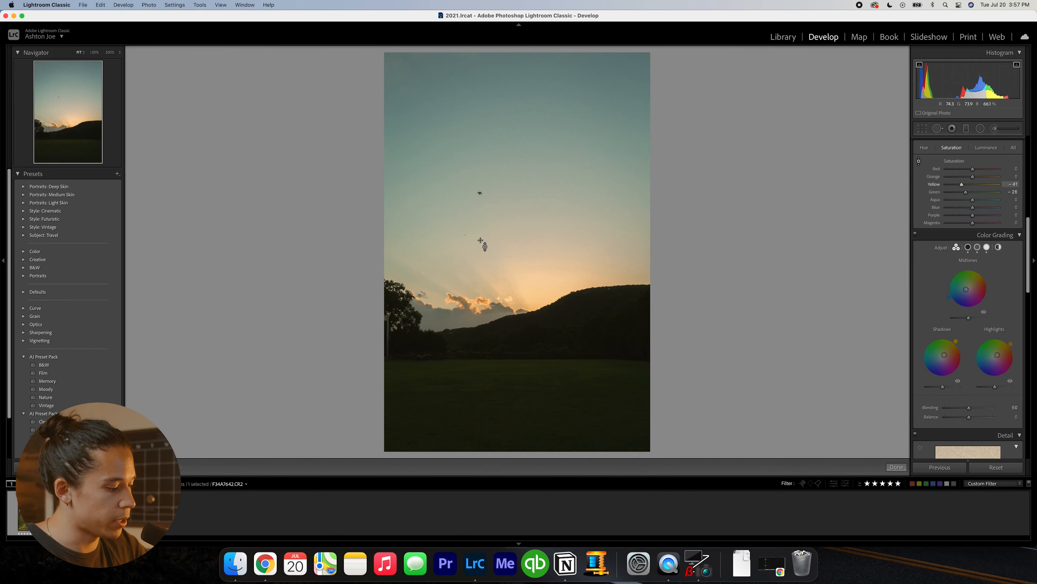
key(alt+shift+super)
drag(439, 220, 439, 215)
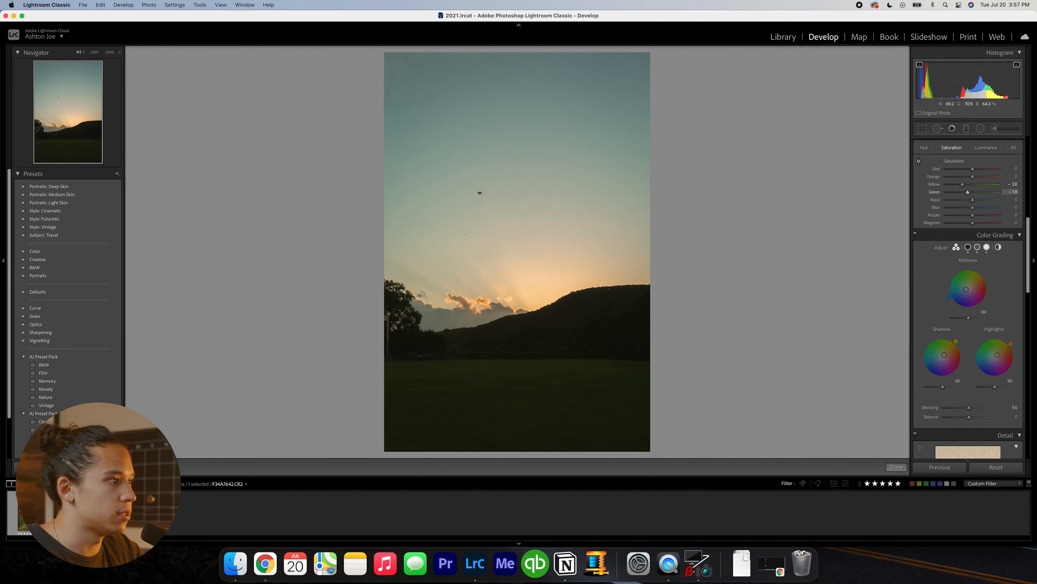
drag(439, 157, 439, 155)
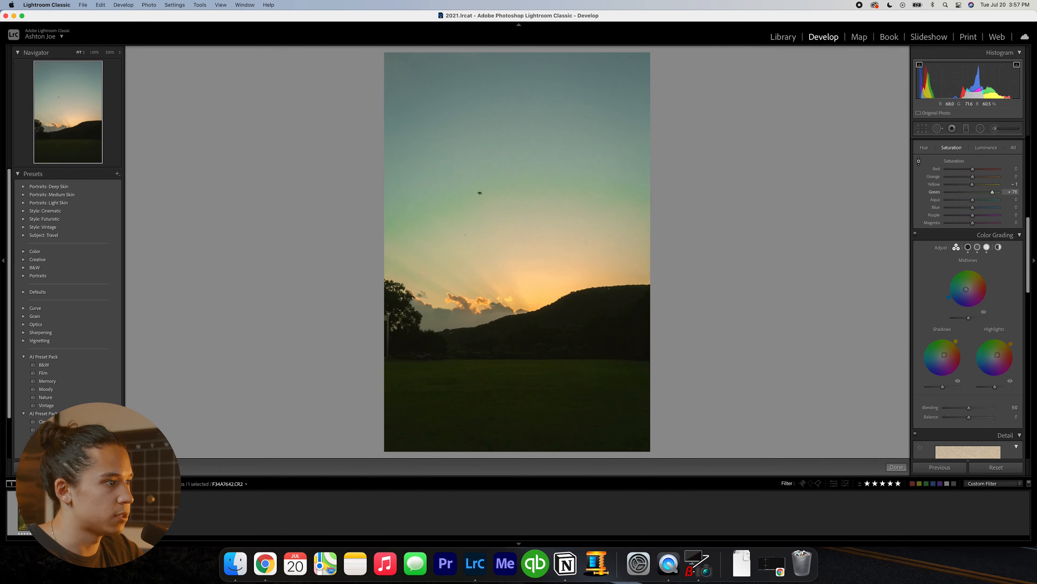
- Try a much warmer temperature of 12K on the sunset and undo it
scroll(932, 249, up, 5)
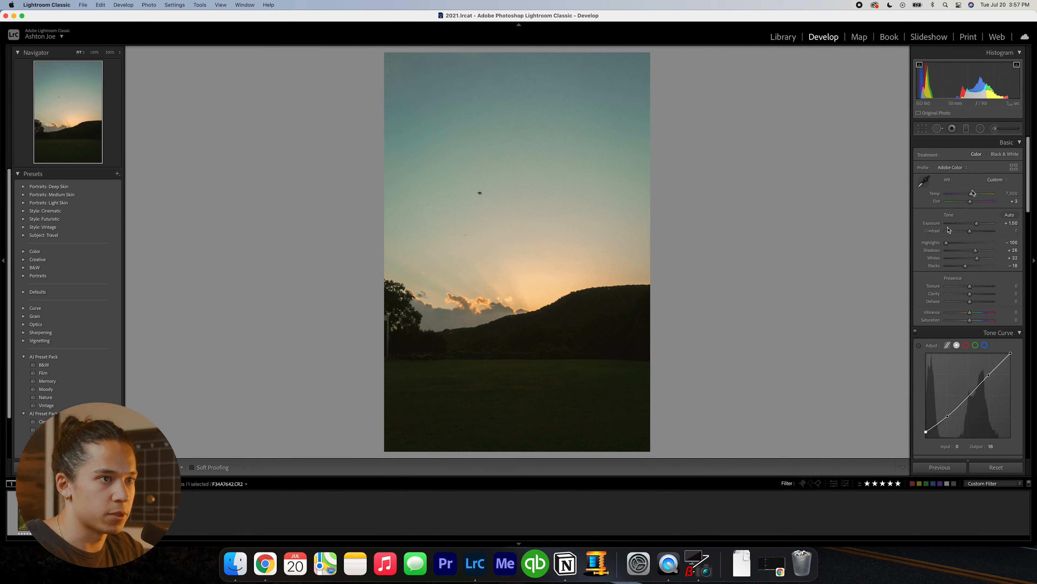
key(super+z)
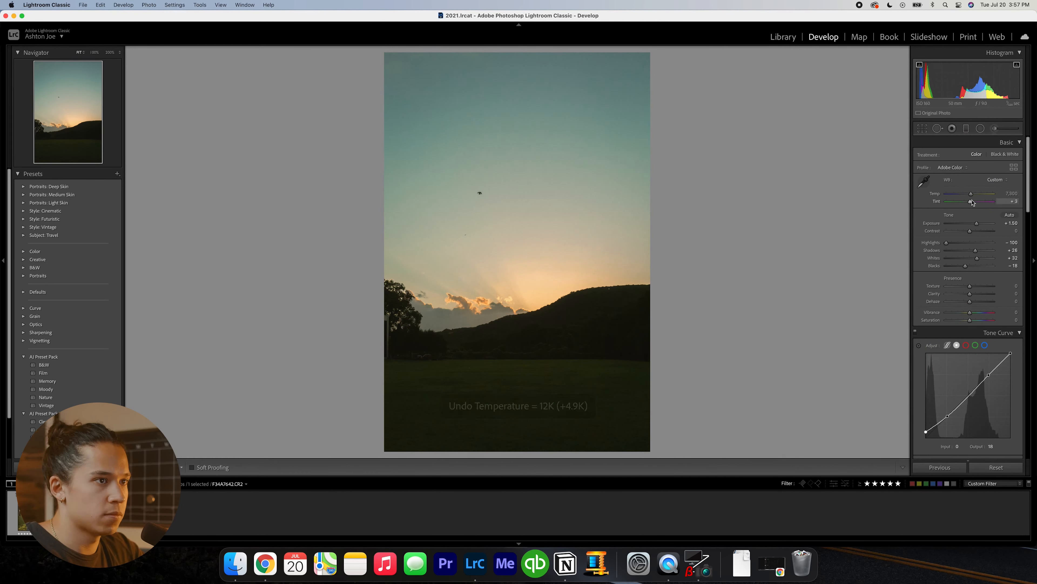
key(super+z)
key(super+shift+z)
- Raise the tone curve's highlight point to input 185, output 207, and compare the photo with and without it
drag(988, 375, 987, 370)
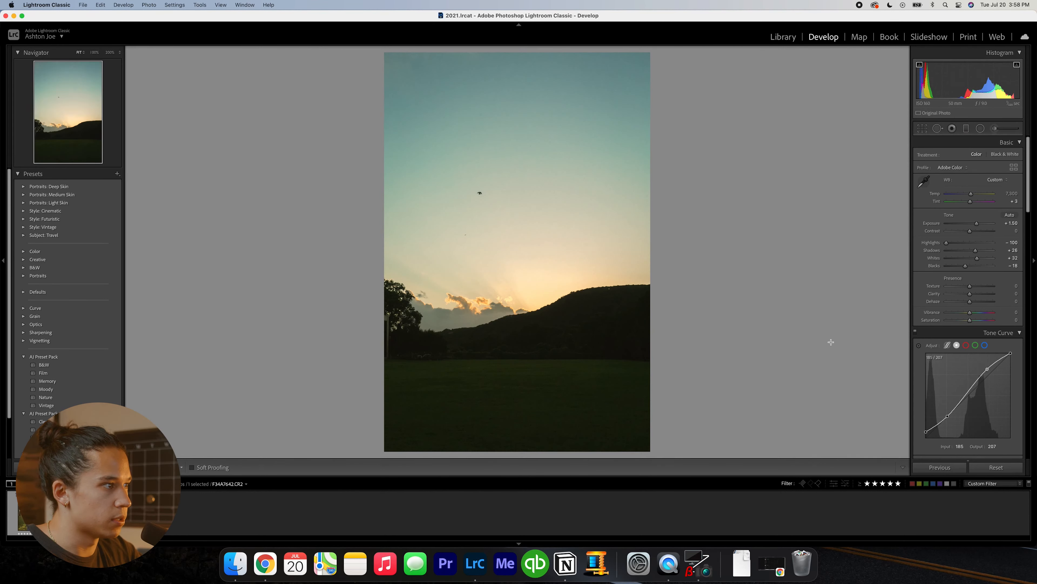
key(super+z)
key(super+shift+z)
- Lower the sunset's exposure to +1.40 and reset the blacks to 0
key(minus)
key(minus)
key(equal)
double_click(966, 266)
- Set the contrast to -16 and compare the photo with and without the change
drag(970, 231, 965, 231)
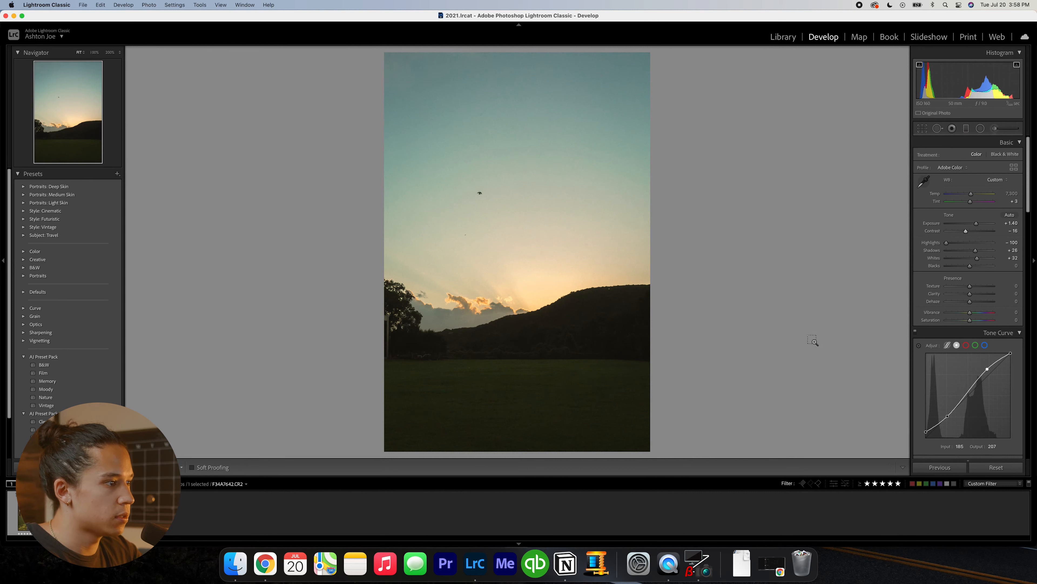
key(super+z)
key(super+shift+z)
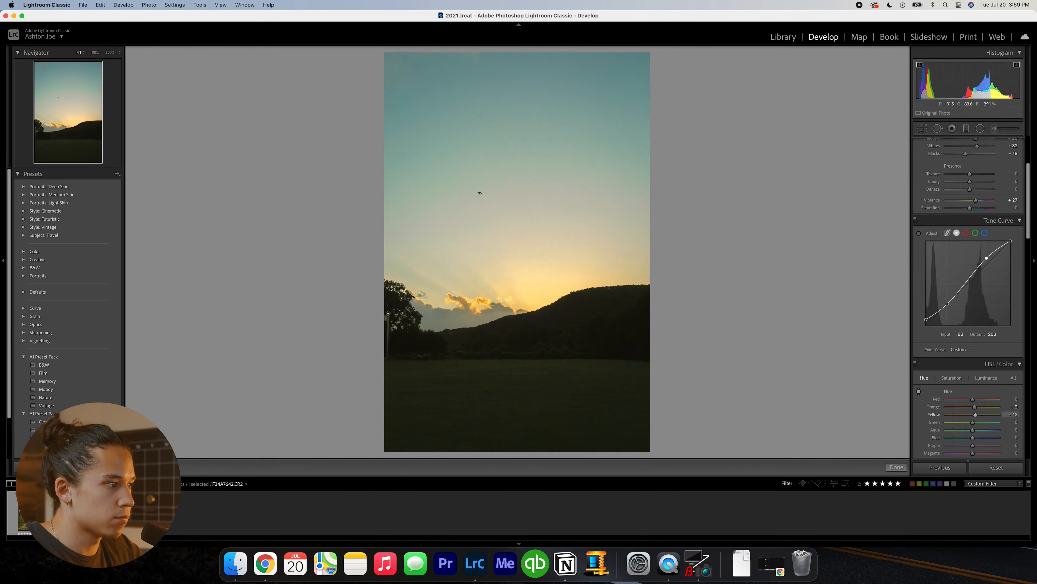
- Try shifting the highlights' color grading hue to 86 and undo it
scroll(969, 389, down, 10)
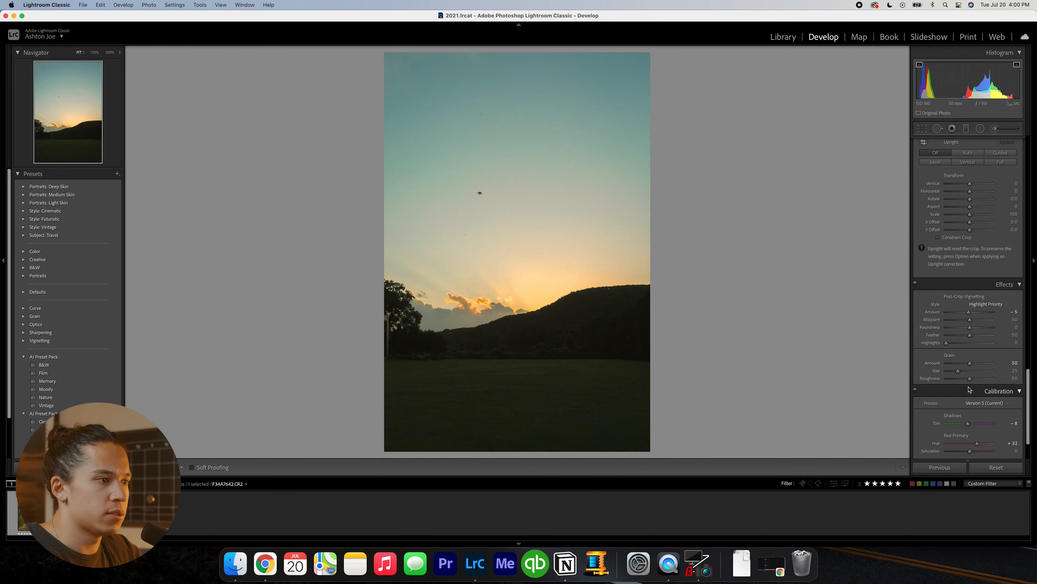
scroll(969, 389, up, 10)
scroll(983, 304, up, 1)
drag(998, 241, 996, 240)
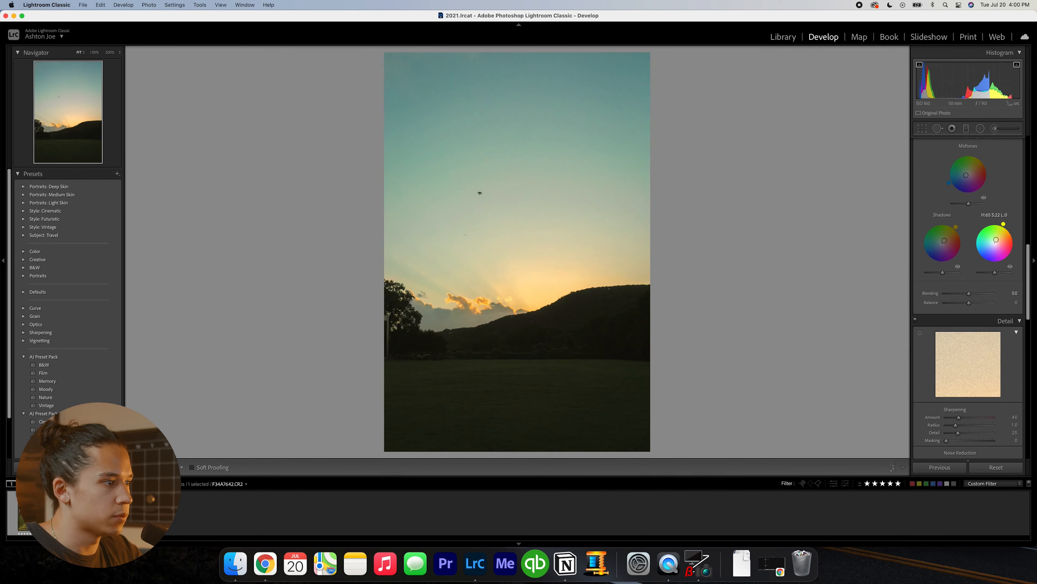
key(super+z)
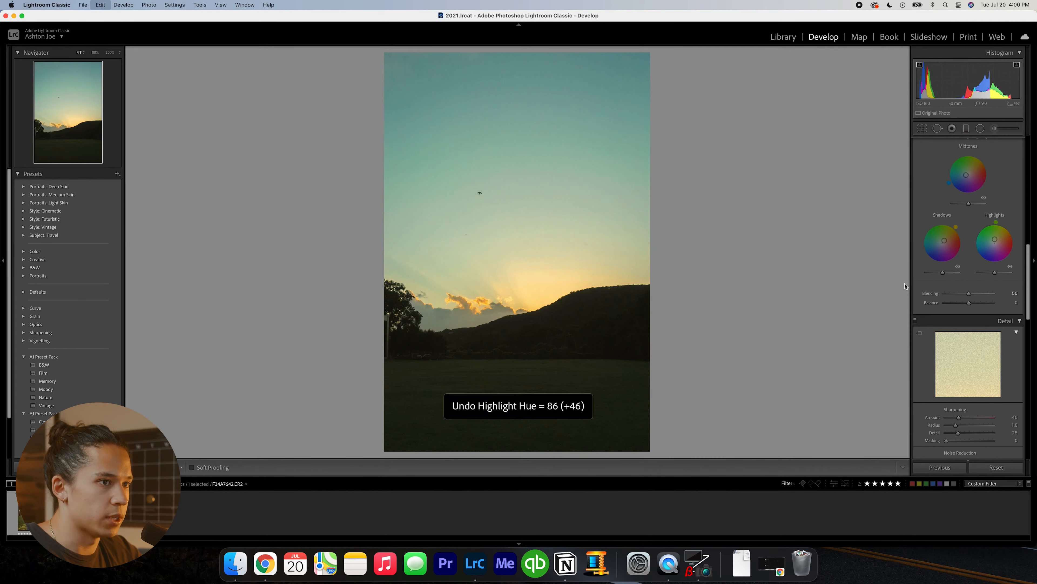